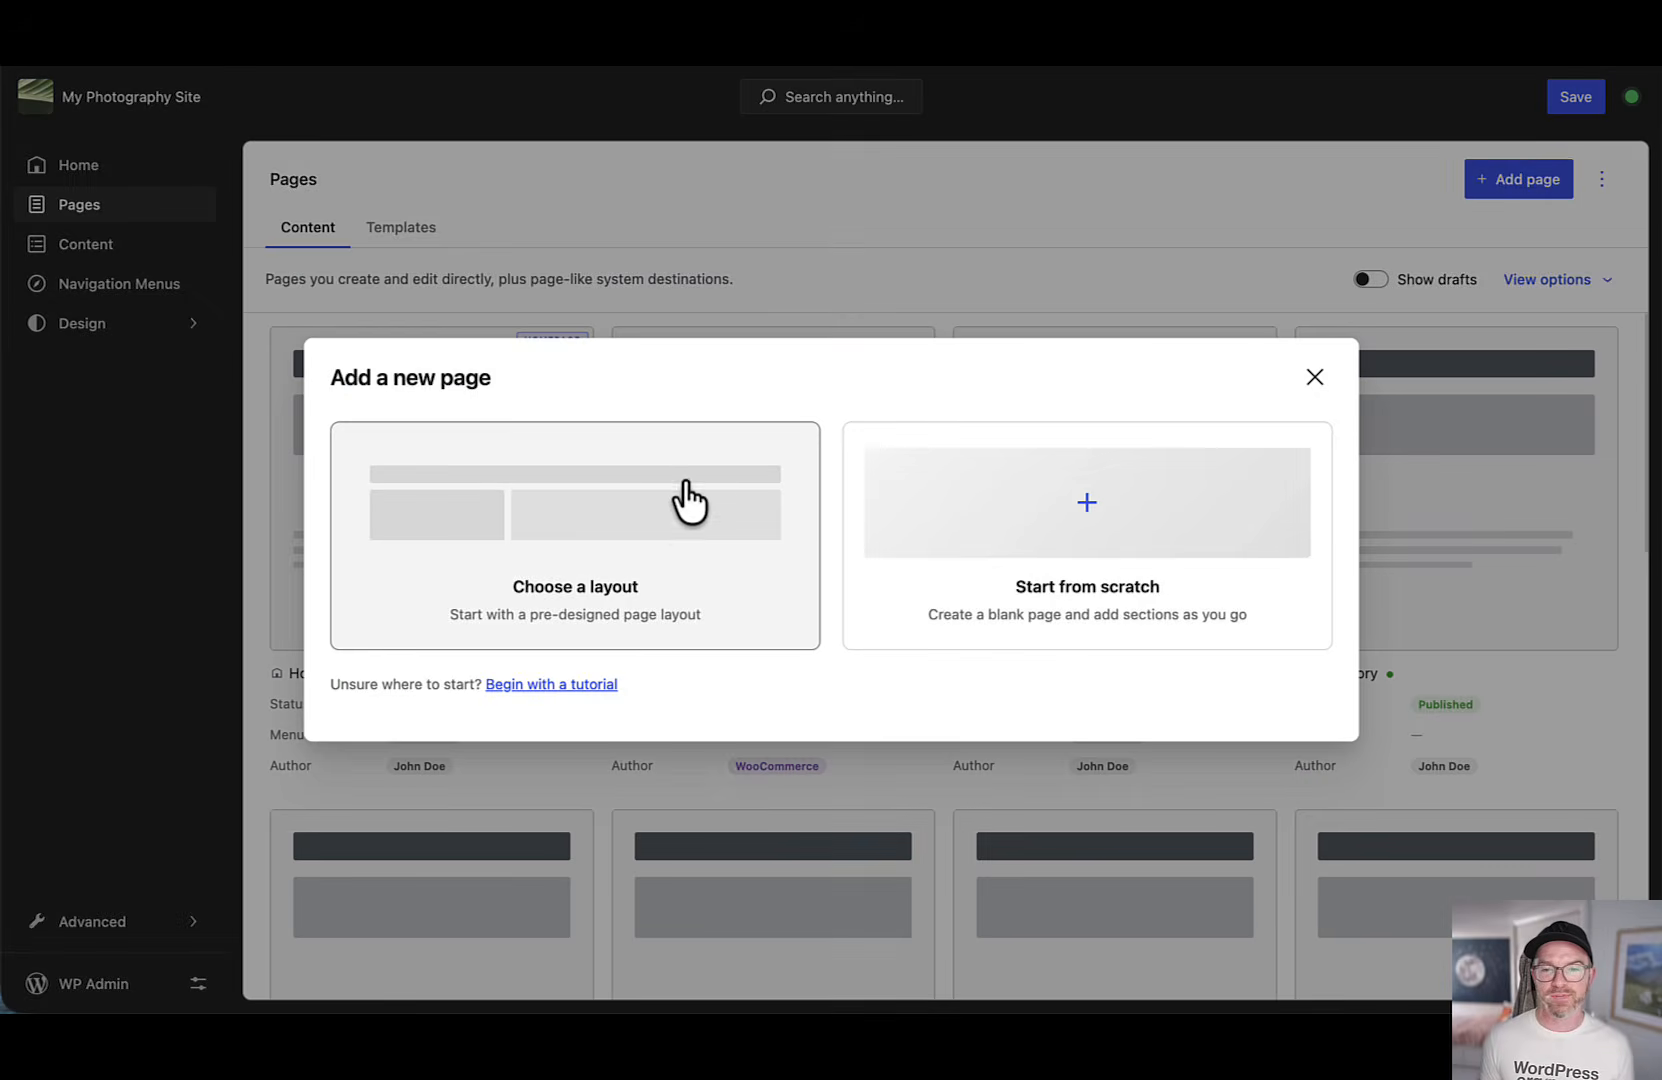
Step: Create a page titled "Links" from a predefined layout, published immediately and added to the navigation menu
{"action": "left_click", "coordinate": [686, 500]}
{"action": "scroll", "coordinate": [983, 712], "scroll_direction": "down", "scroll_amount": 2}
{"action": "left_click", "coordinate": [983, 712]}
{"action": "type", "text": "Links"}
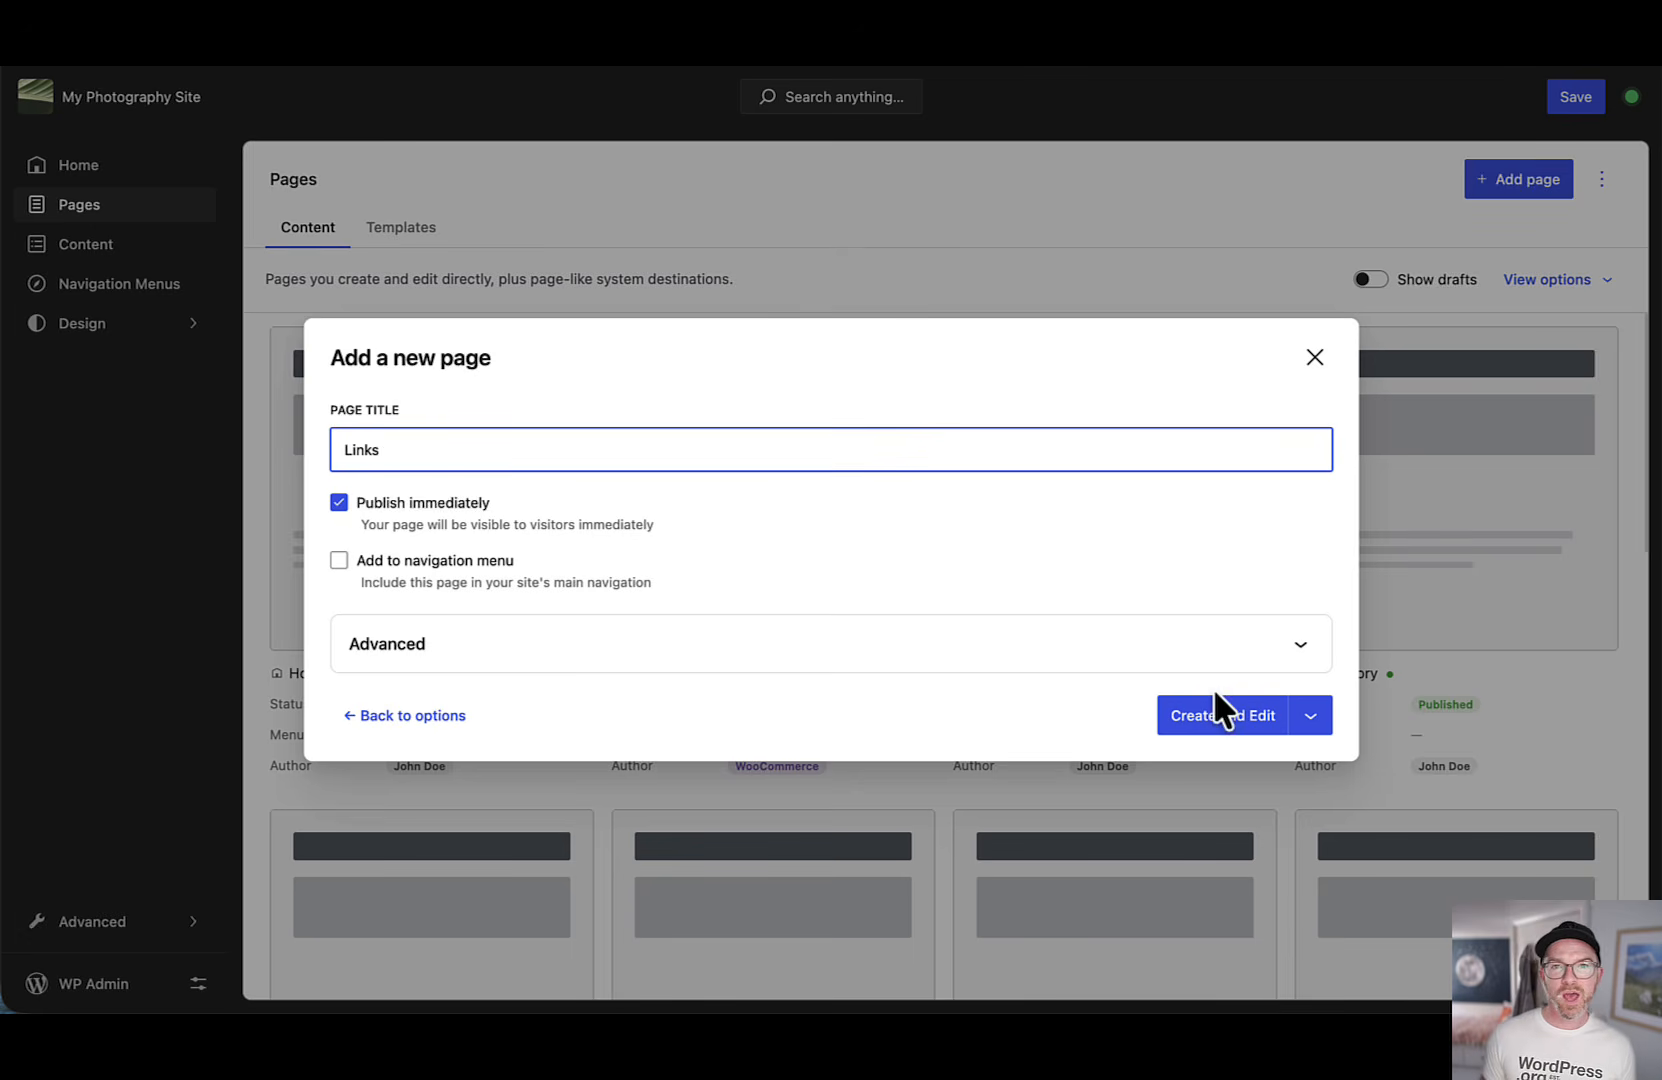
{"action": "left_click", "coordinate": [453, 563]}
{"action": "left_click", "coordinate": [1226, 715]}
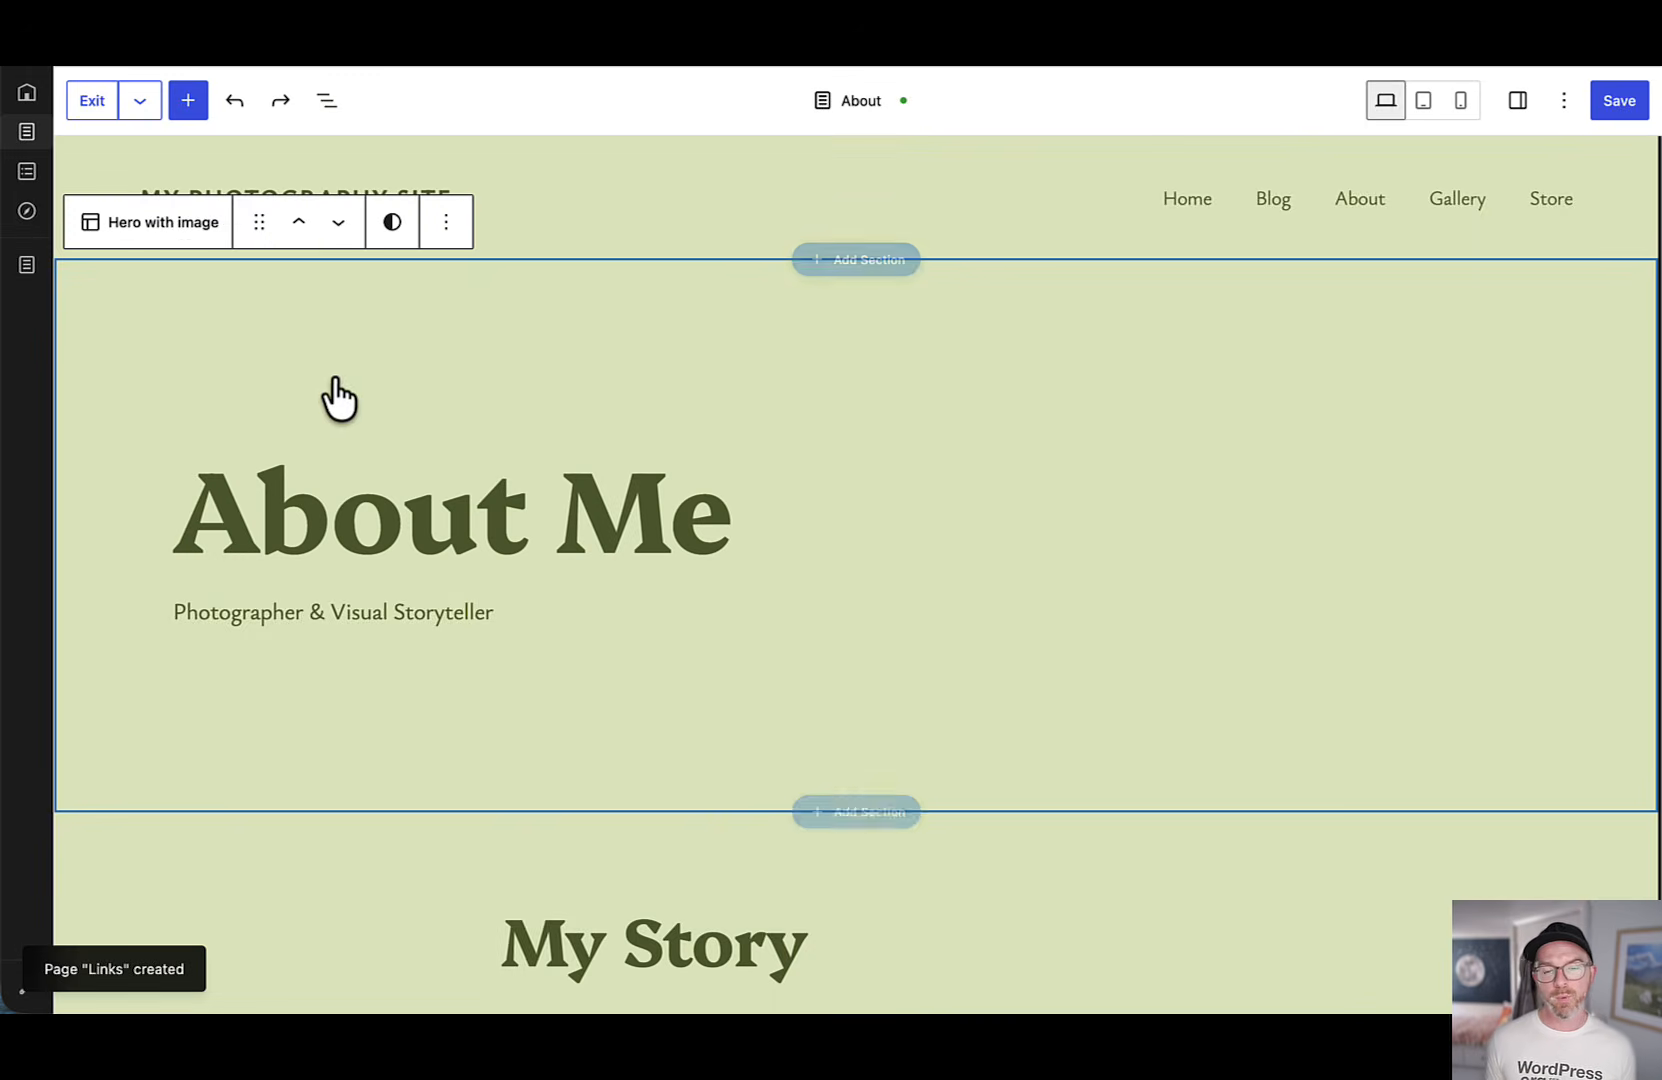
Step: Leave the page editor and open the site's Main menu for editing, with the Blog submenu expanded
{"action": "left_click", "coordinate": [89, 102]}
{"action": "left_click", "coordinate": [85, 290]}
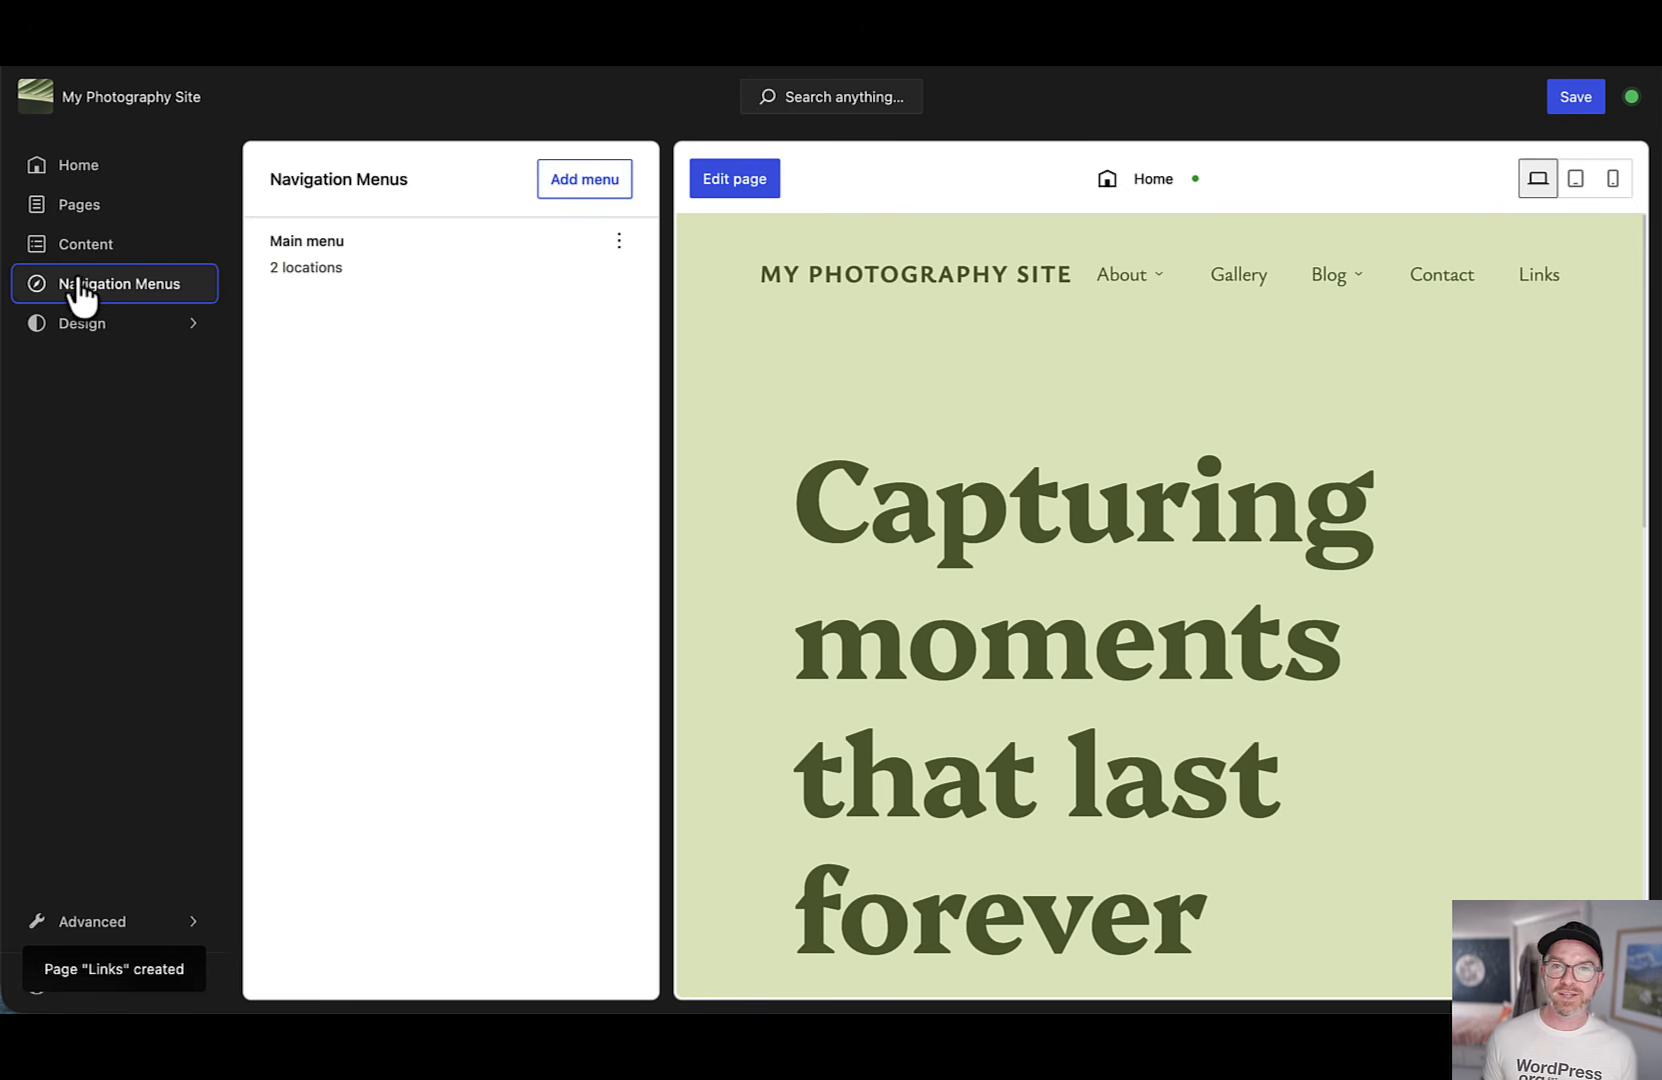
{"action": "left_click", "coordinate": [355, 268]}
{"action": "left_click", "coordinate": [355, 372]}
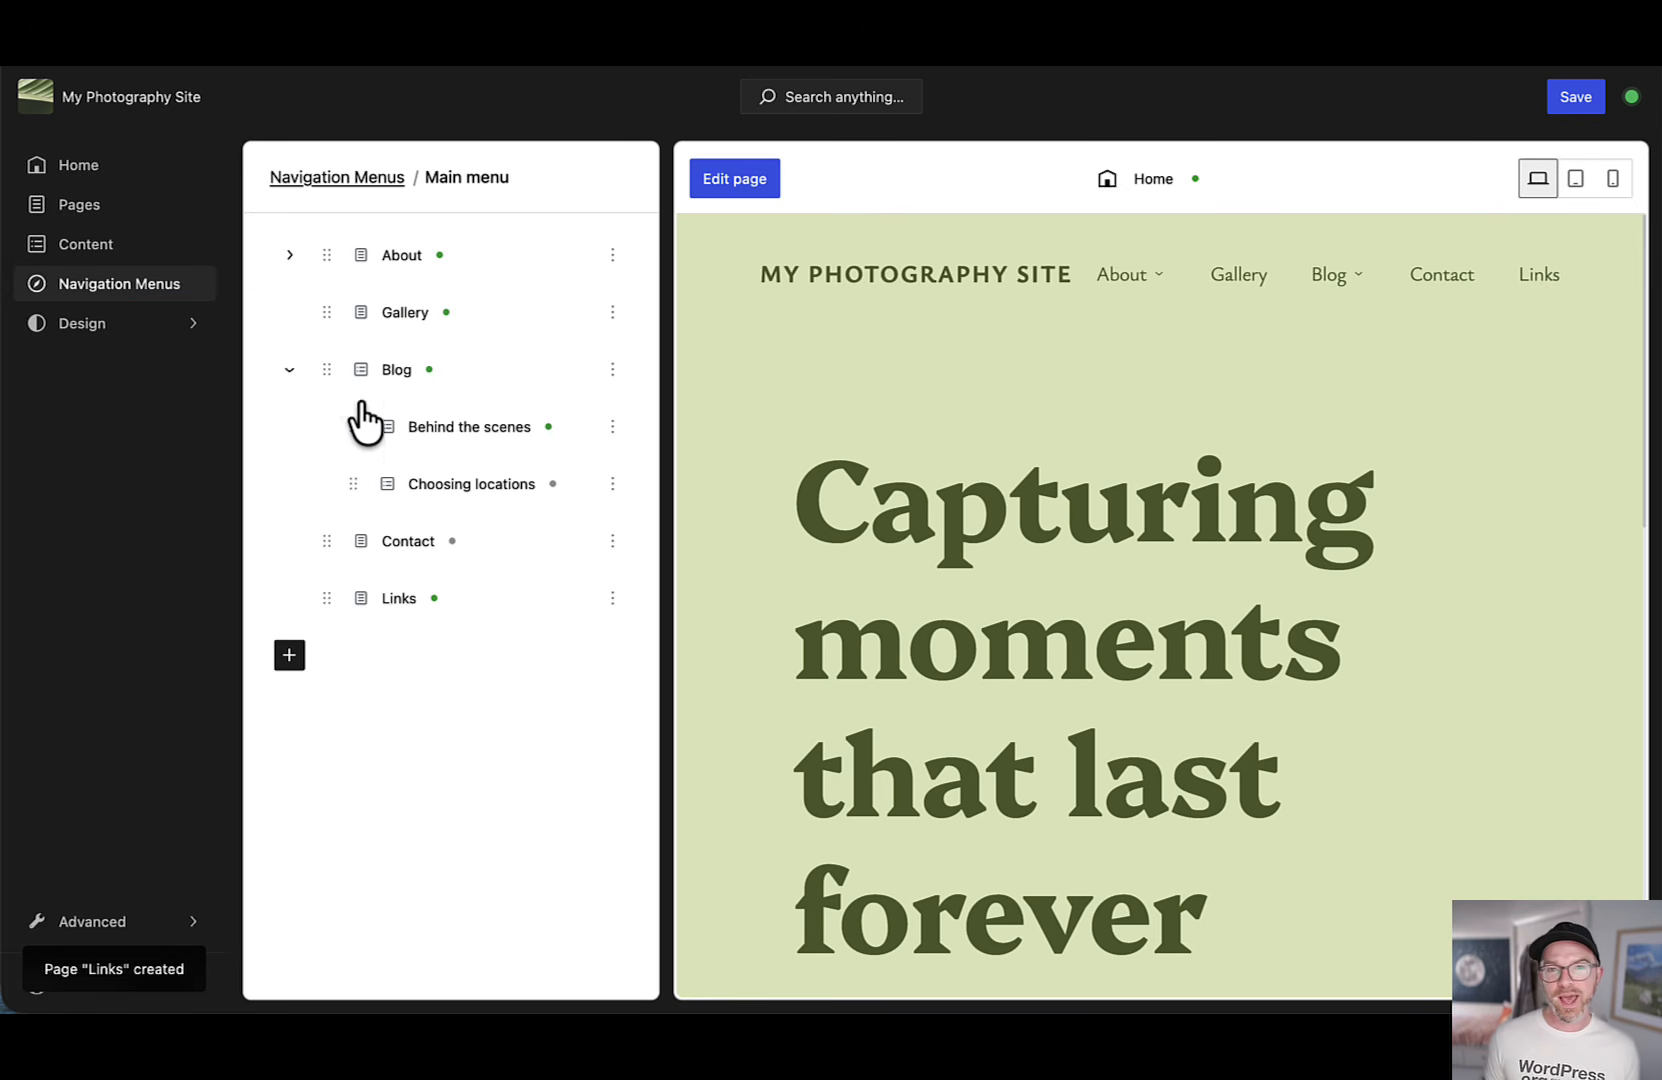
Step: Add the Shop and About pages as items in the Main menu
{"action": "left_click", "coordinate": [289, 656]}
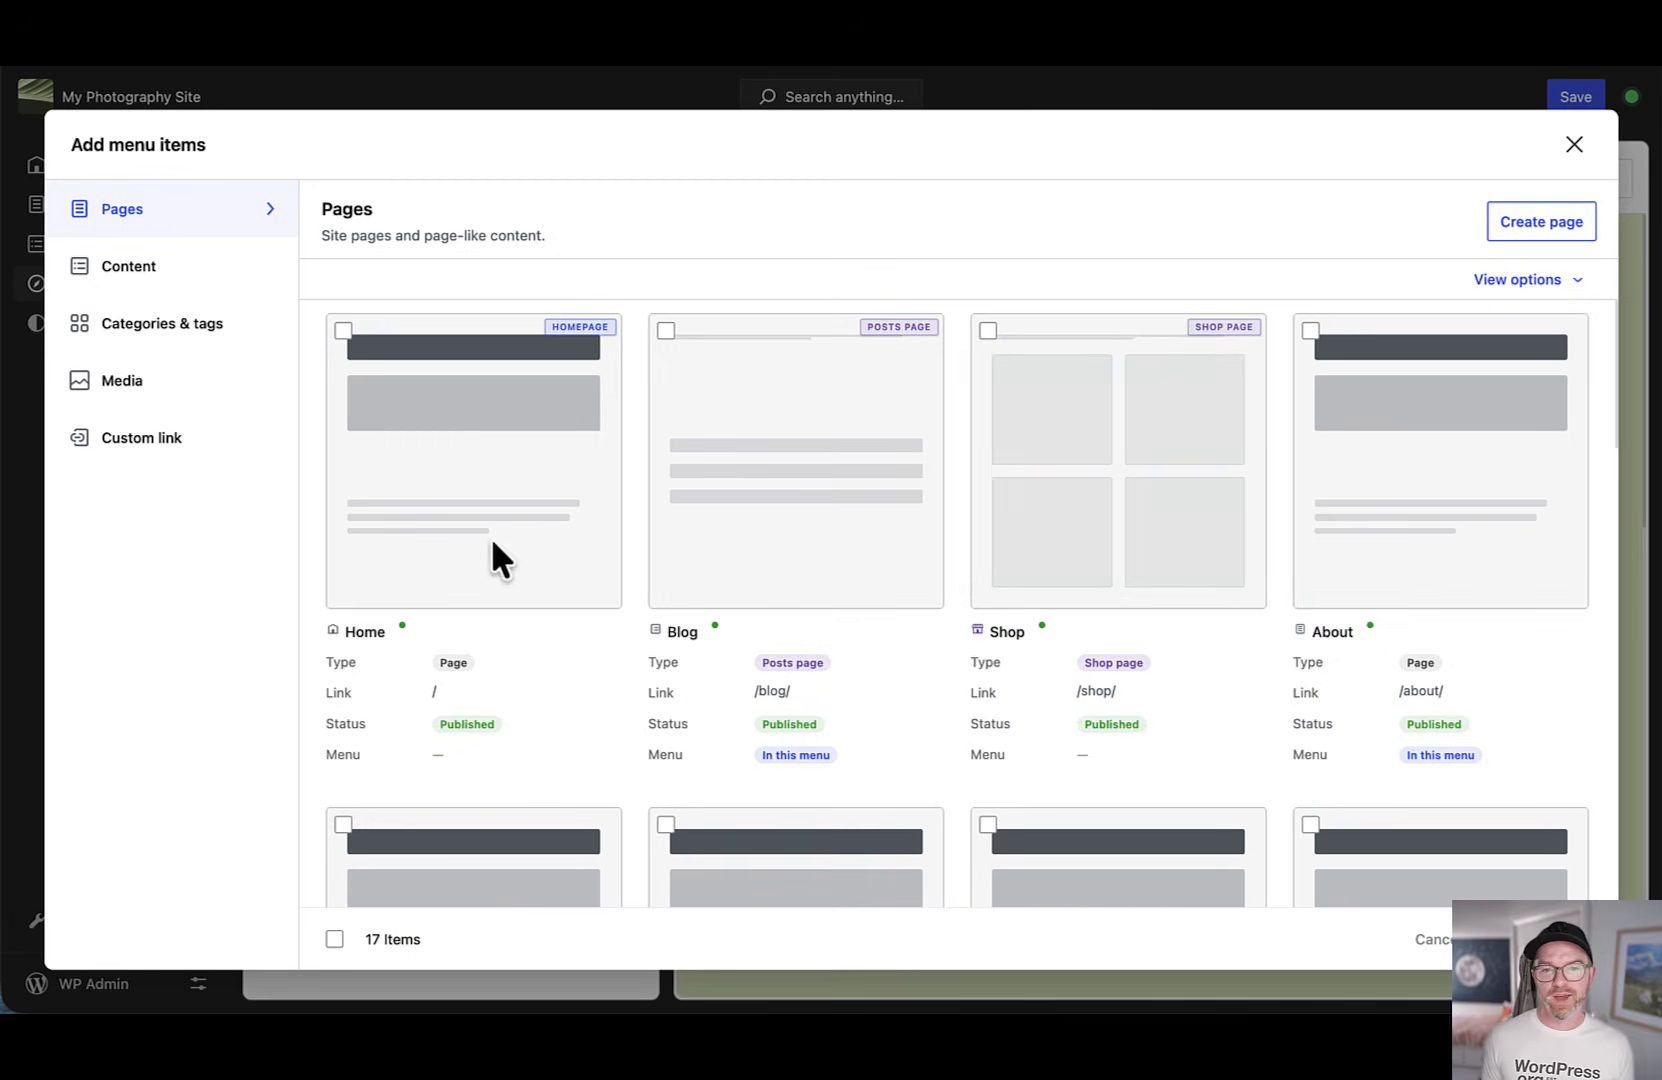
{"action": "left_click", "coordinate": [1036, 527]}
{"action": "left_click", "coordinate": [1410, 530]}
{"action": "left_click", "coordinate": [1560, 939]}
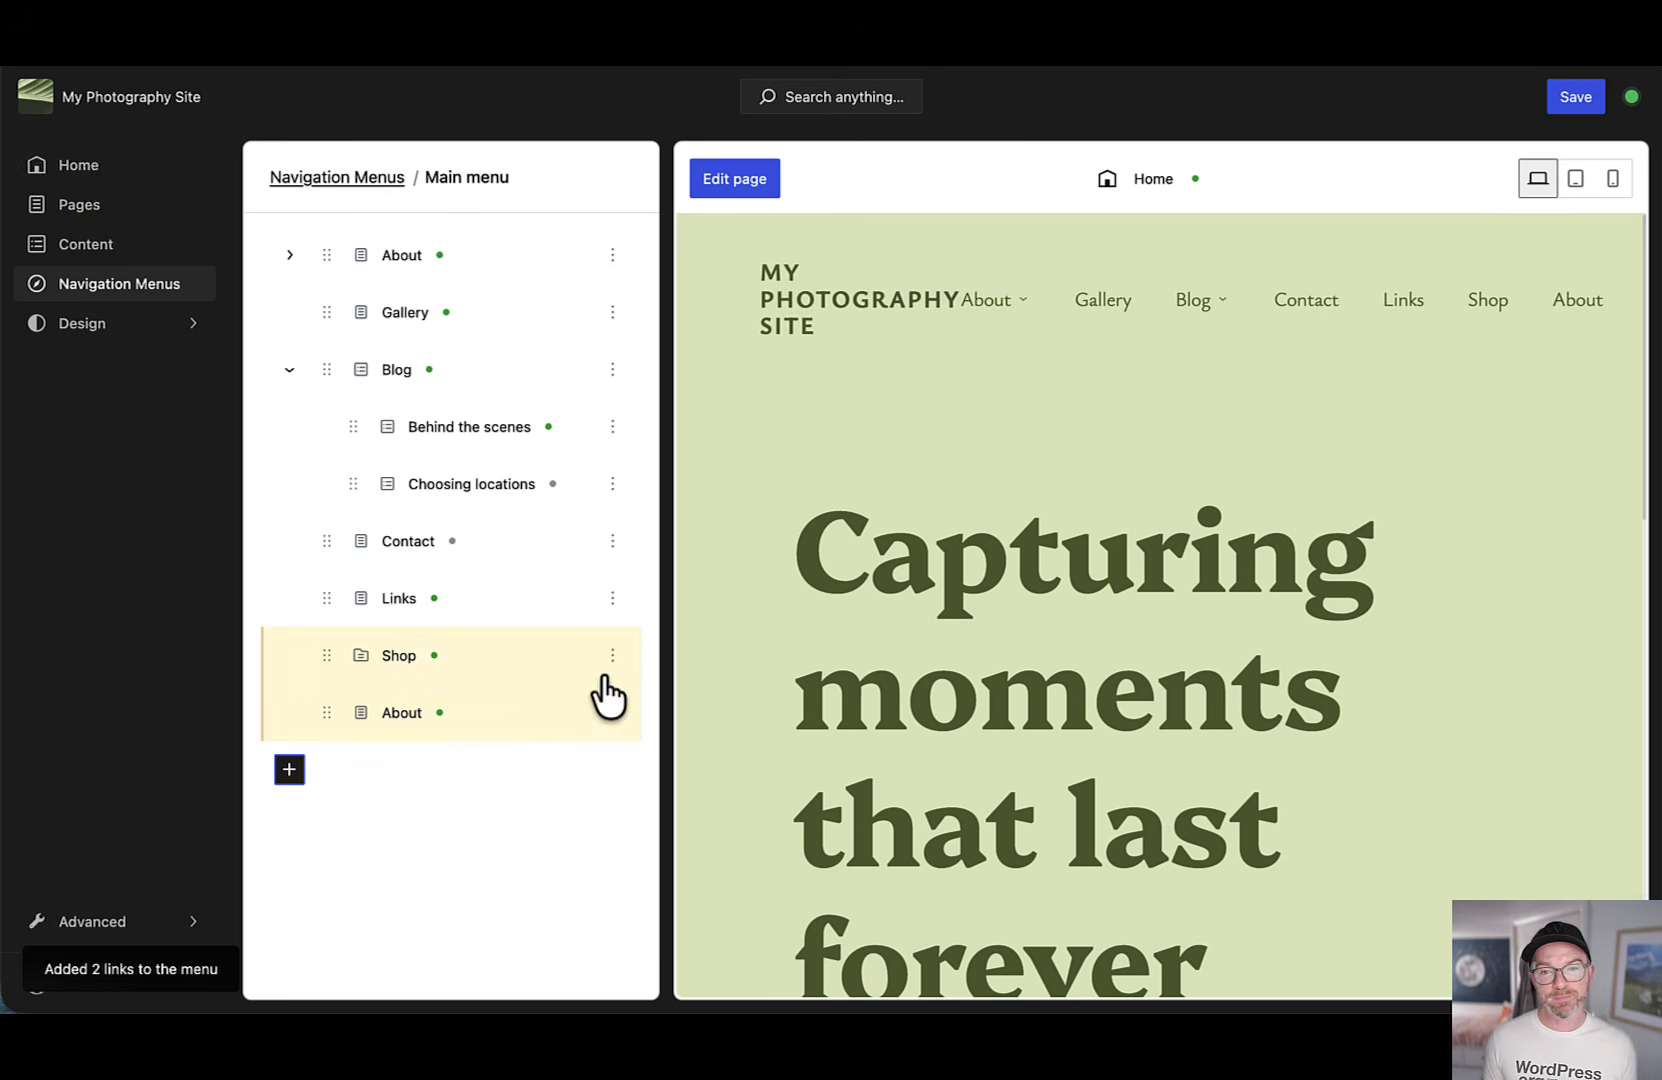
Step: Open the Products content list and search it for "Full"
{"action": "left_click", "coordinate": [88, 245]}
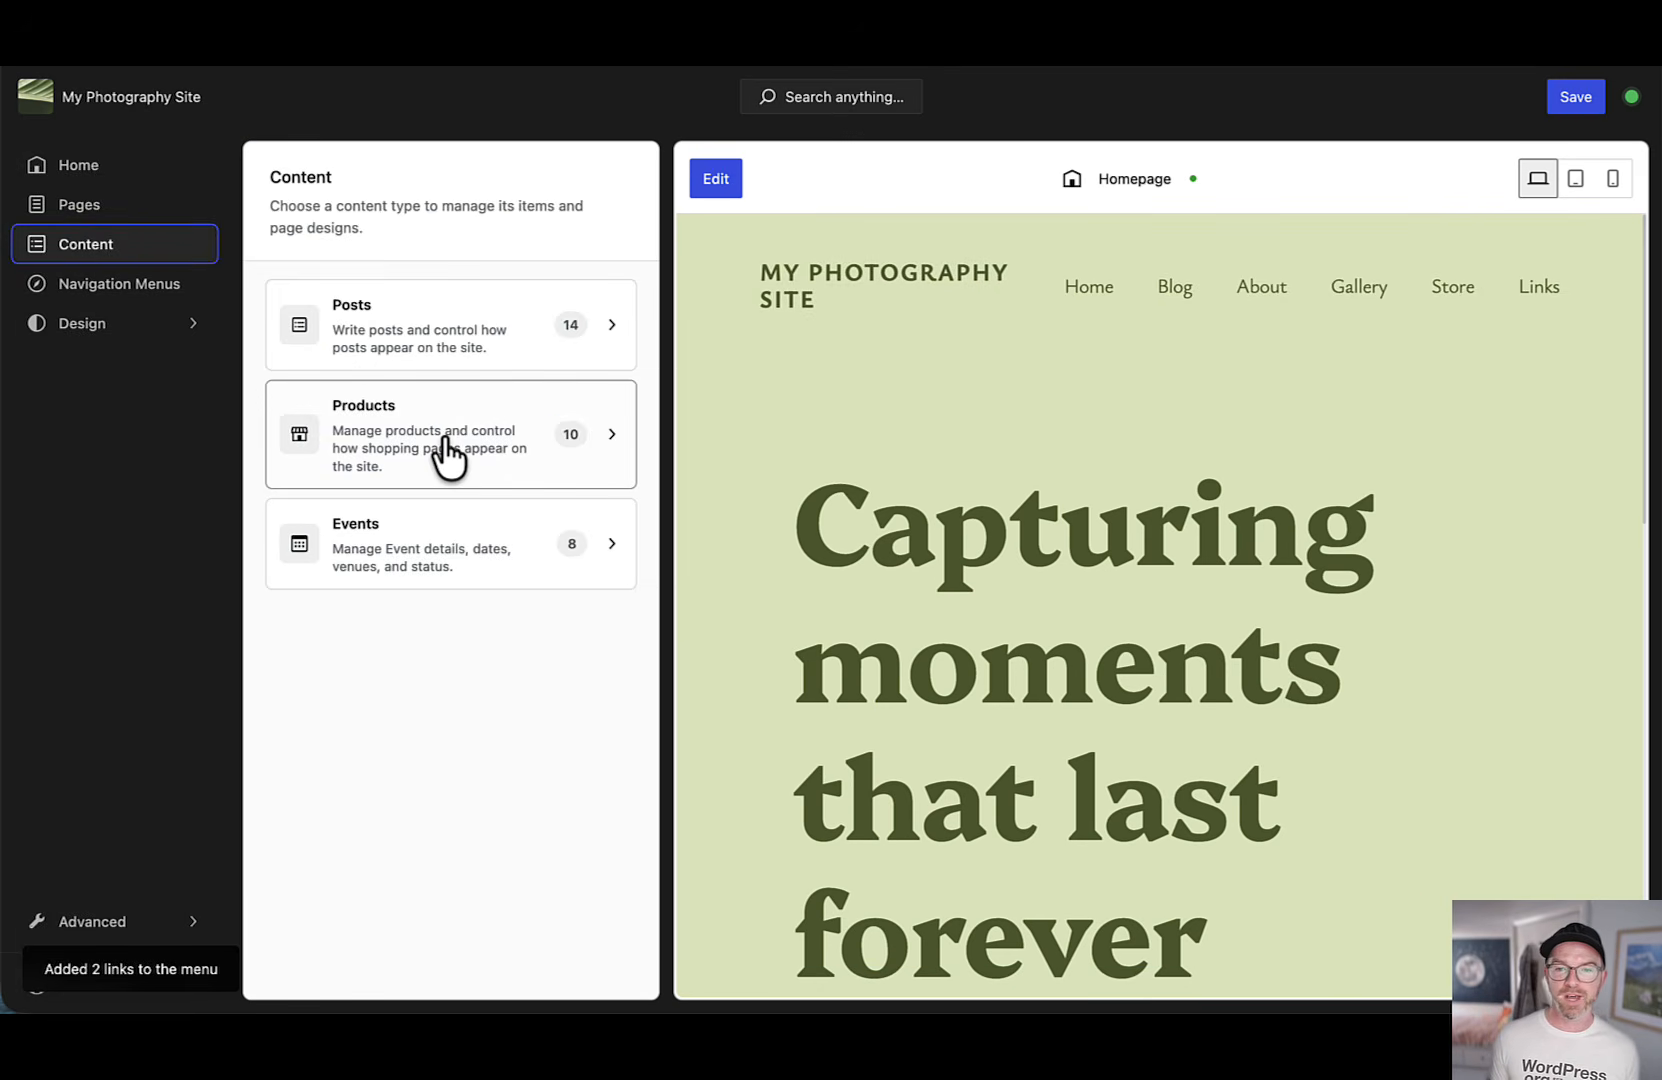
{"action": "left_click", "coordinate": [447, 455]}
{"action": "scroll", "coordinate": [438, 549], "scroll_direction": "down", "scroll_amount": 1}
{"action": "scroll", "coordinate": [438, 527], "scroll_direction": "up", "scroll_amount": 1}
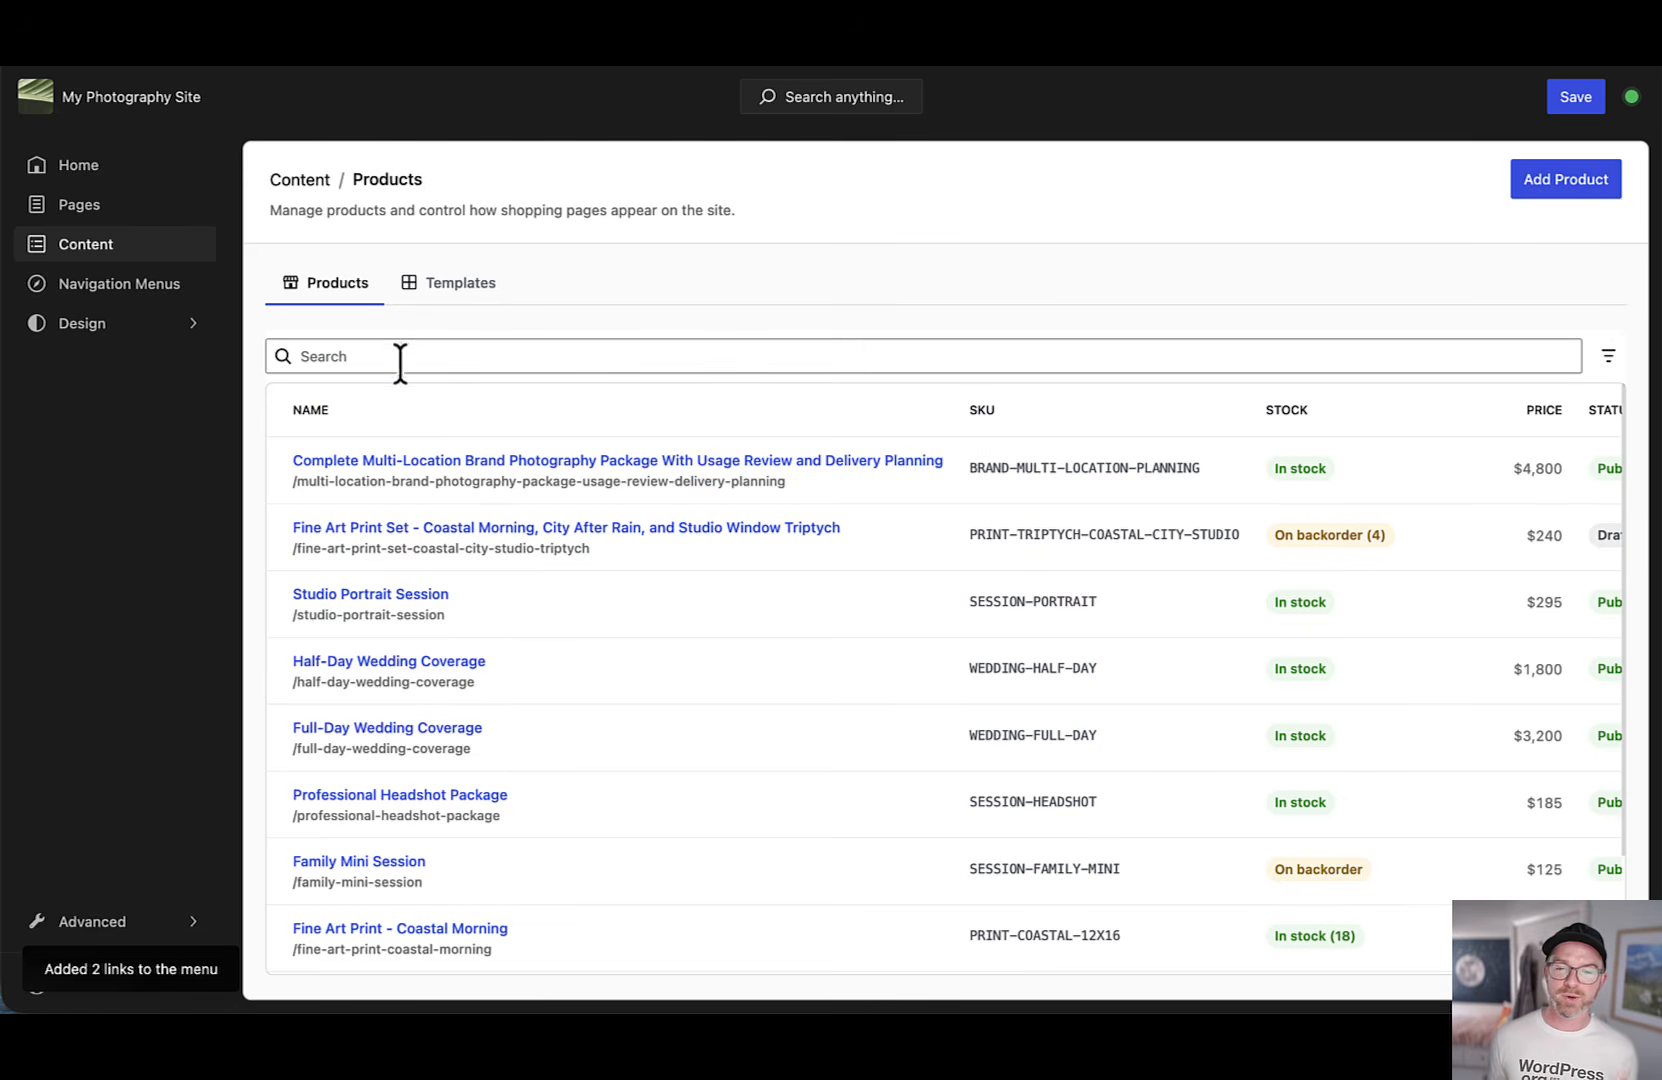
{"action": "left_click", "coordinate": [400, 357]}
{"action": "type", "text": "Full"}
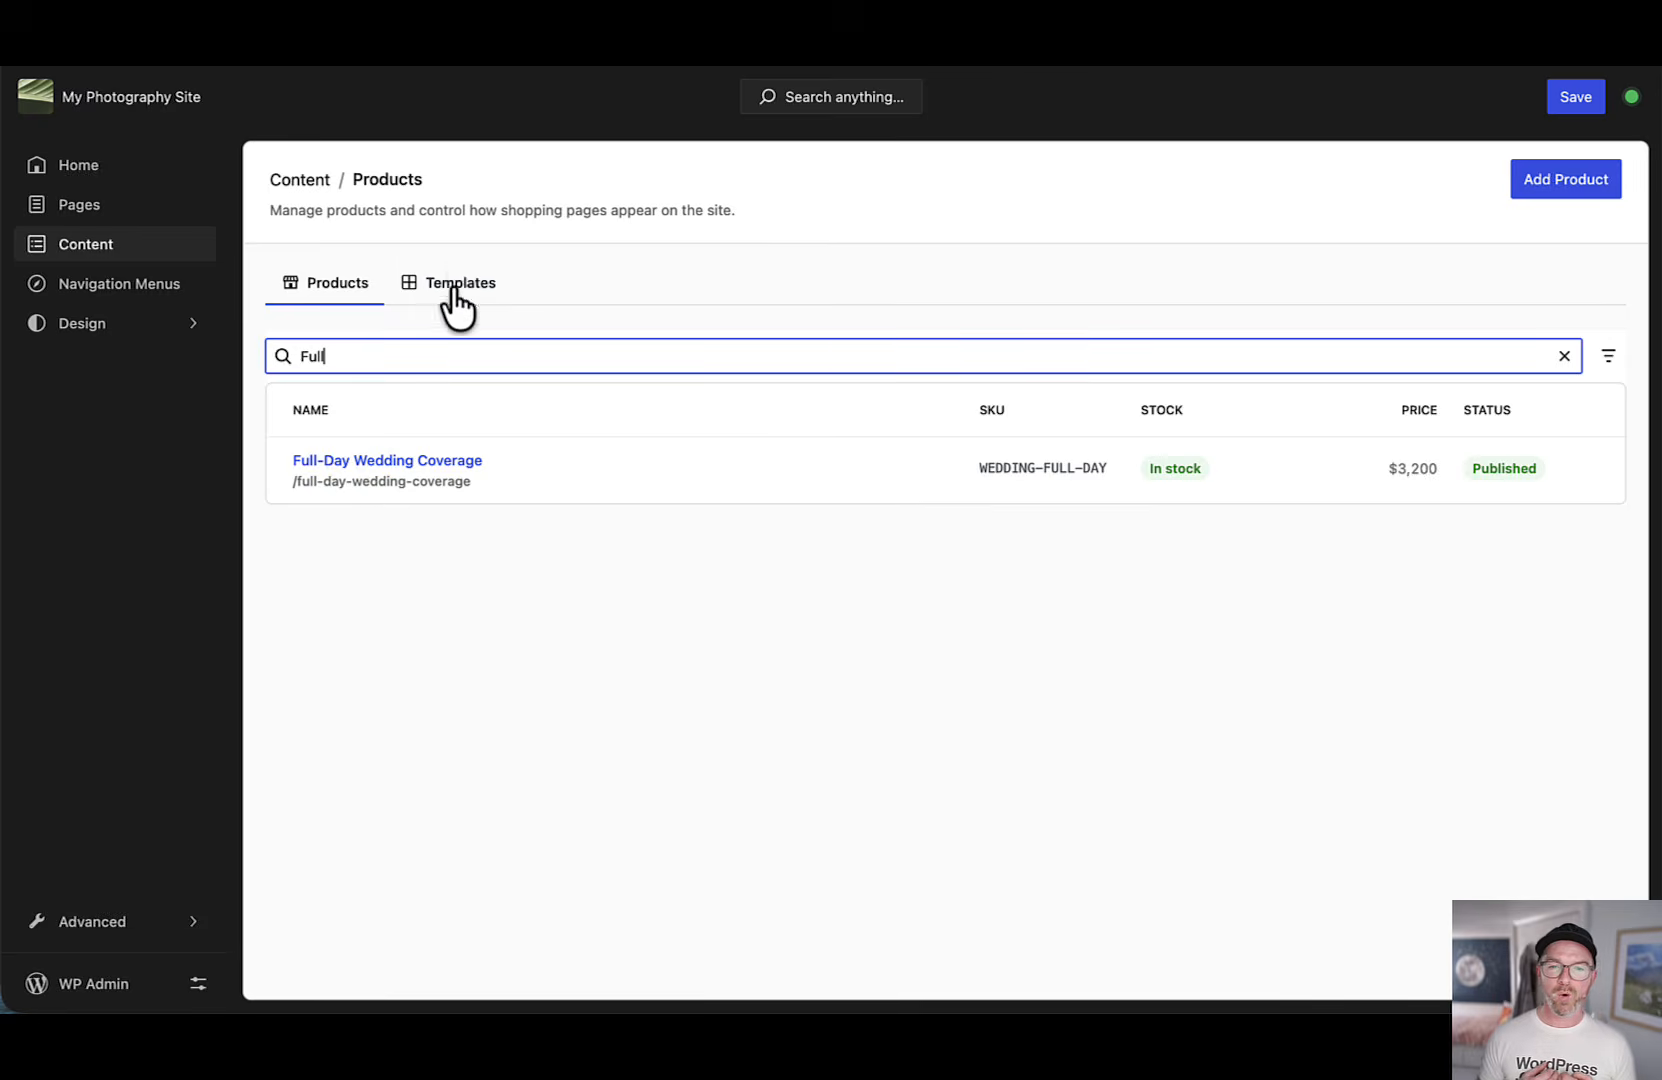
Step: Preview the Single Product and Product listing templates of the Products content type
{"action": "left_click", "coordinate": [455, 290]}
{"action": "left_click", "coordinate": [462, 517]}
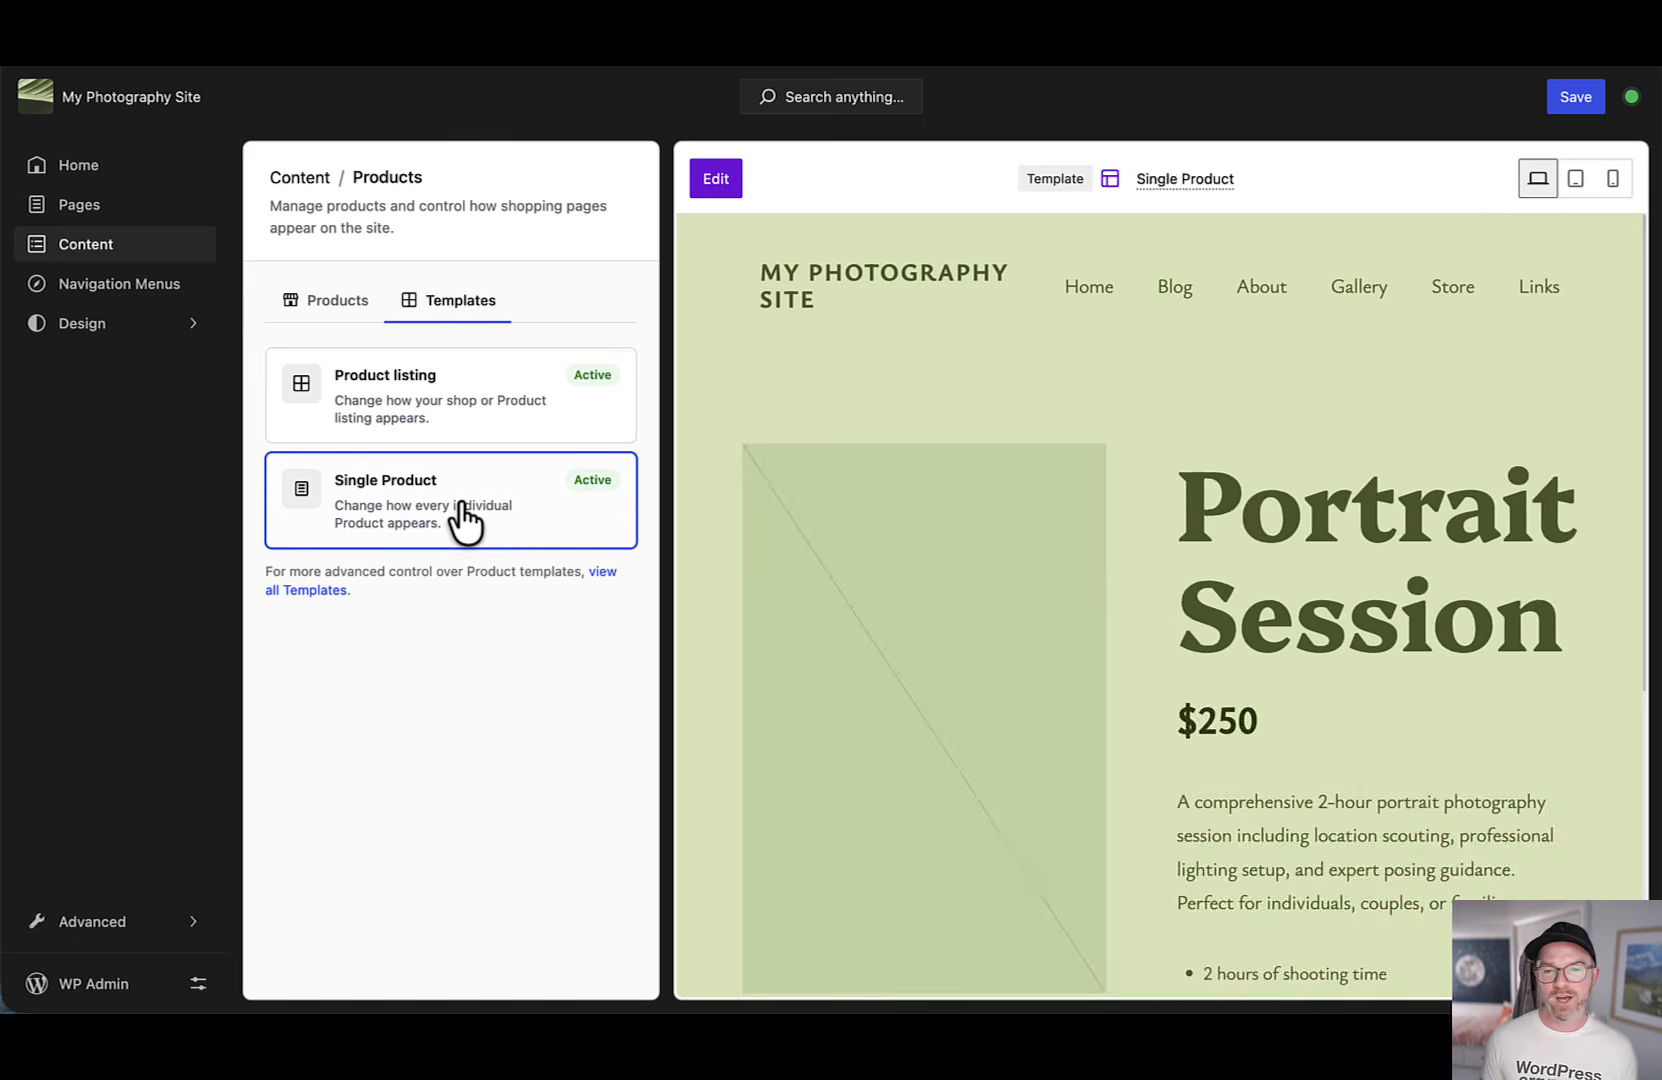
{"action": "left_click", "coordinate": [449, 430]}
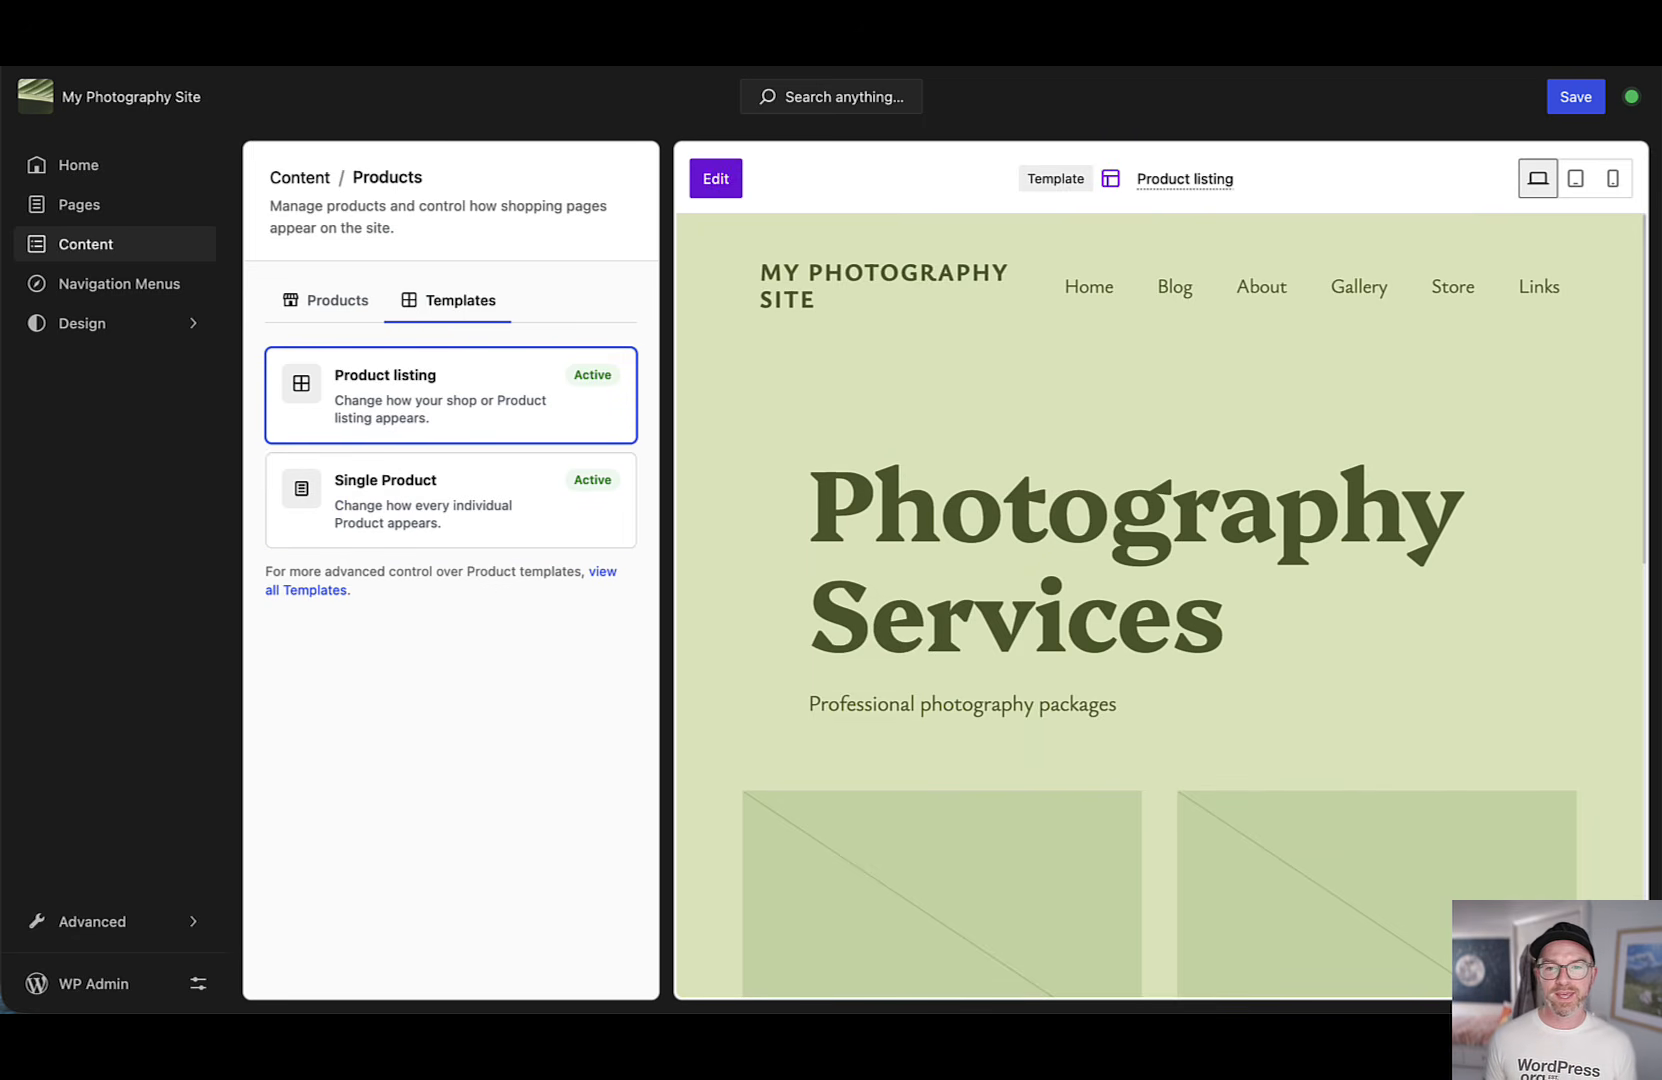
Step: Examine the Templates and Template Parts lists in the advanced section, and return to the main navigation
{"action": "left_click", "coordinate": [165, 925]}
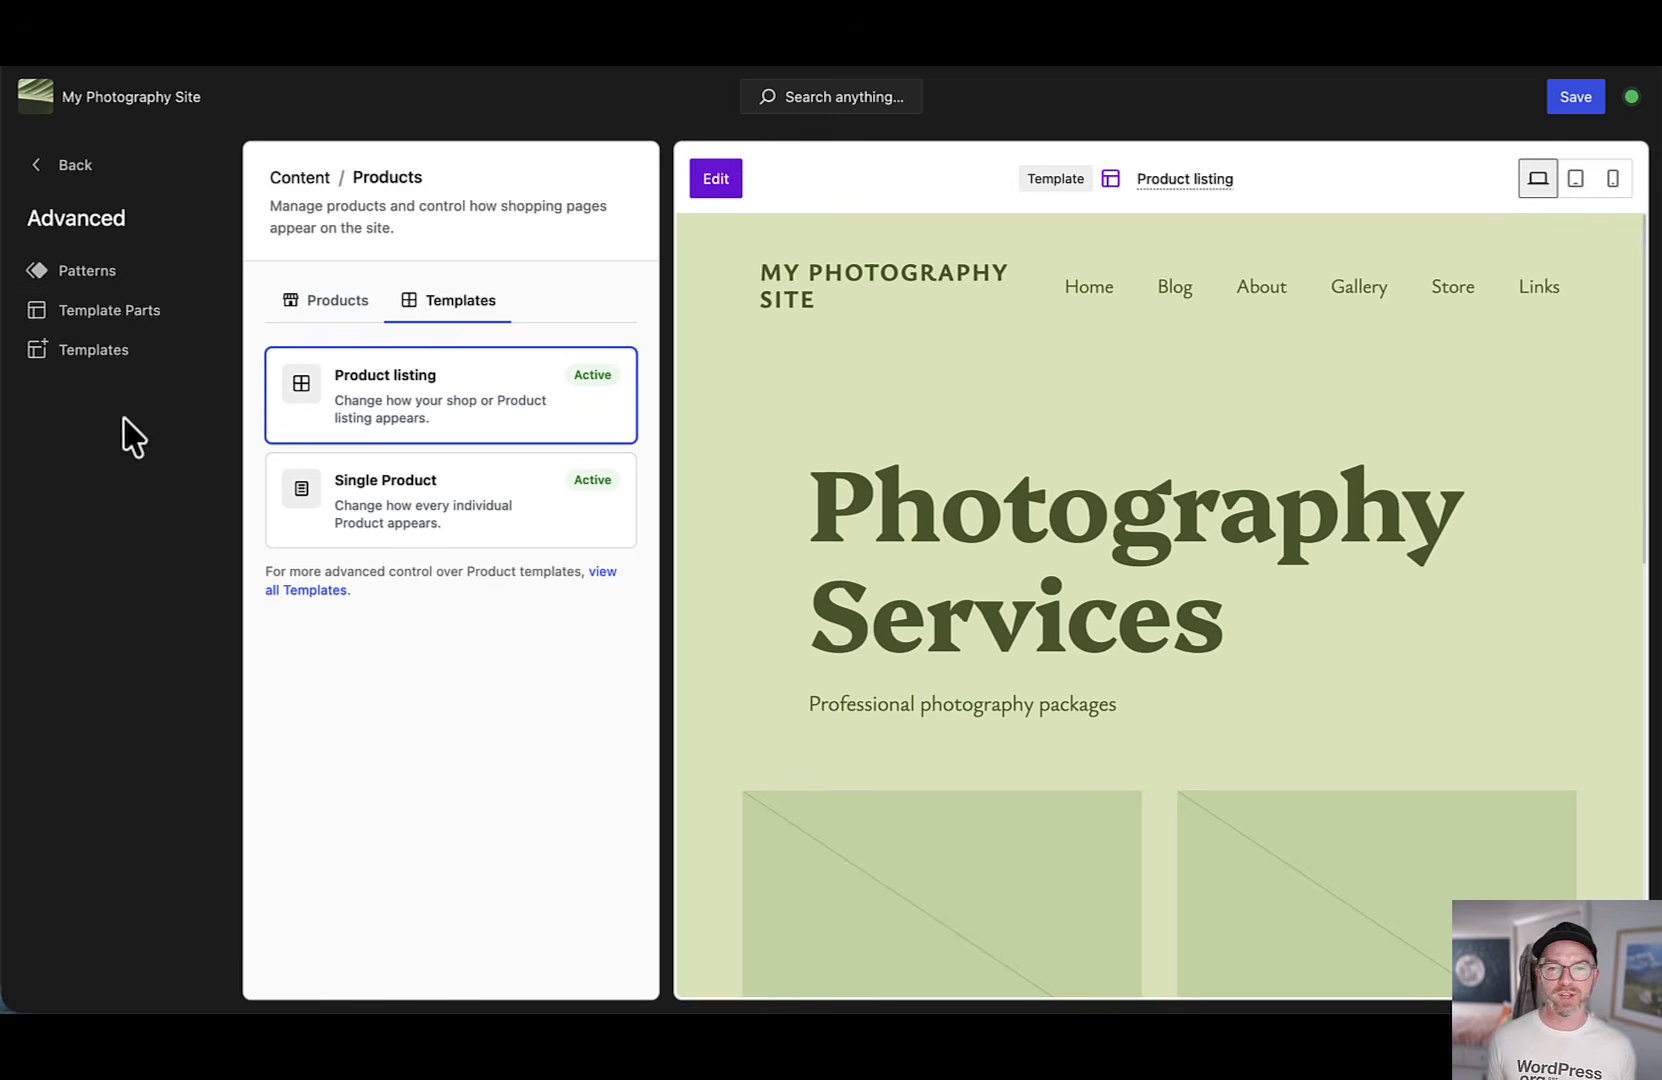
{"action": "left_click", "coordinate": [110, 318]}
{"action": "left_click", "coordinate": [111, 362]}
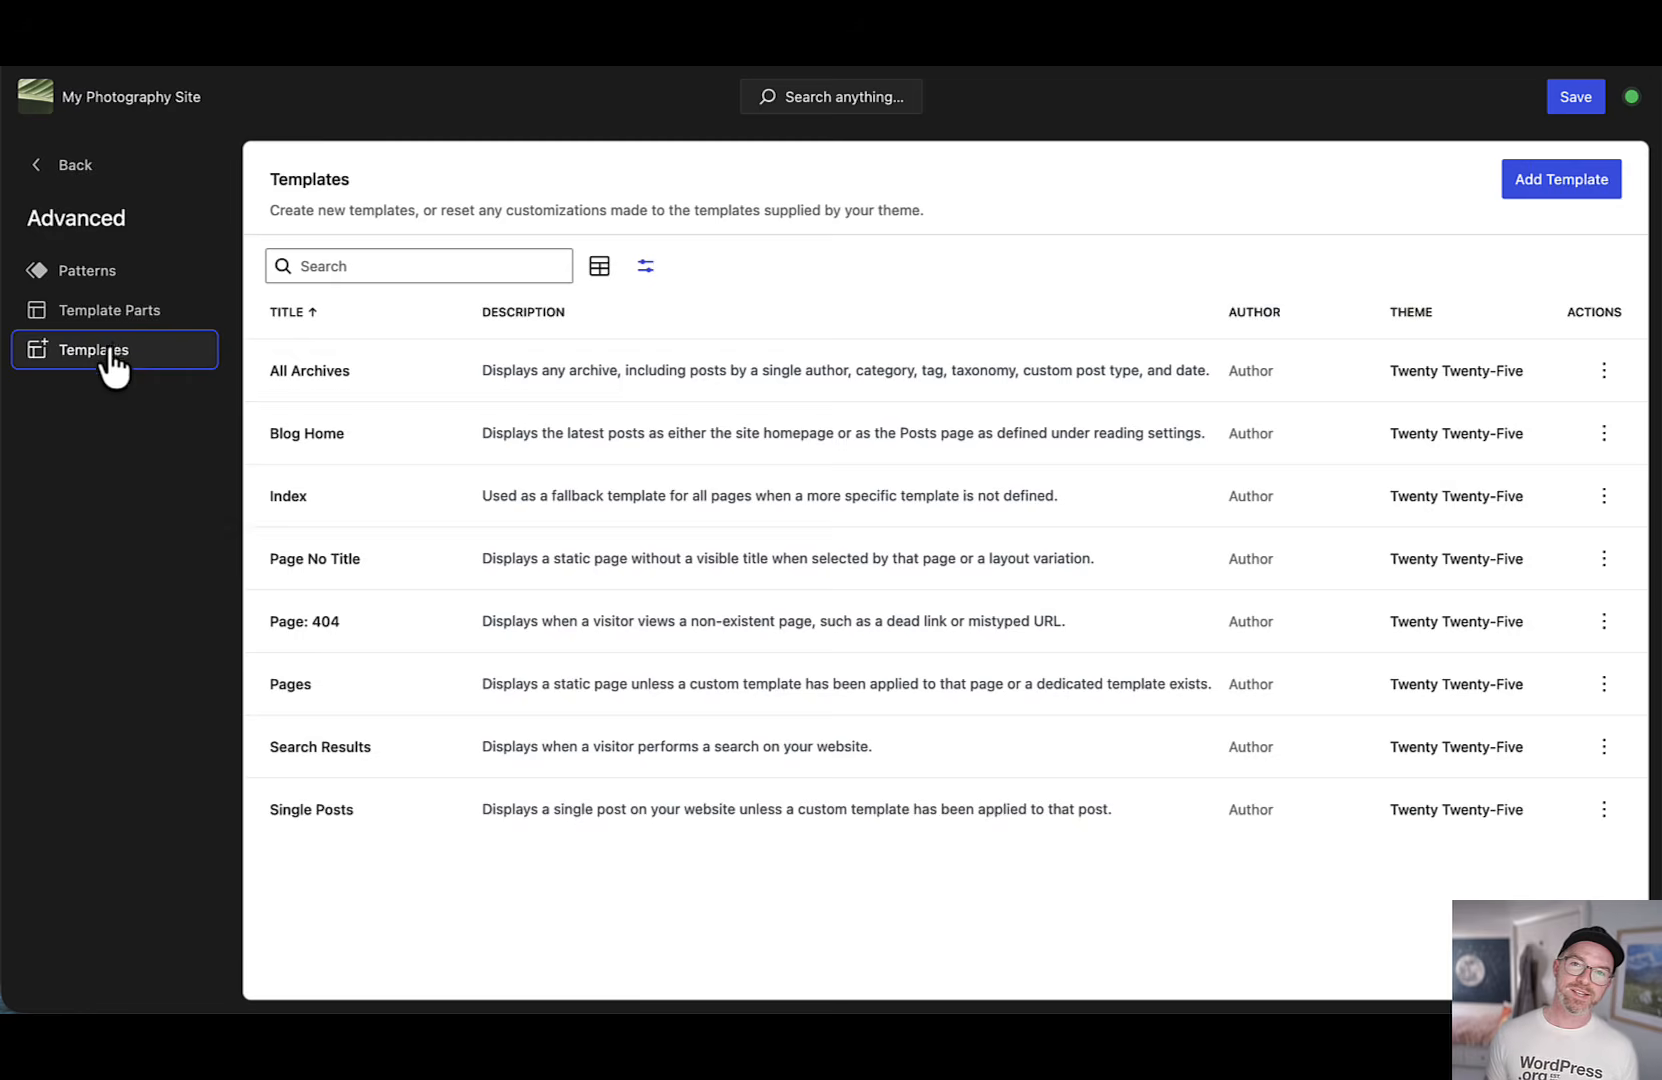
{"action": "left_click", "coordinate": [110, 315]}
{"action": "left_click", "coordinate": [67, 166]}
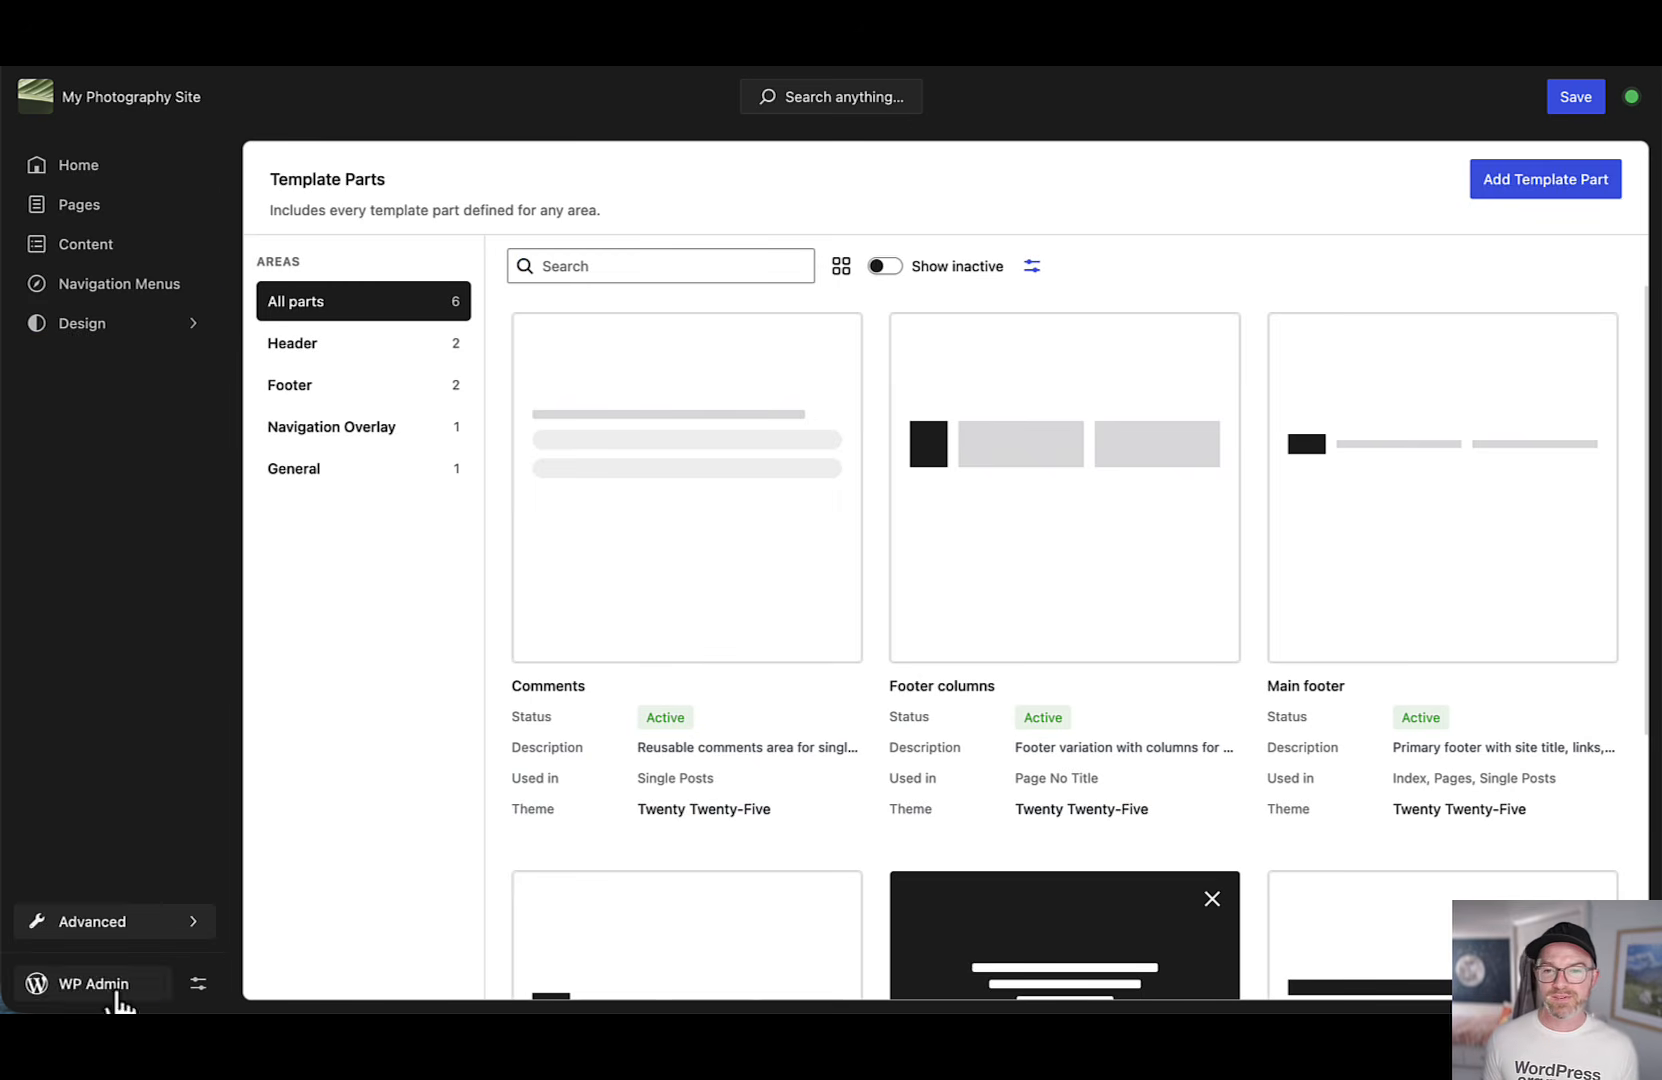
Step: Customize the sidebar navigation by moving Patterns and Templates from the Advanced section into the Default section
{"action": "left_click", "coordinate": [199, 990]}
{"action": "left_click_drag", "start_coordinate": [48, 697], "coordinate": [86, 338]}
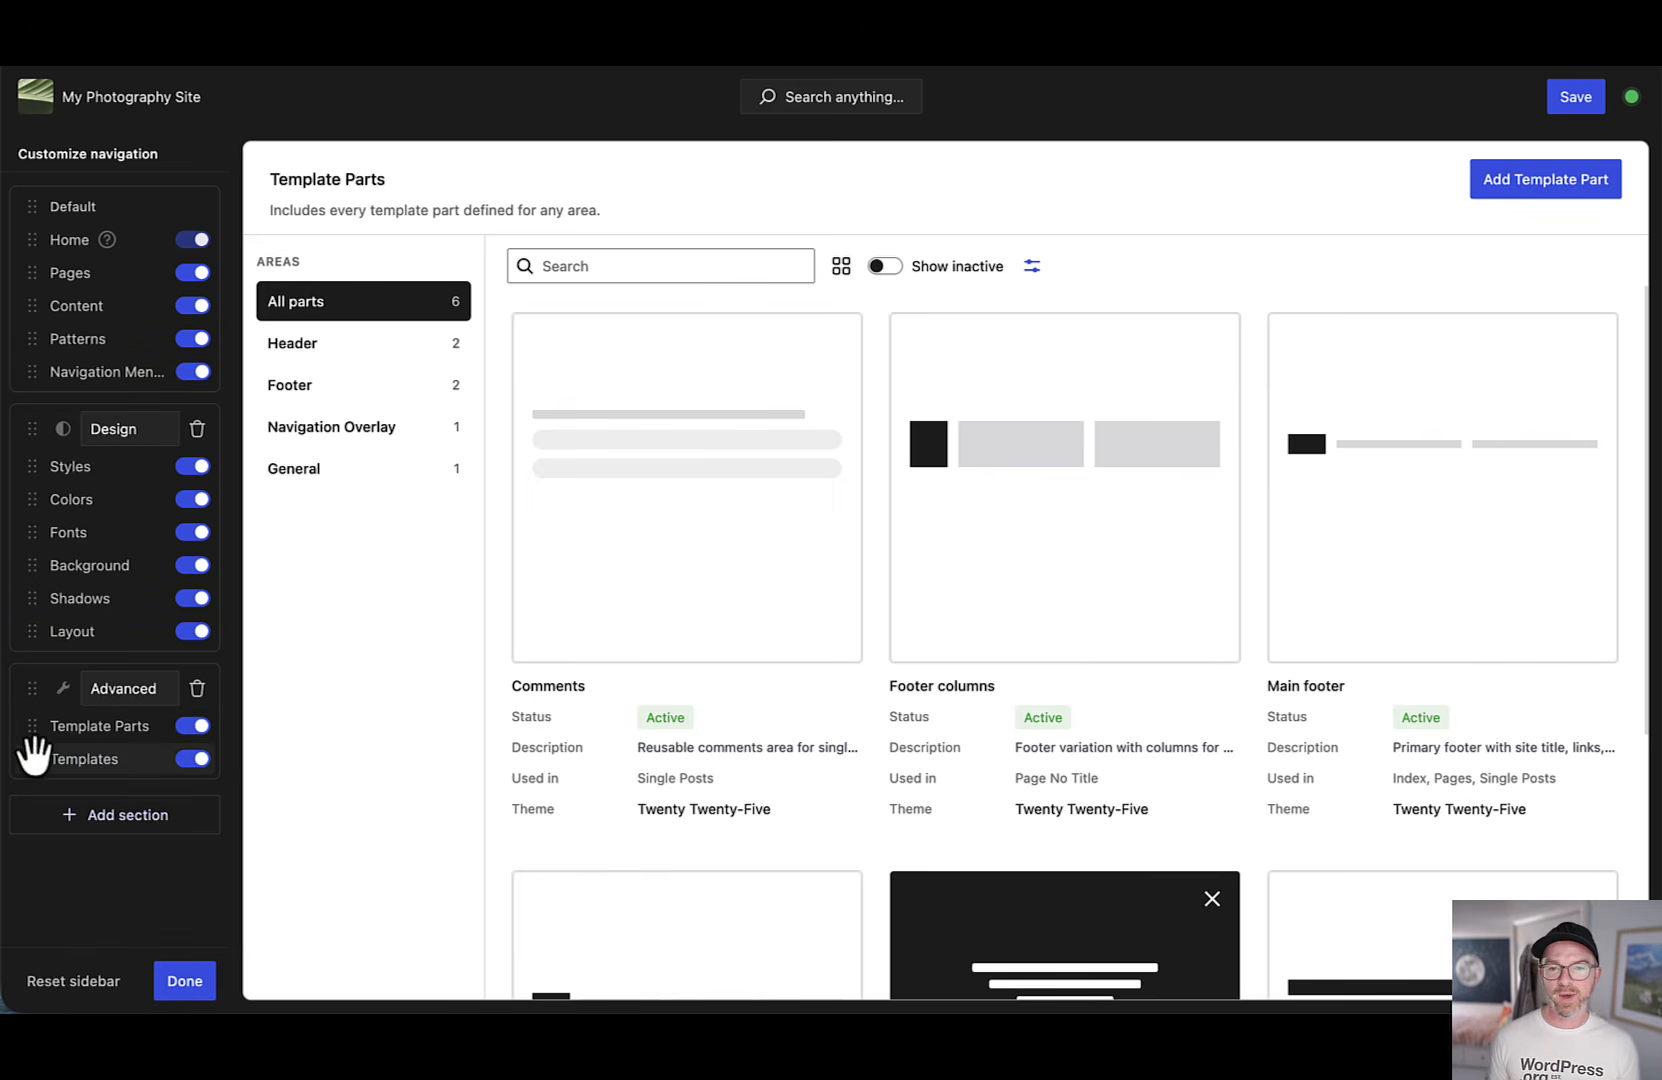
{"action": "left_click_drag", "start_coordinate": [32, 758], "coordinate": [40, 274]}
{"action": "left_click", "coordinate": [180, 985]}
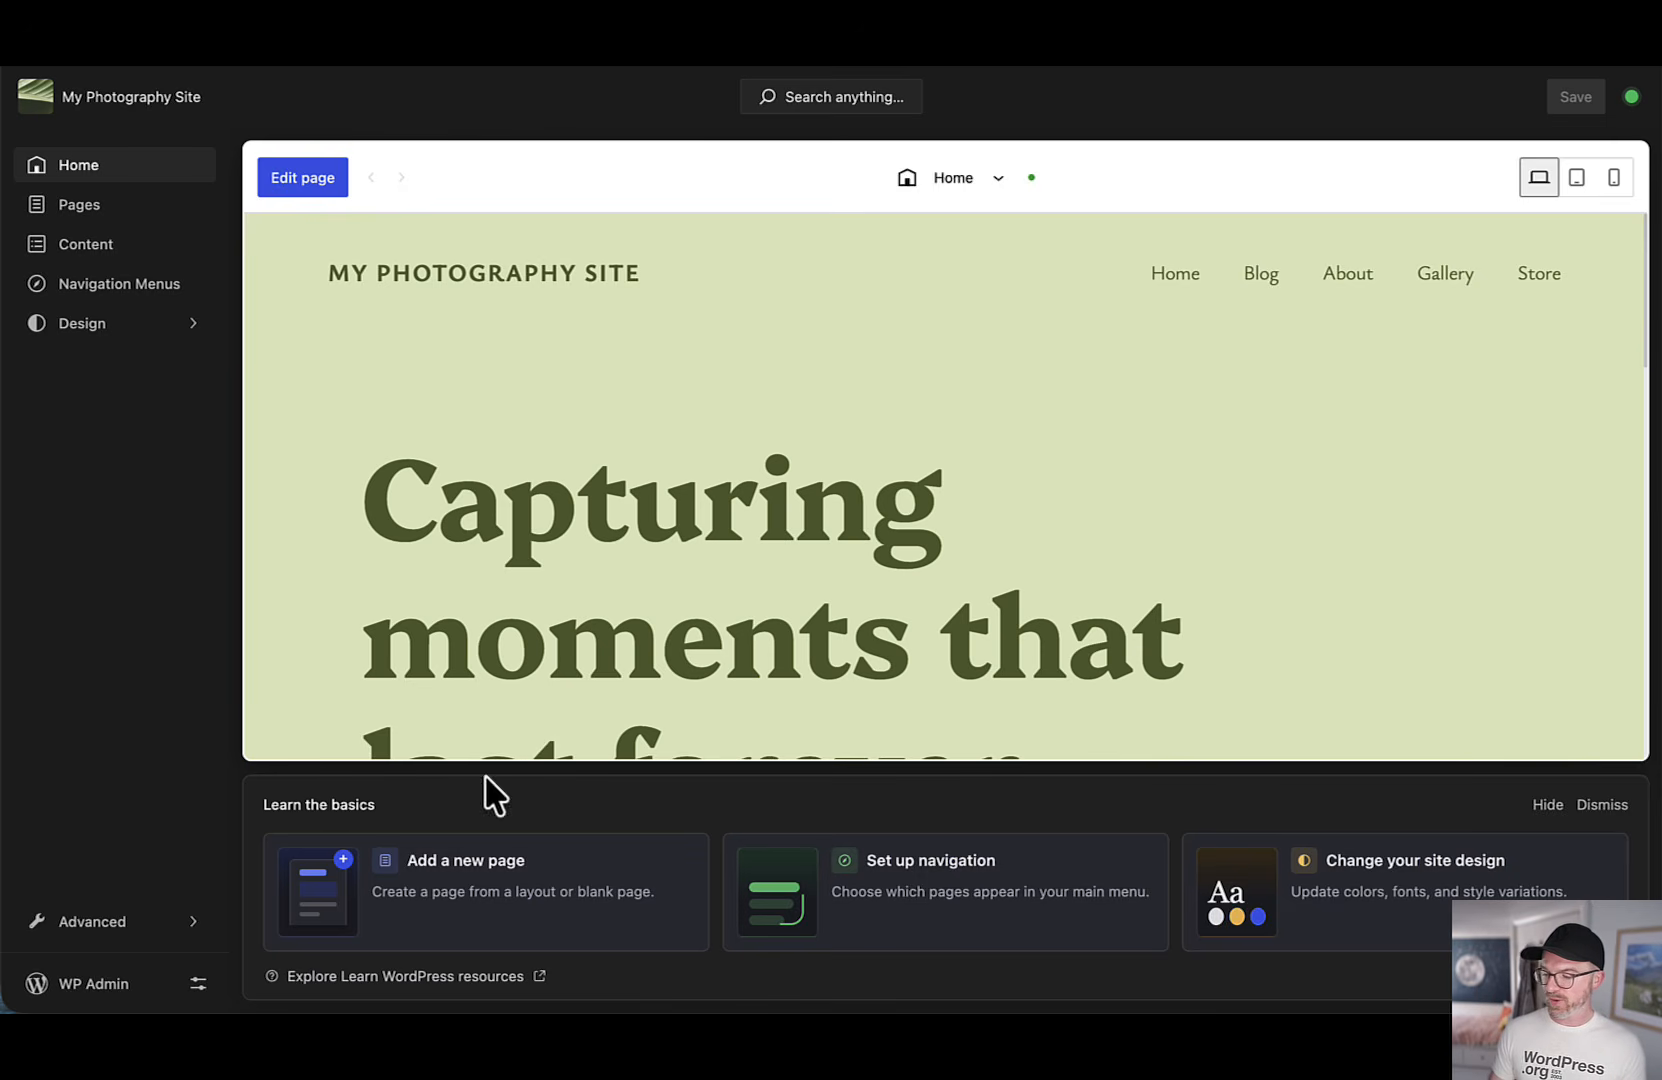
Step: Dismiss the Learn the basics guide and browse the About, Gallery, Home and Blog pages in the site preview
{"action": "left_click", "coordinate": [1598, 806]}
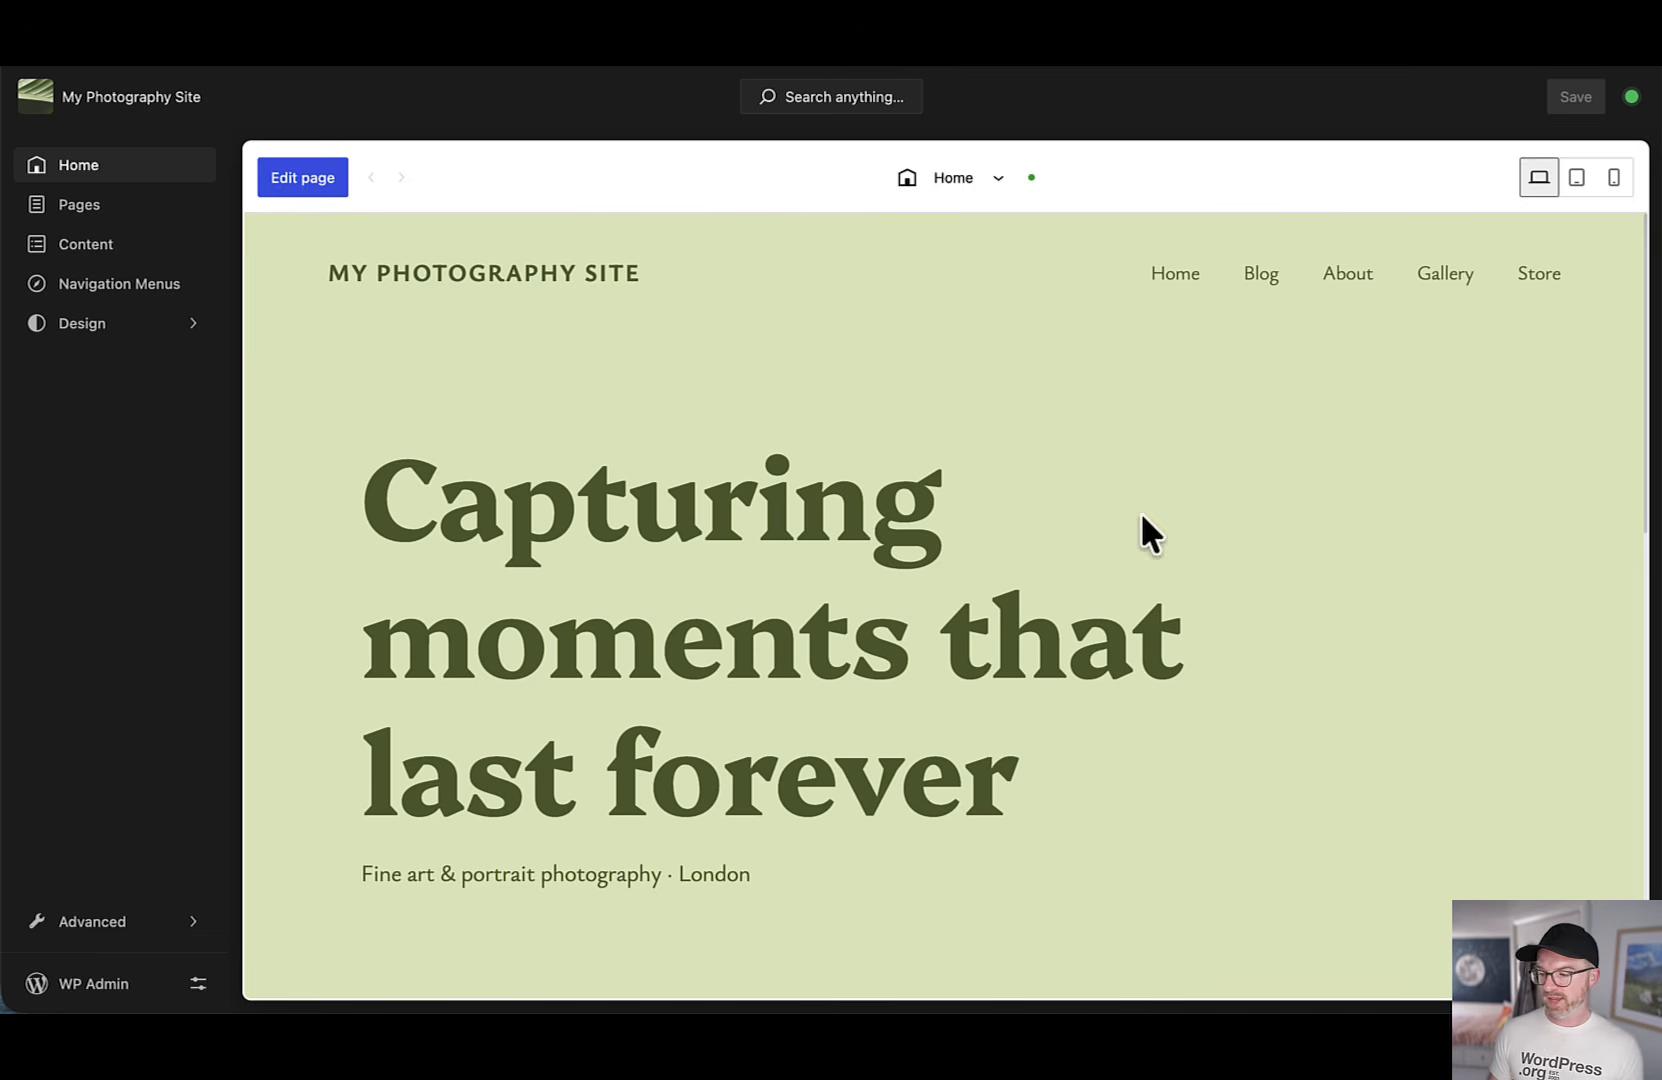
{"action": "left_click", "coordinate": [1345, 280]}
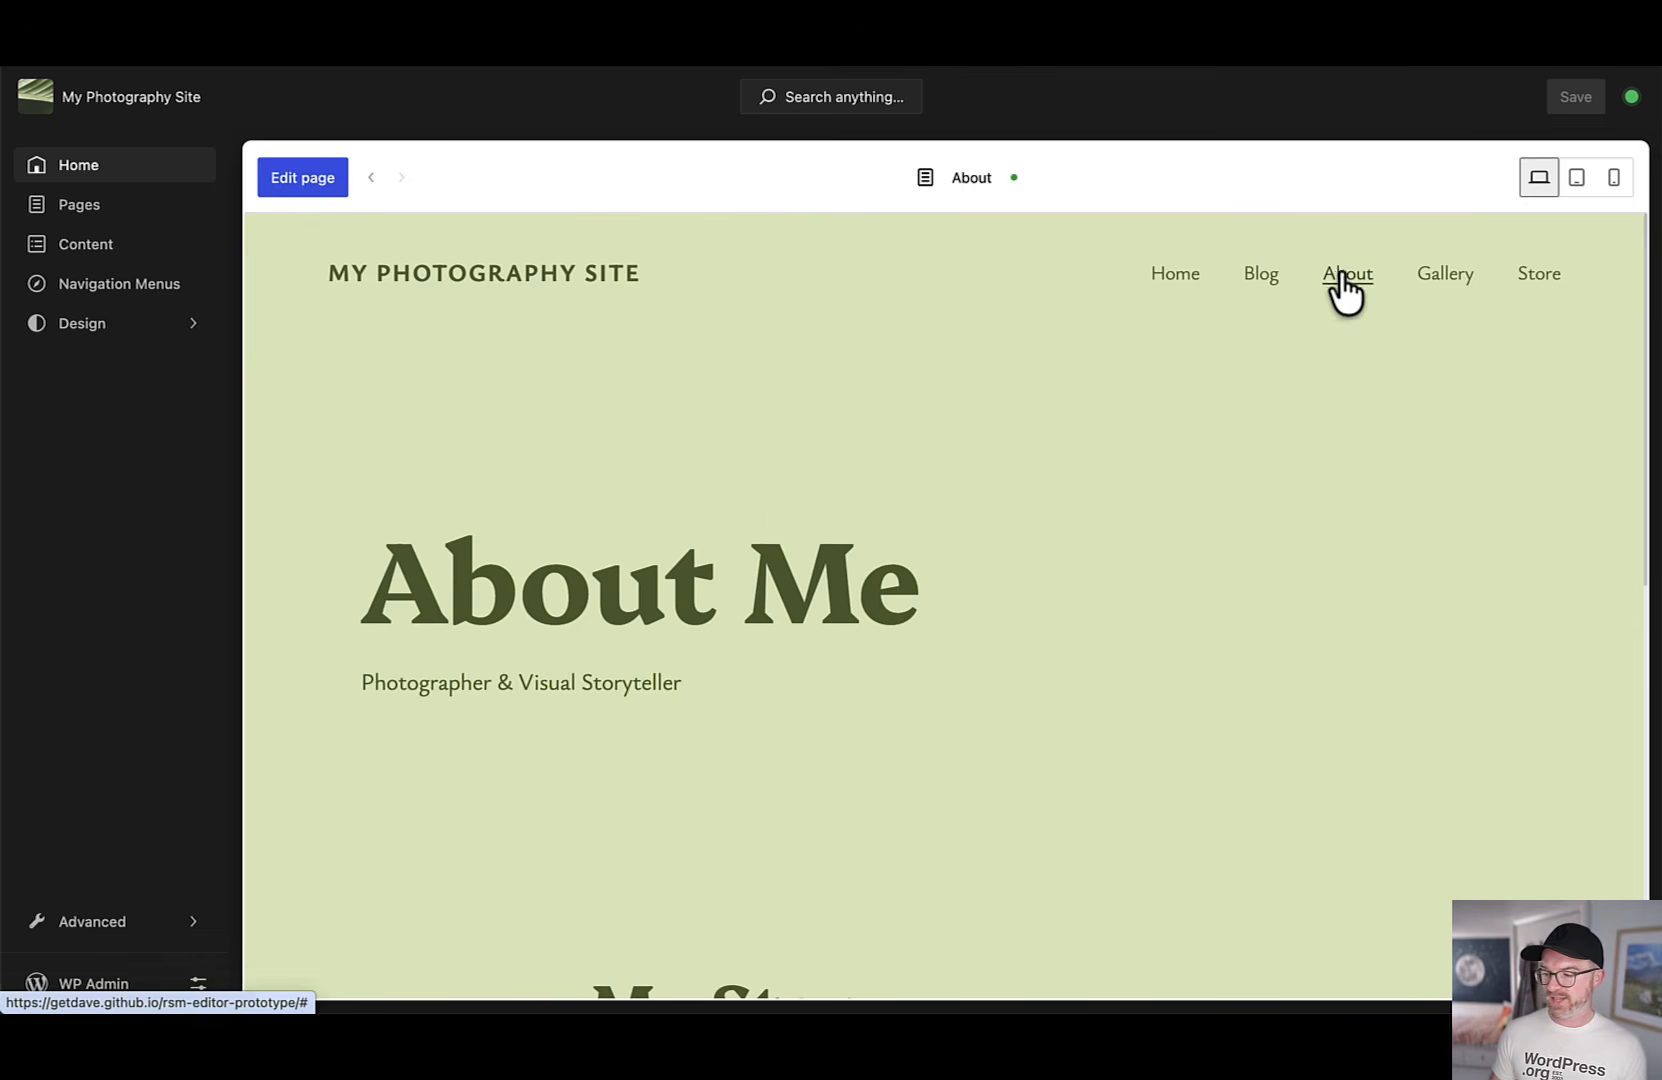
{"action": "left_click", "coordinate": [1452, 283]}
{"action": "left_click", "coordinate": [1177, 287]}
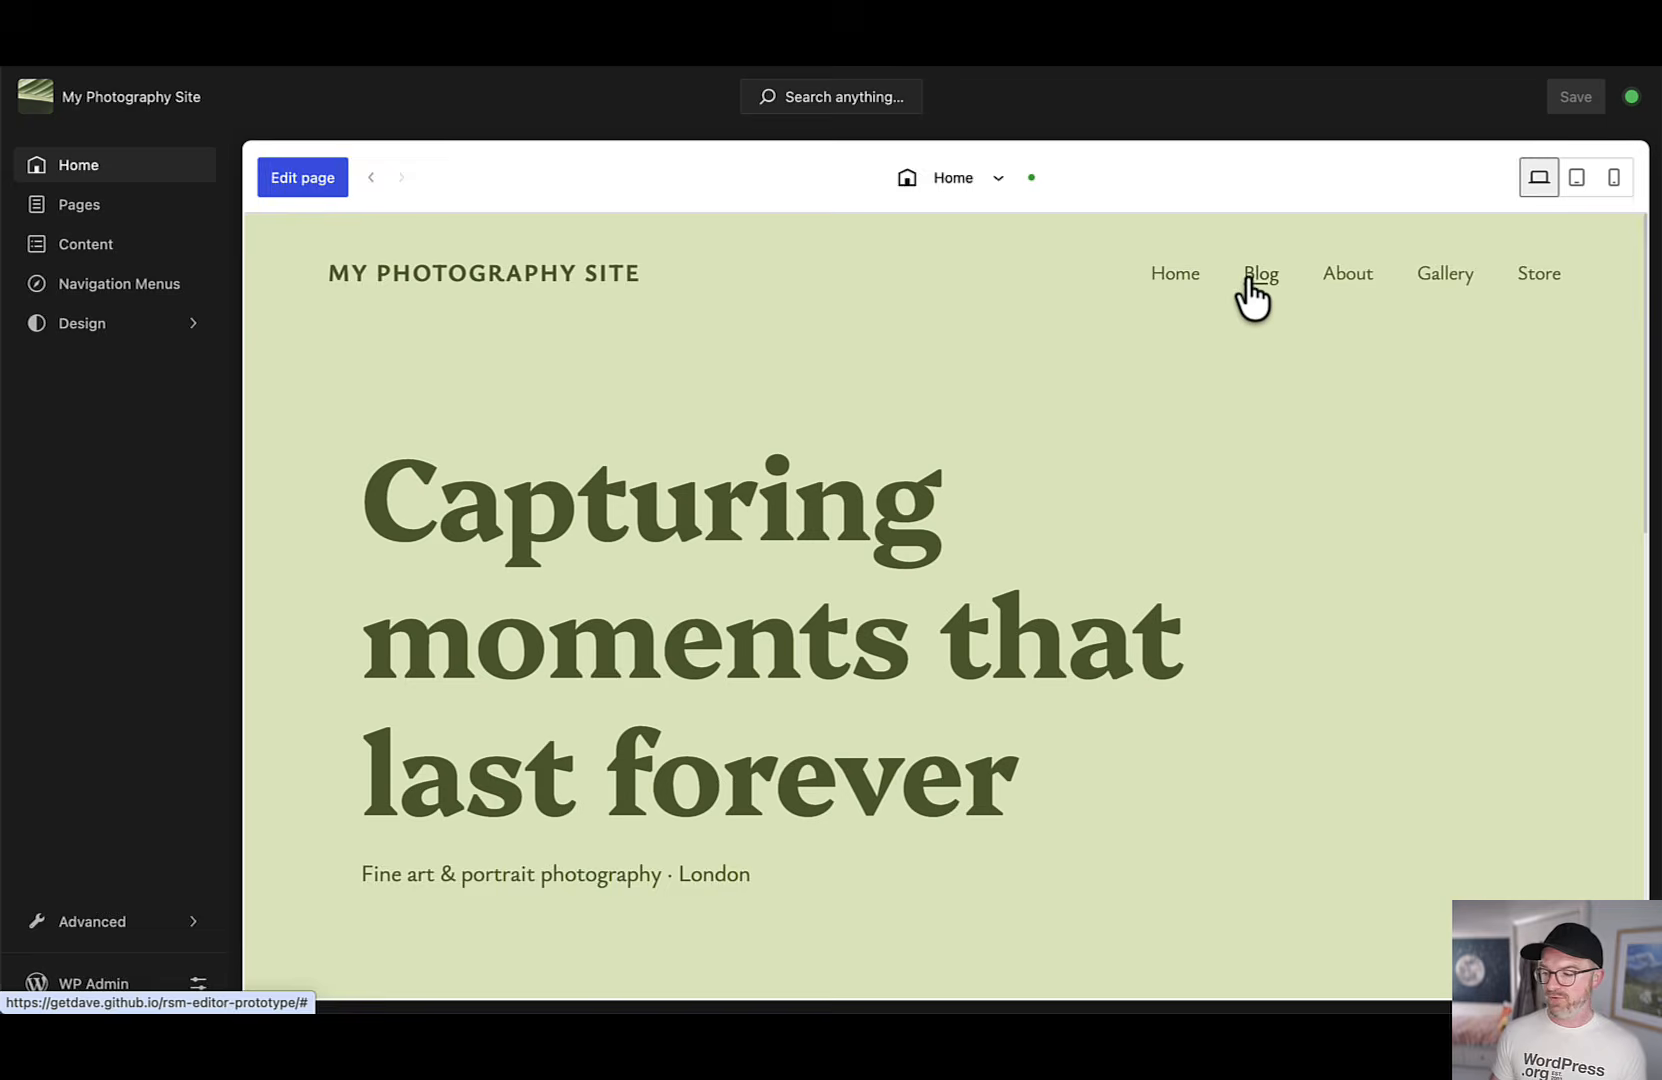
{"action": "left_click", "coordinate": [1250, 285]}
{"action": "left_click", "coordinate": [1169, 280]}
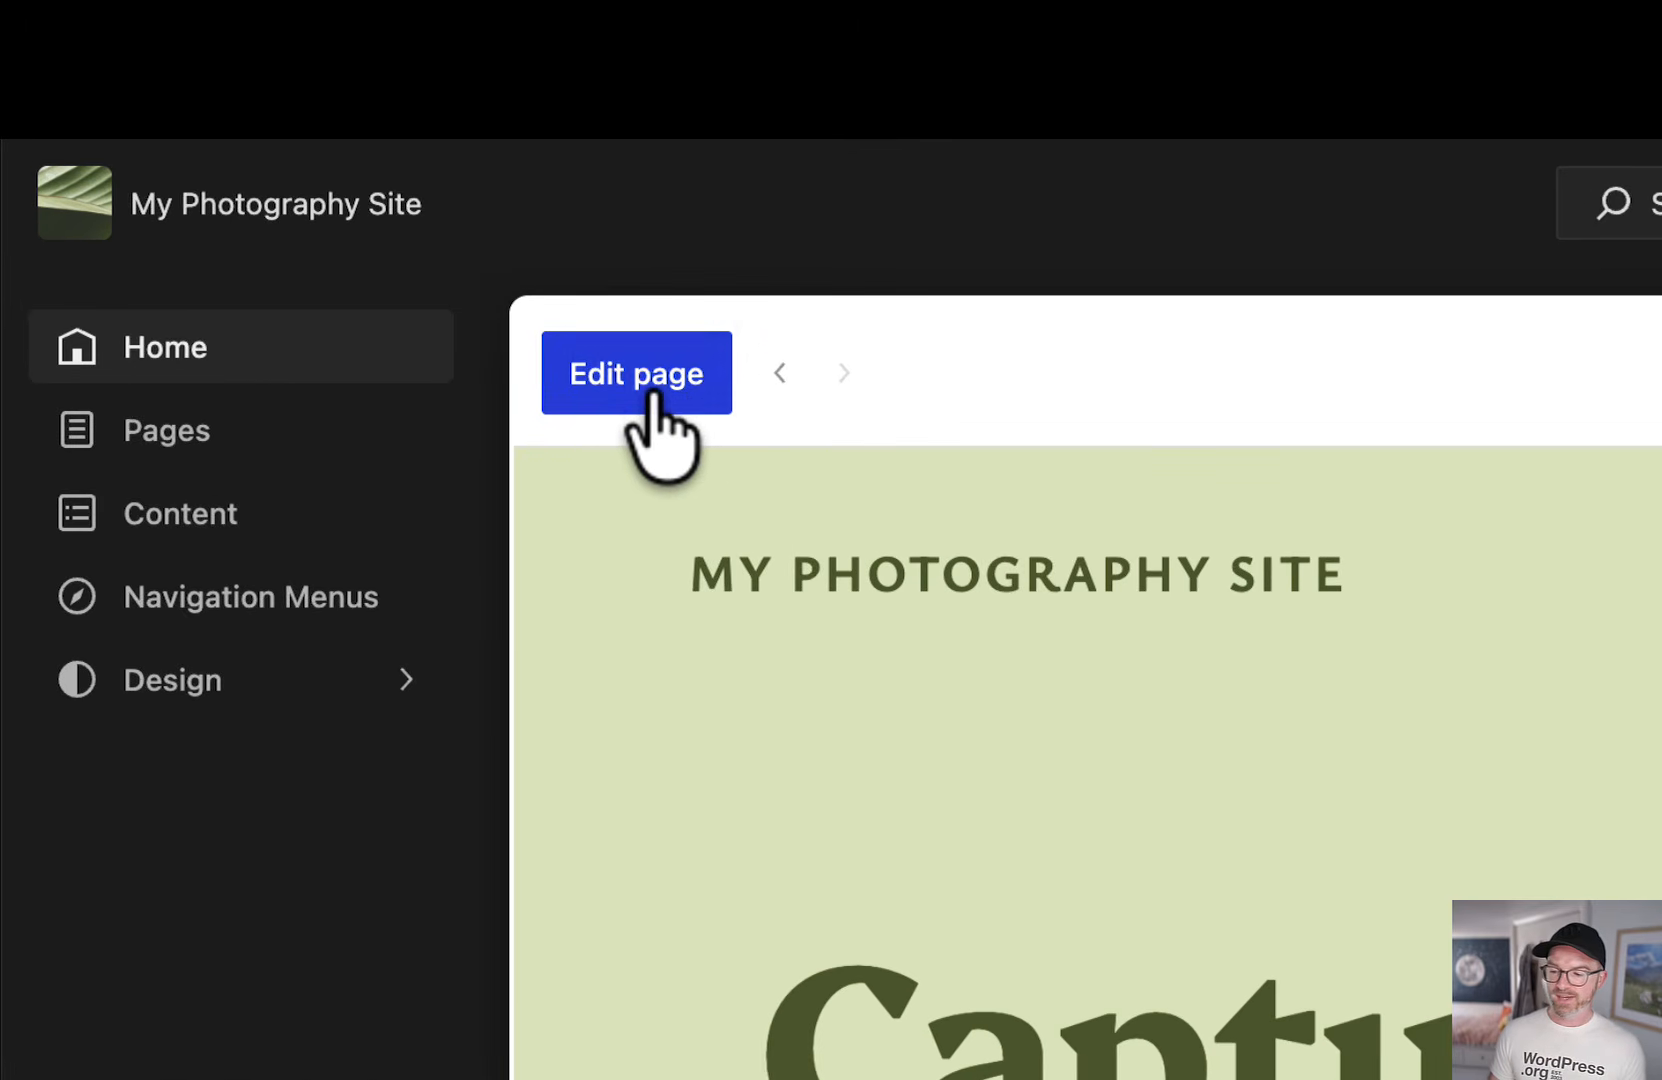
Step: Open the Home page for editing and look through its sections
{"action": "left_click", "coordinate": [304, 185]}
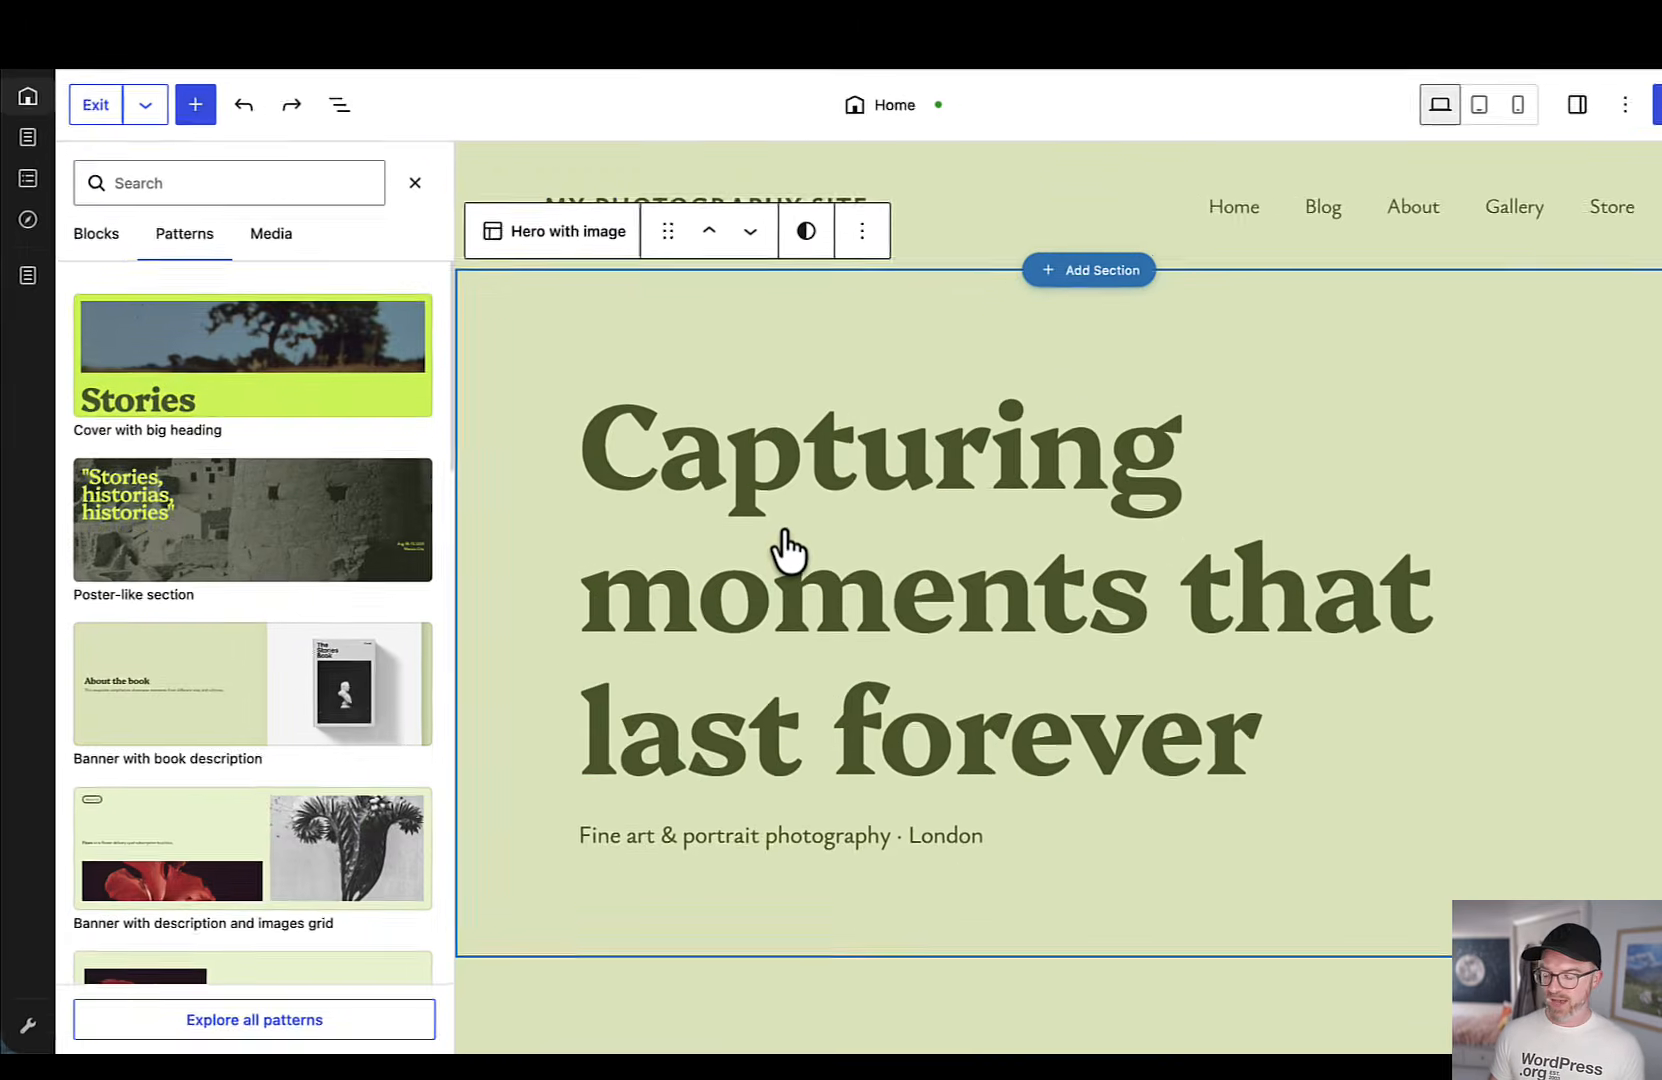
{"action": "scroll", "coordinate": [1200, 700], "scroll_direction": "down", "scroll_amount": 5}
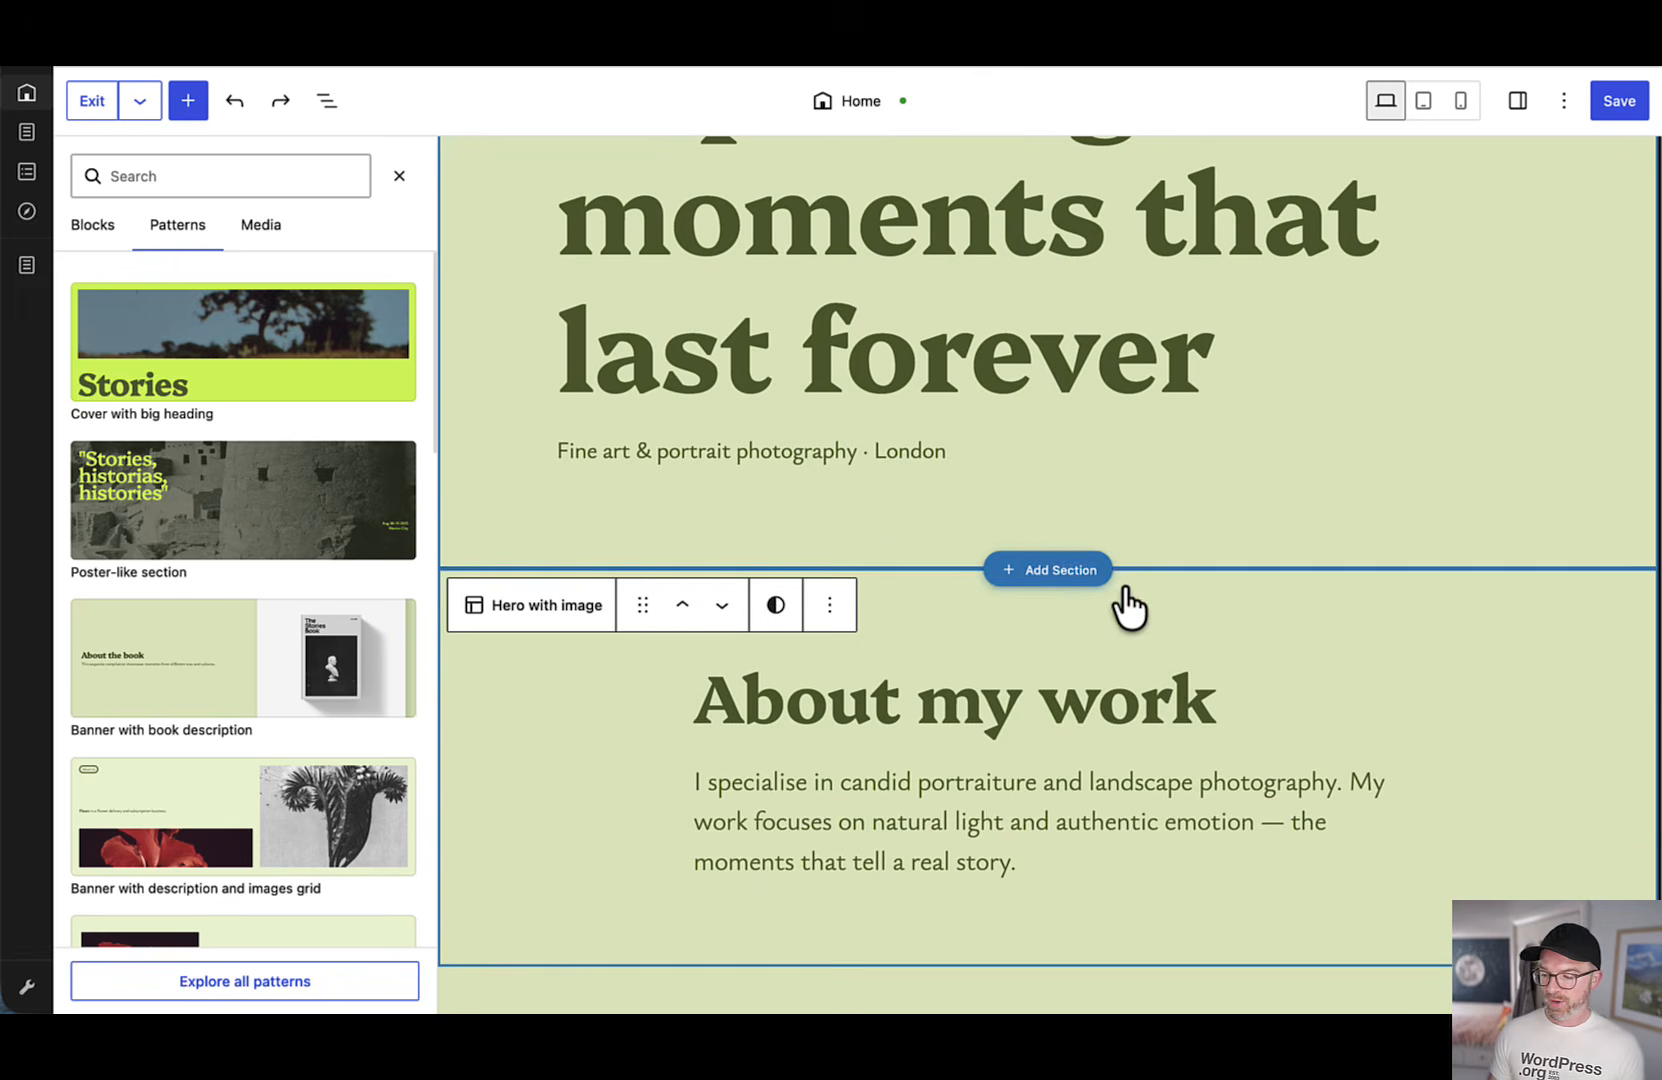
{"action": "scroll", "coordinate": [1054, 590], "scroll_direction": "down", "scroll_amount": 3}
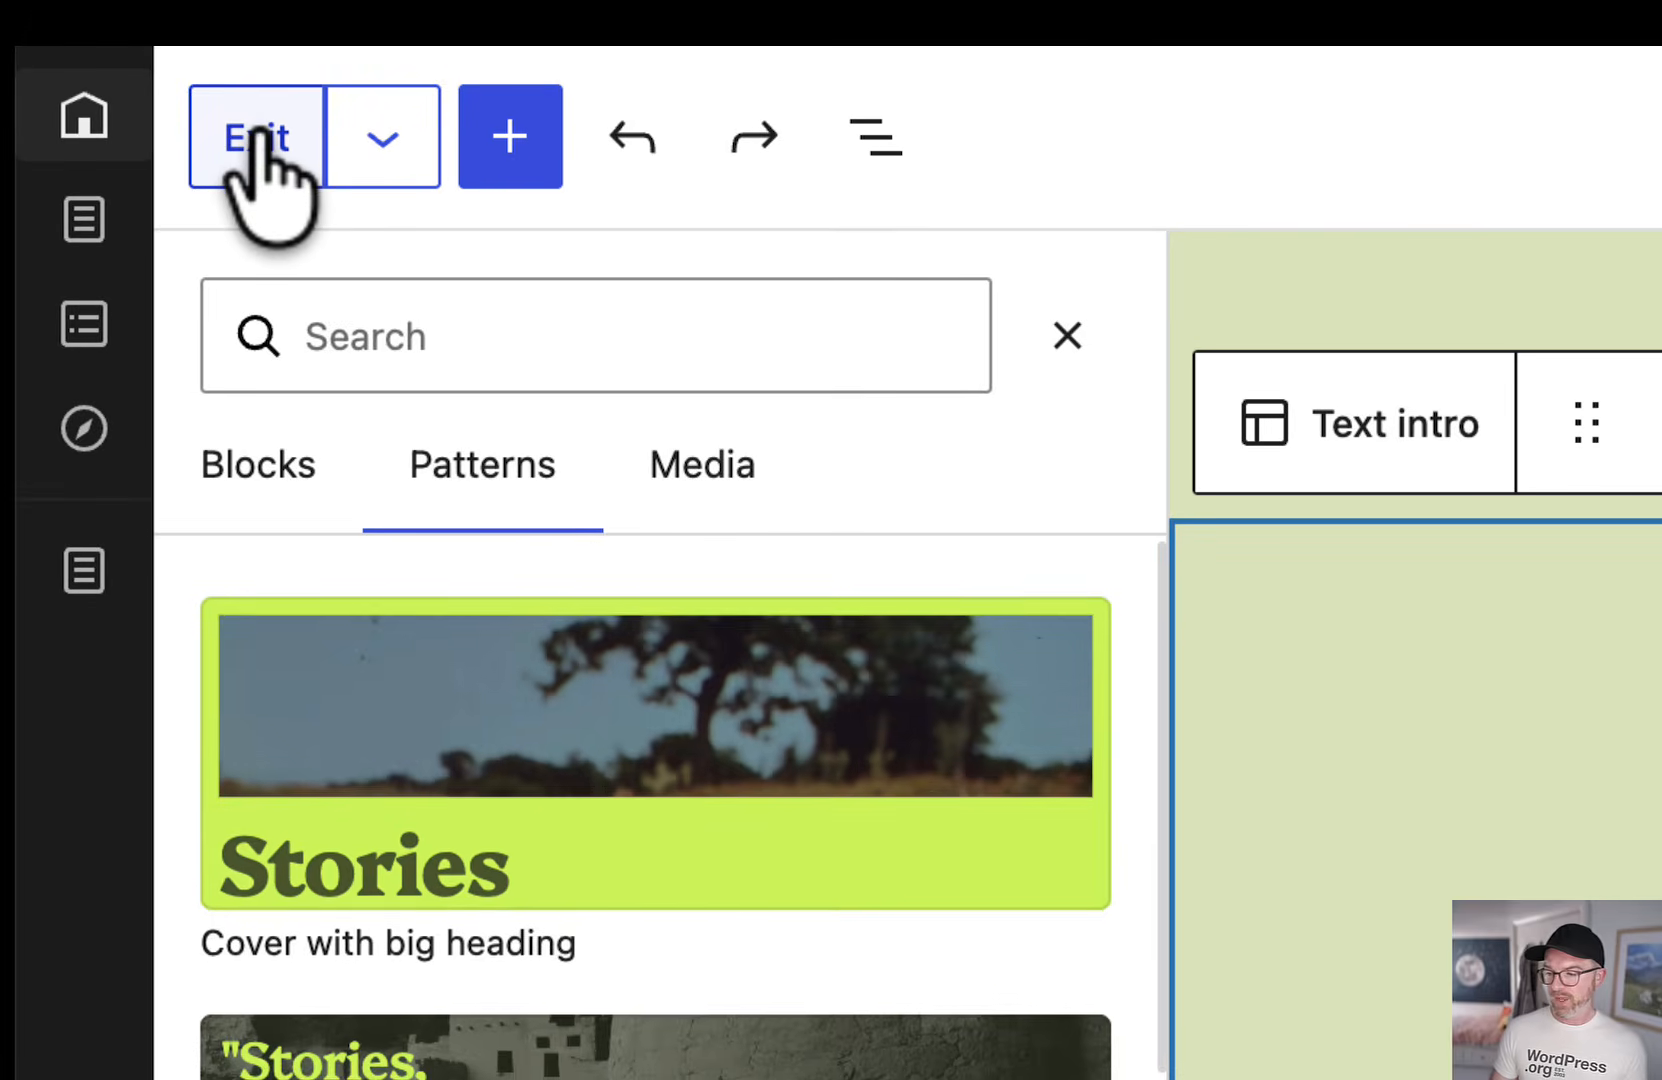
Step: Exit the Home page editor and save the pending site changes
{"action": "left_click", "coordinate": [256, 130]}
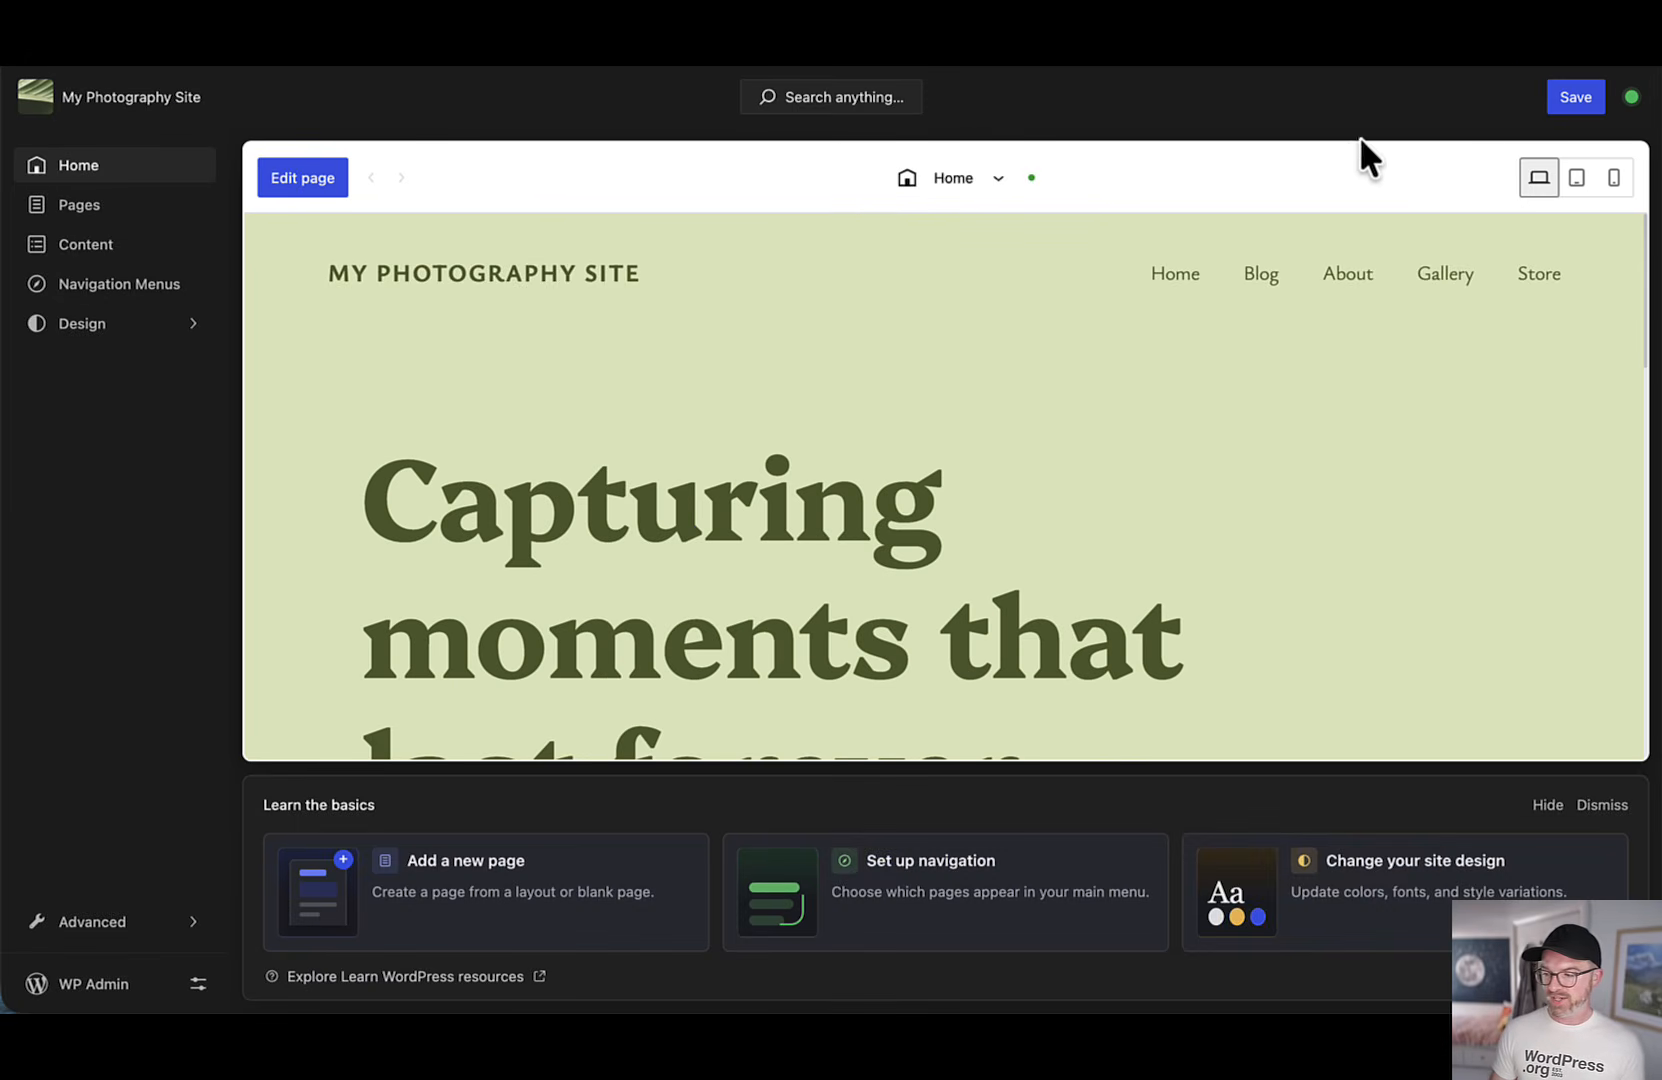
{"action": "left_click", "coordinate": [1590, 110]}
{"action": "left_click", "coordinate": [992, 636]}
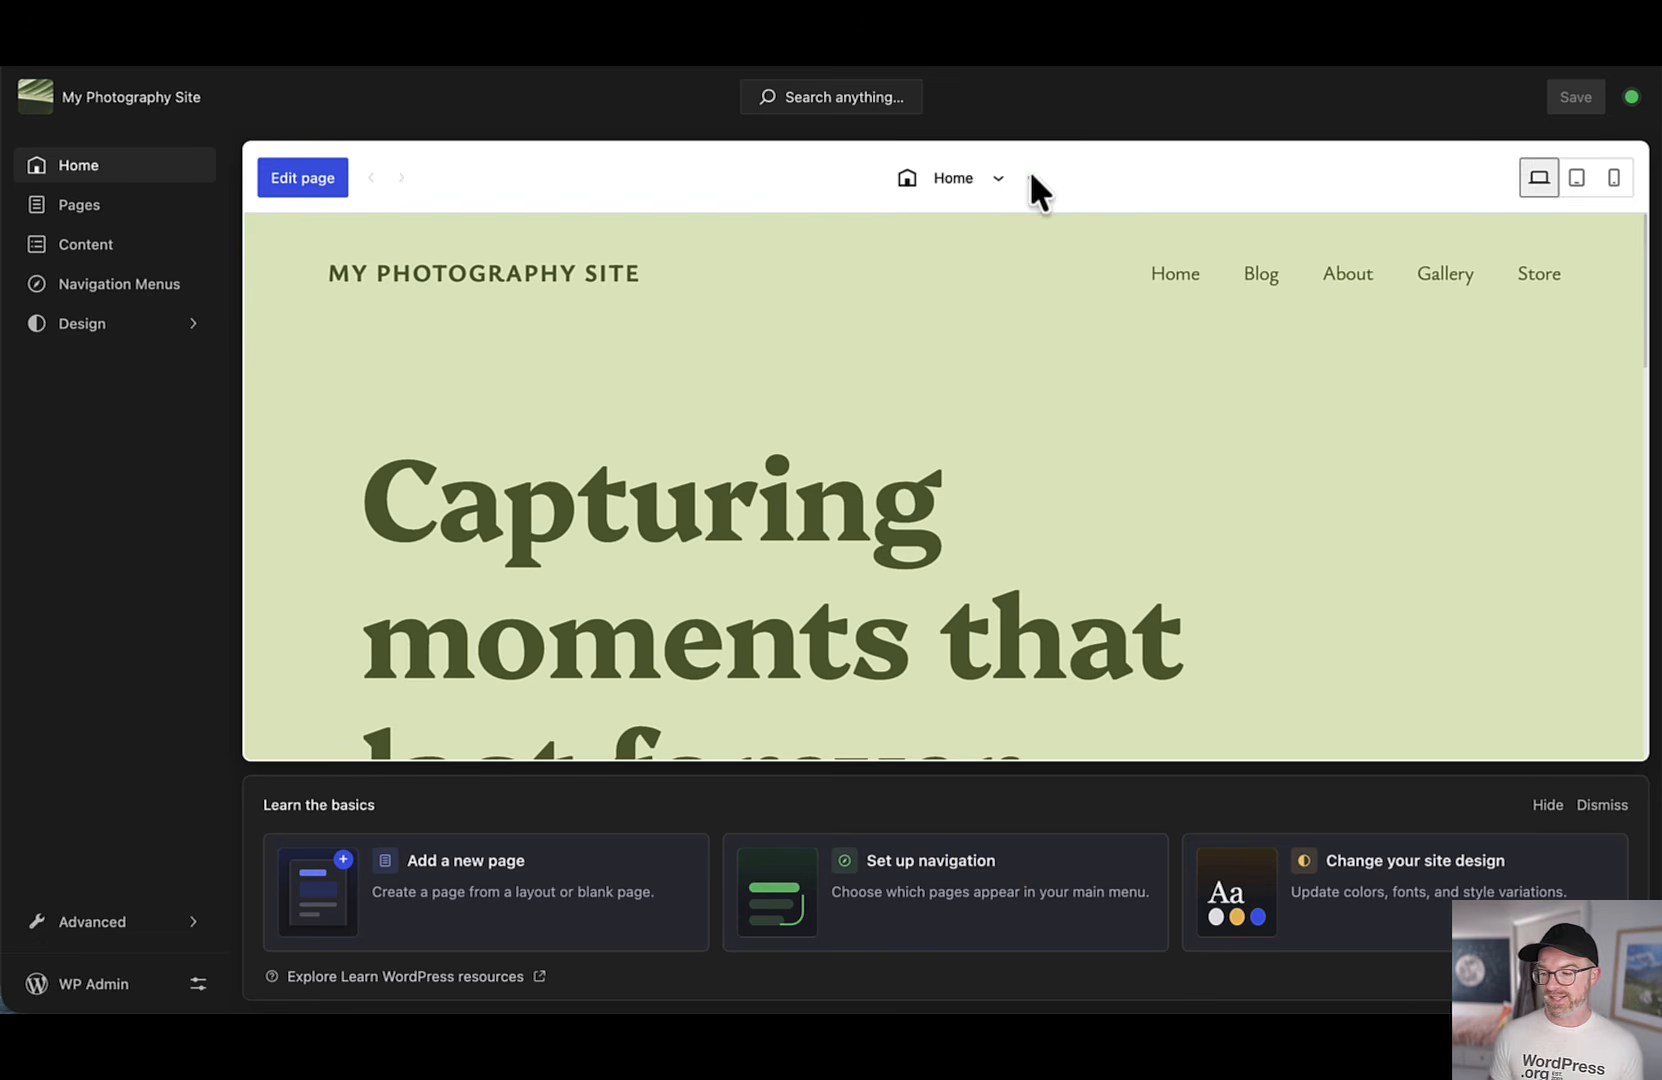
Step: Configure the site homepage to show the latest posts
{"action": "left_click", "coordinate": [999, 178]}
{"action": "left_click", "coordinate": [1018, 272]}
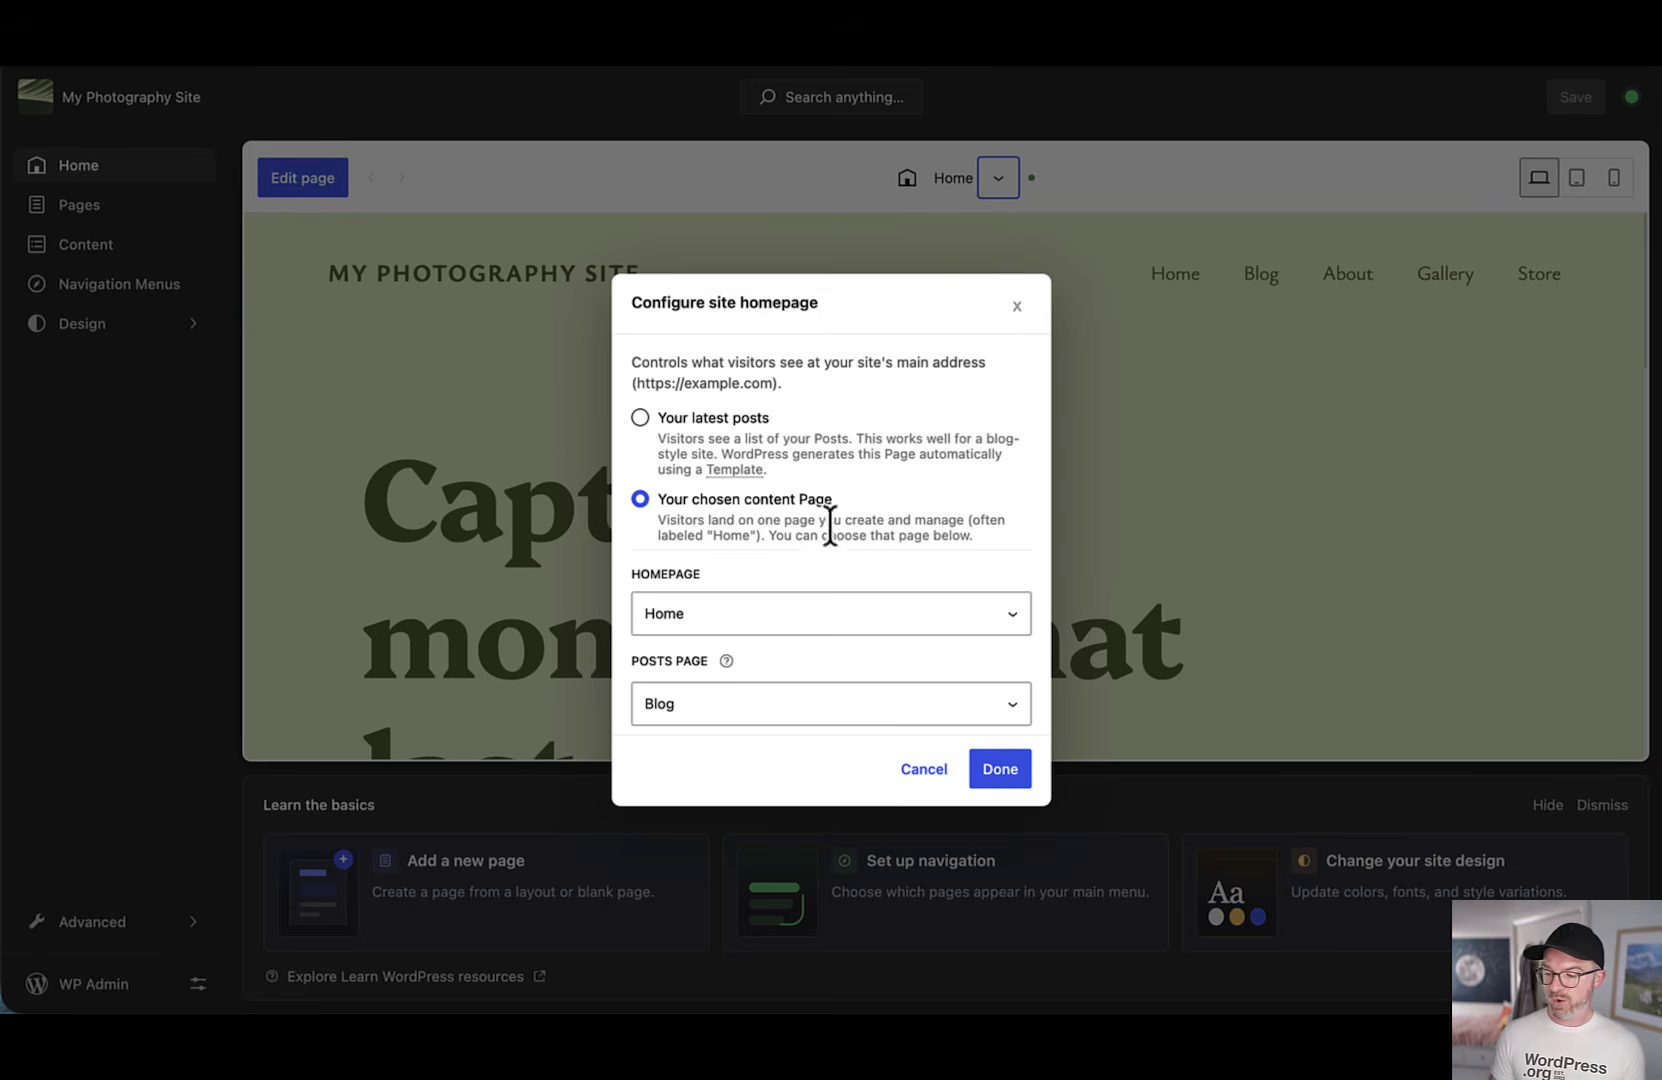
{"action": "left_click", "coordinate": [641, 419]}
{"action": "left_click", "coordinate": [1022, 688]}
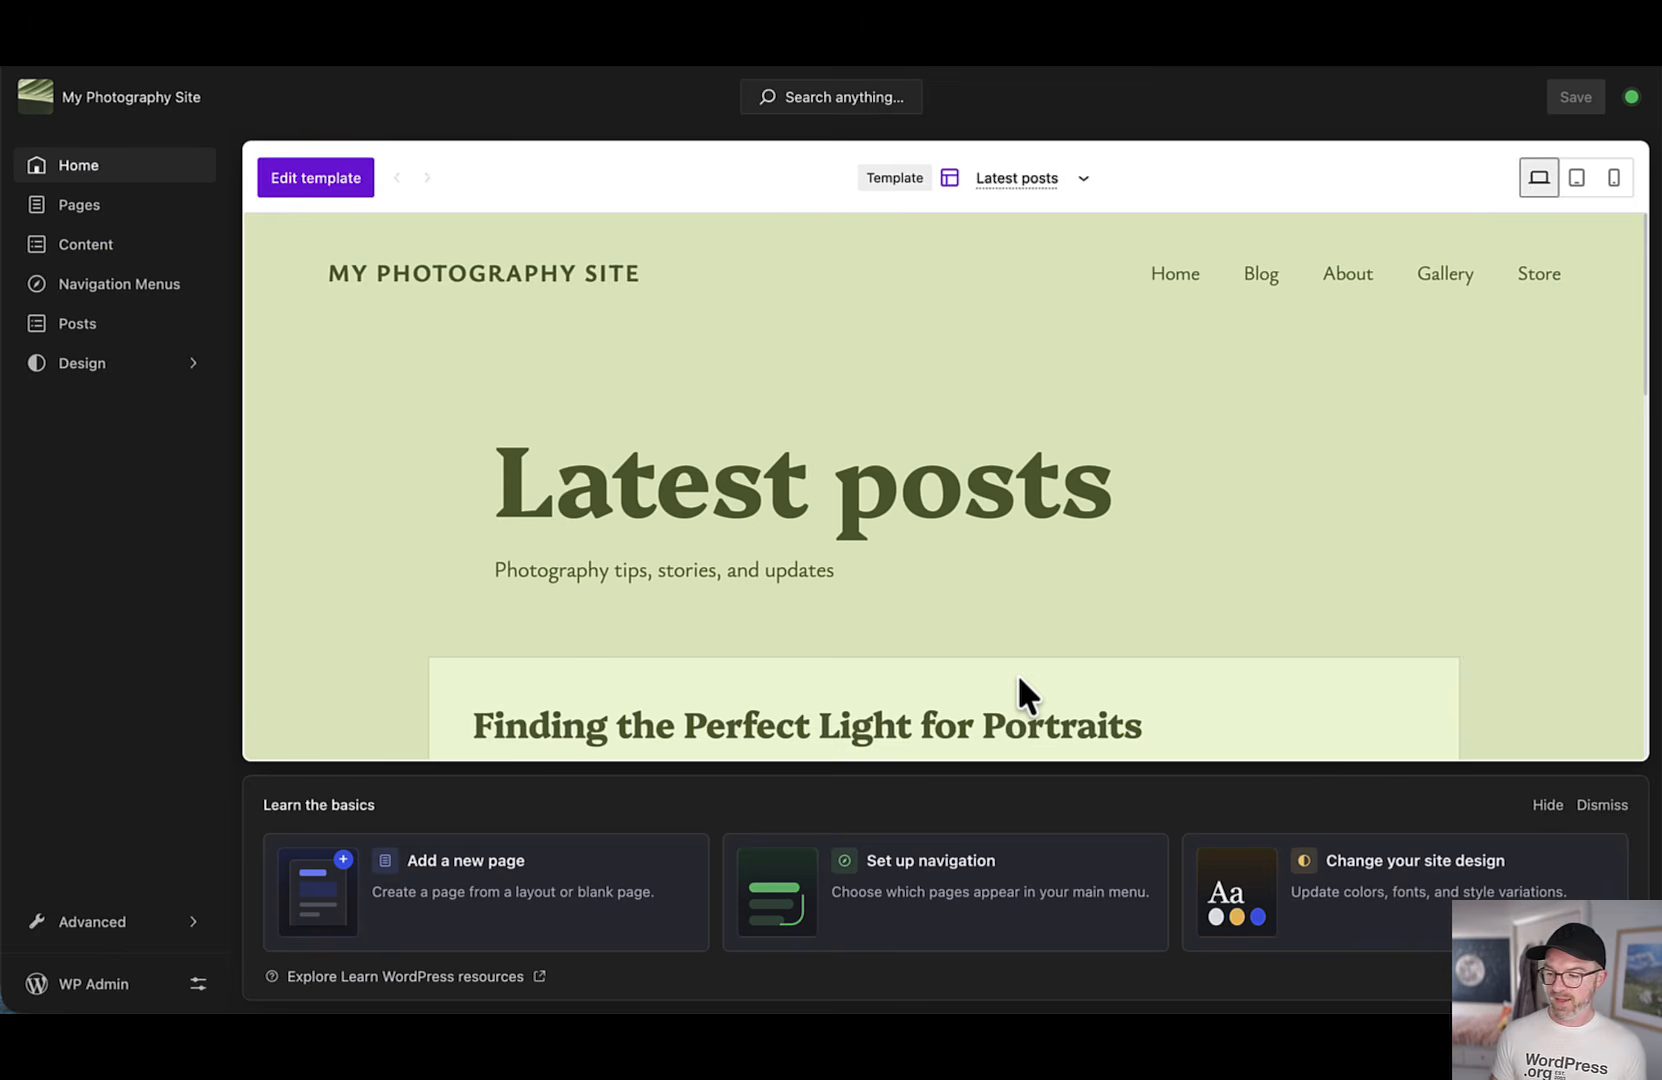
Step: Check the Pages list, and set the homepage to a chosen content page with Home as homepage and Blog as posts page
{"action": "left_click", "coordinate": [80, 206]}
{"action": "left_click", "coordinate": [84, 170]}
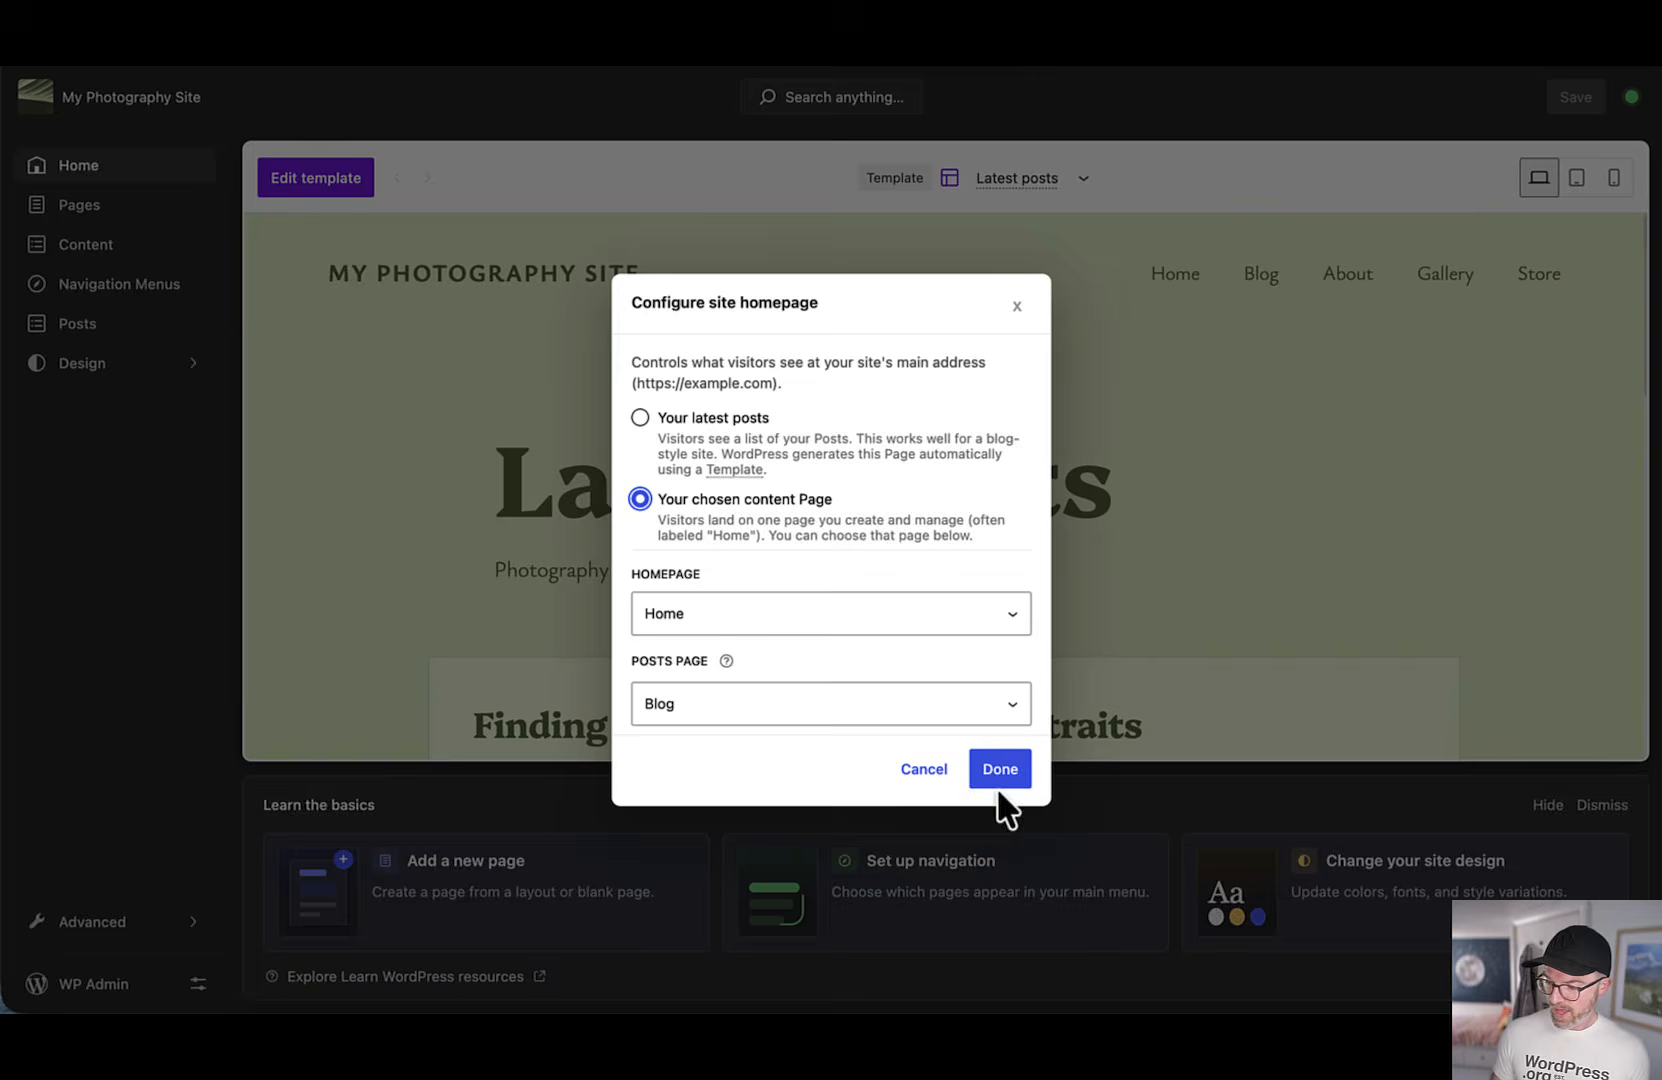
{"action": "left_click", "coordinate": [995, 770]}
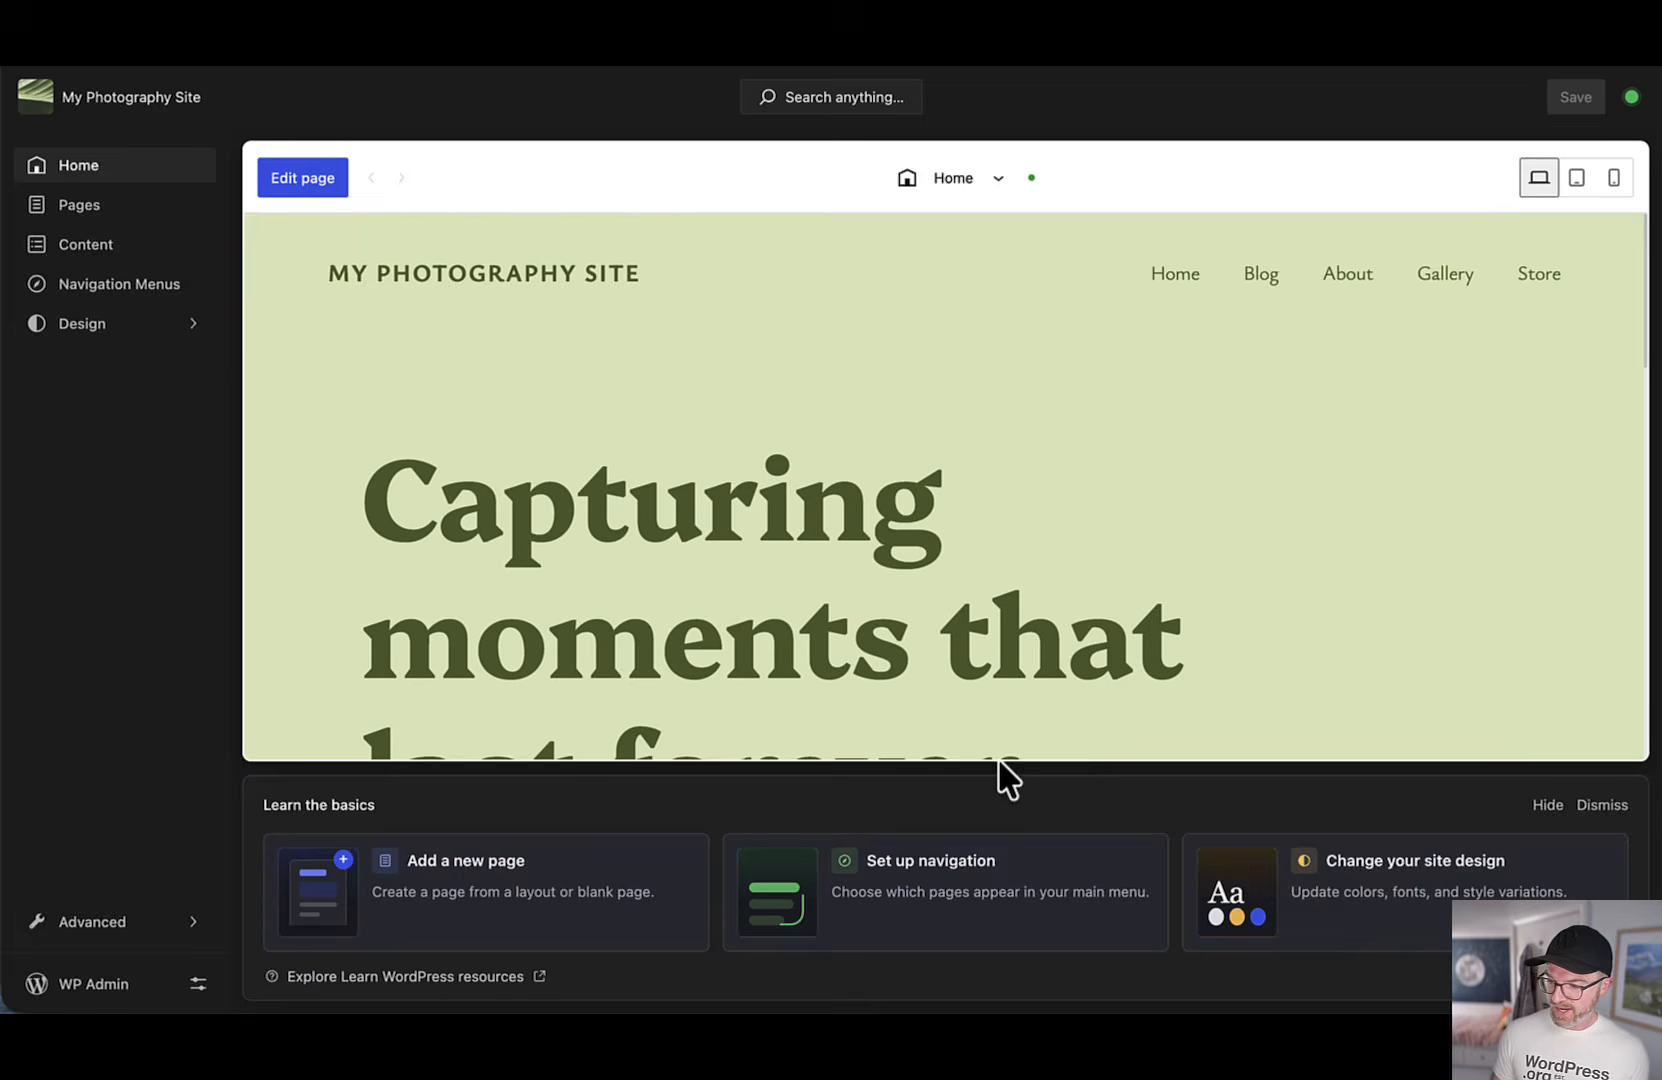
Step: Open the Pages list and look through all of the site's pages
{"action": "left_click", "coordinate": [172, 215]}
{"action": "scroll", "coordinate": [1205, 523], "scroll_direction": "down", "scroll_amount": 5}
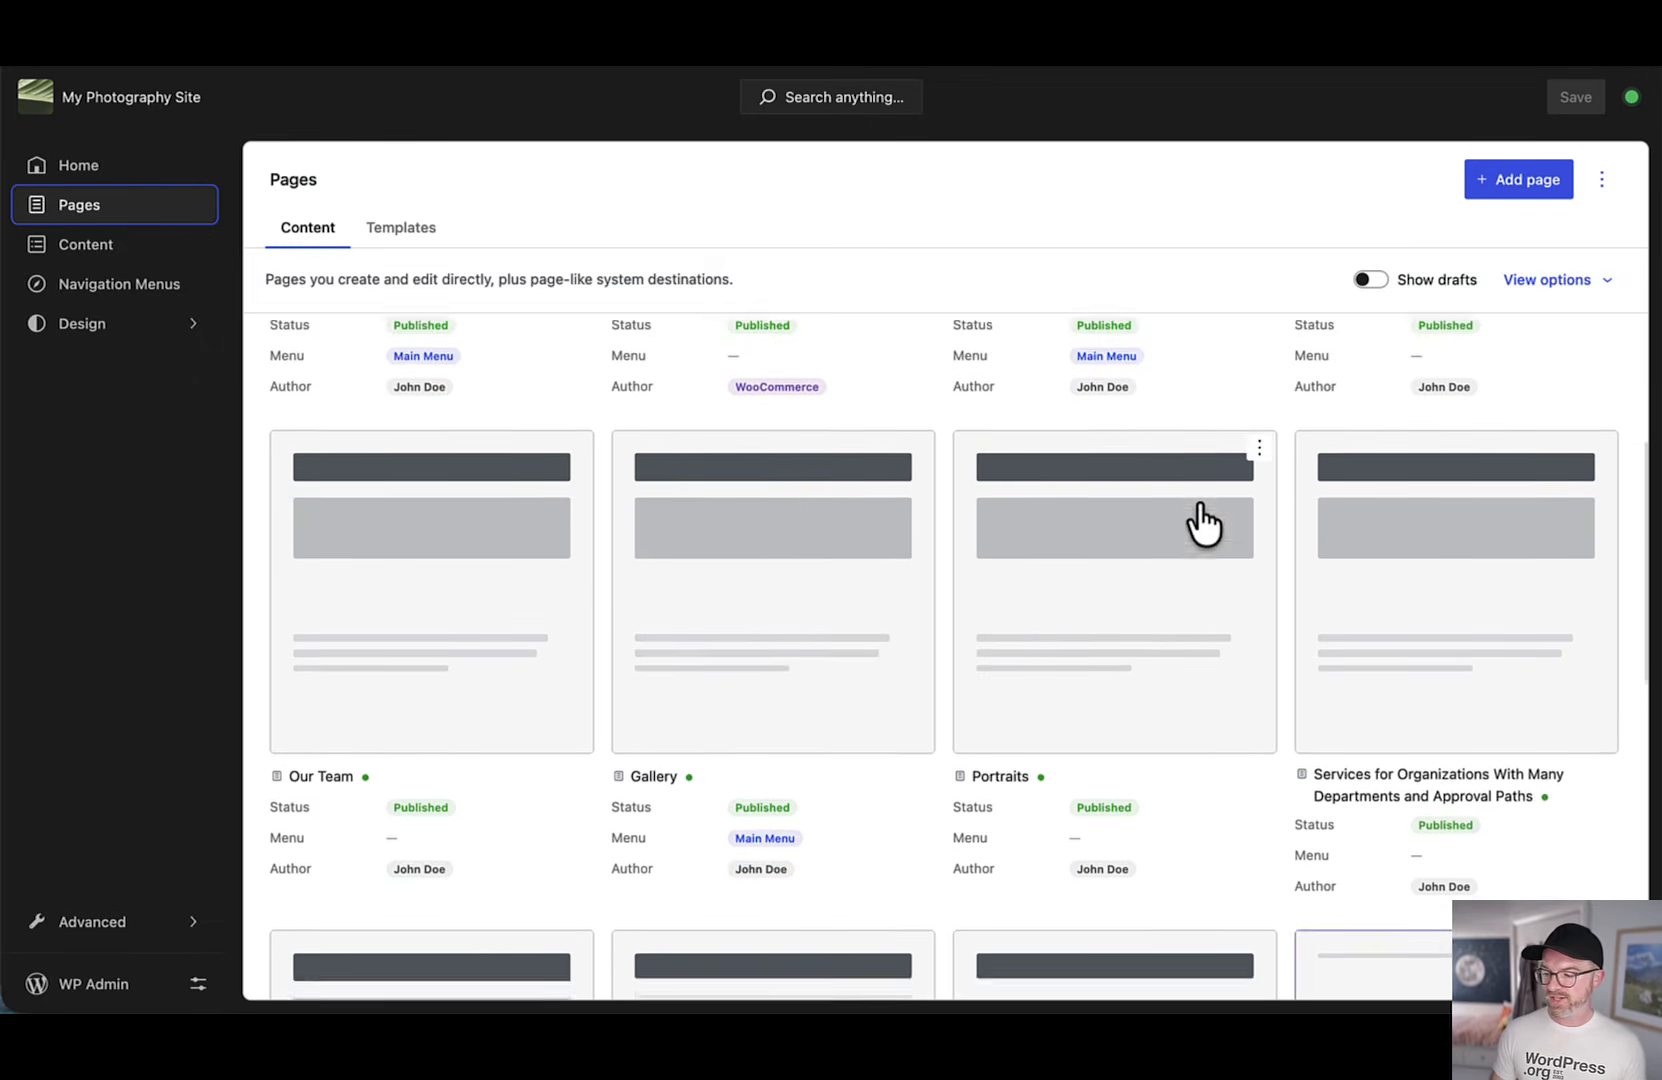
{"action": "scroll", "coordinate": [1205, 523], "scroll_direction": "down", "scroll_amount": 5}
{"action": "scroll", "coordinate": [1100, 490], "scroll_direction": "up", "scroll_amount": 15}
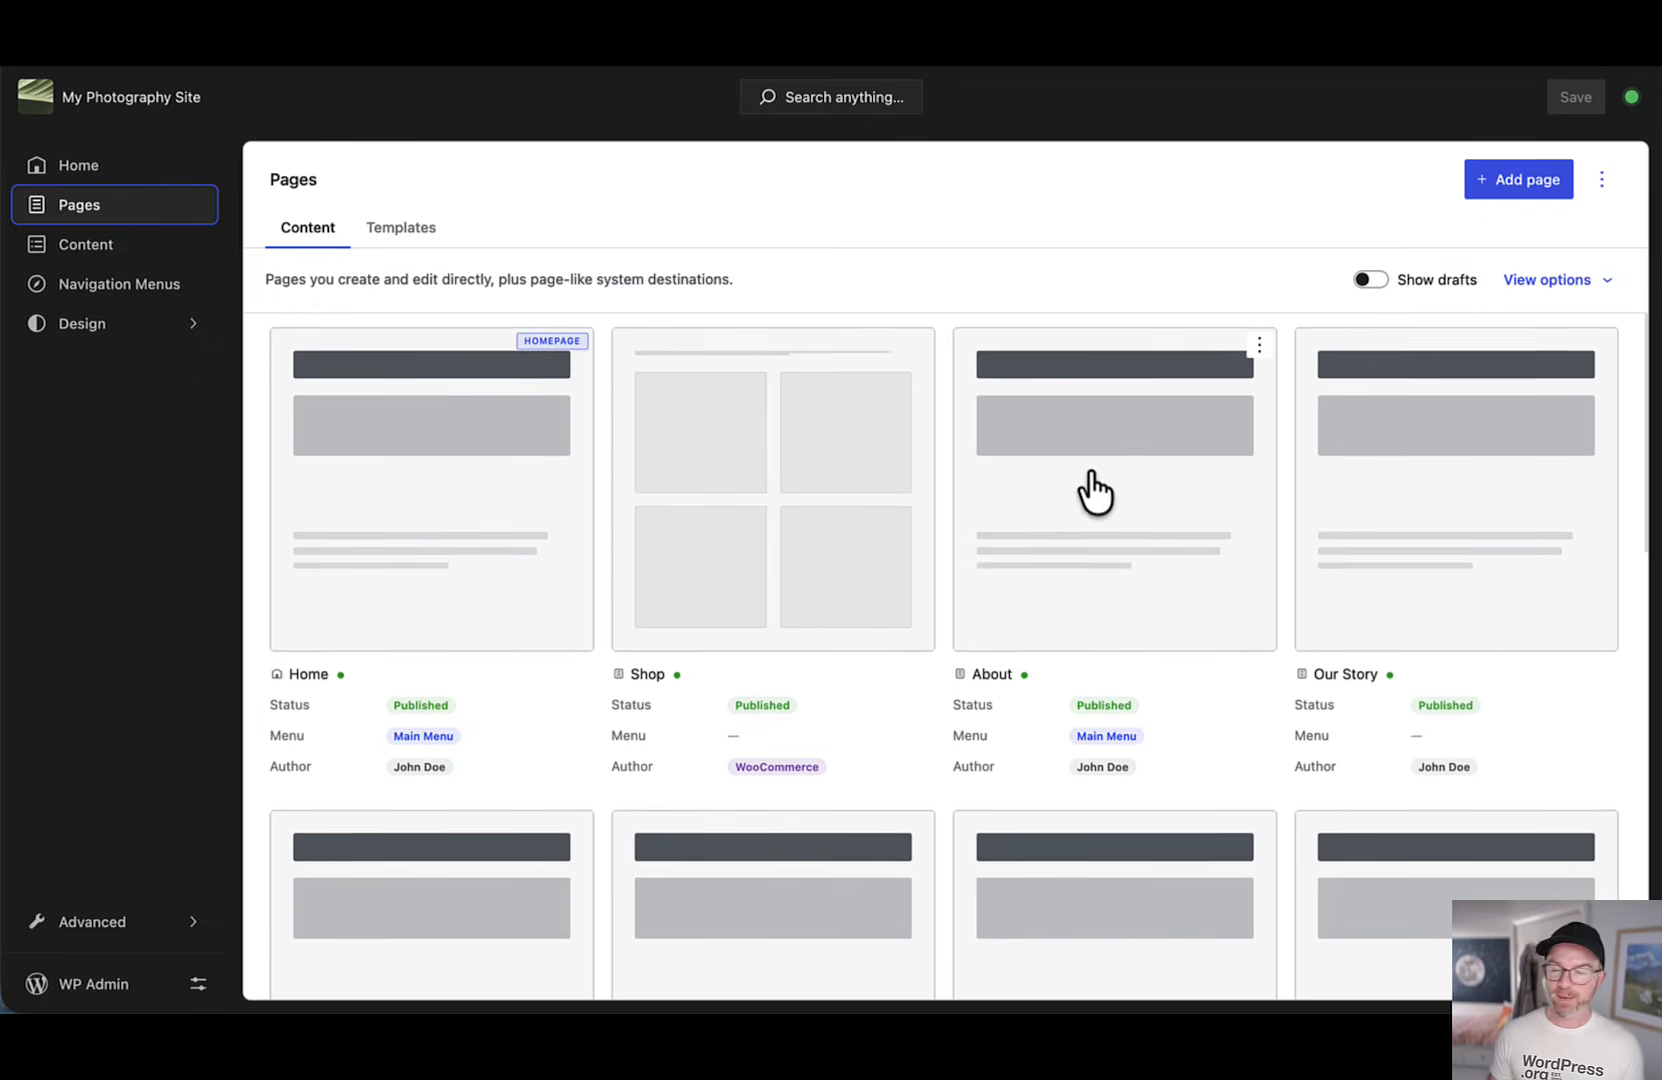
Step: Create an immediately published page titled Home from the Business homepage layout and open it for editing
{"action": "left_click", "coordinate": [1503, 180]}
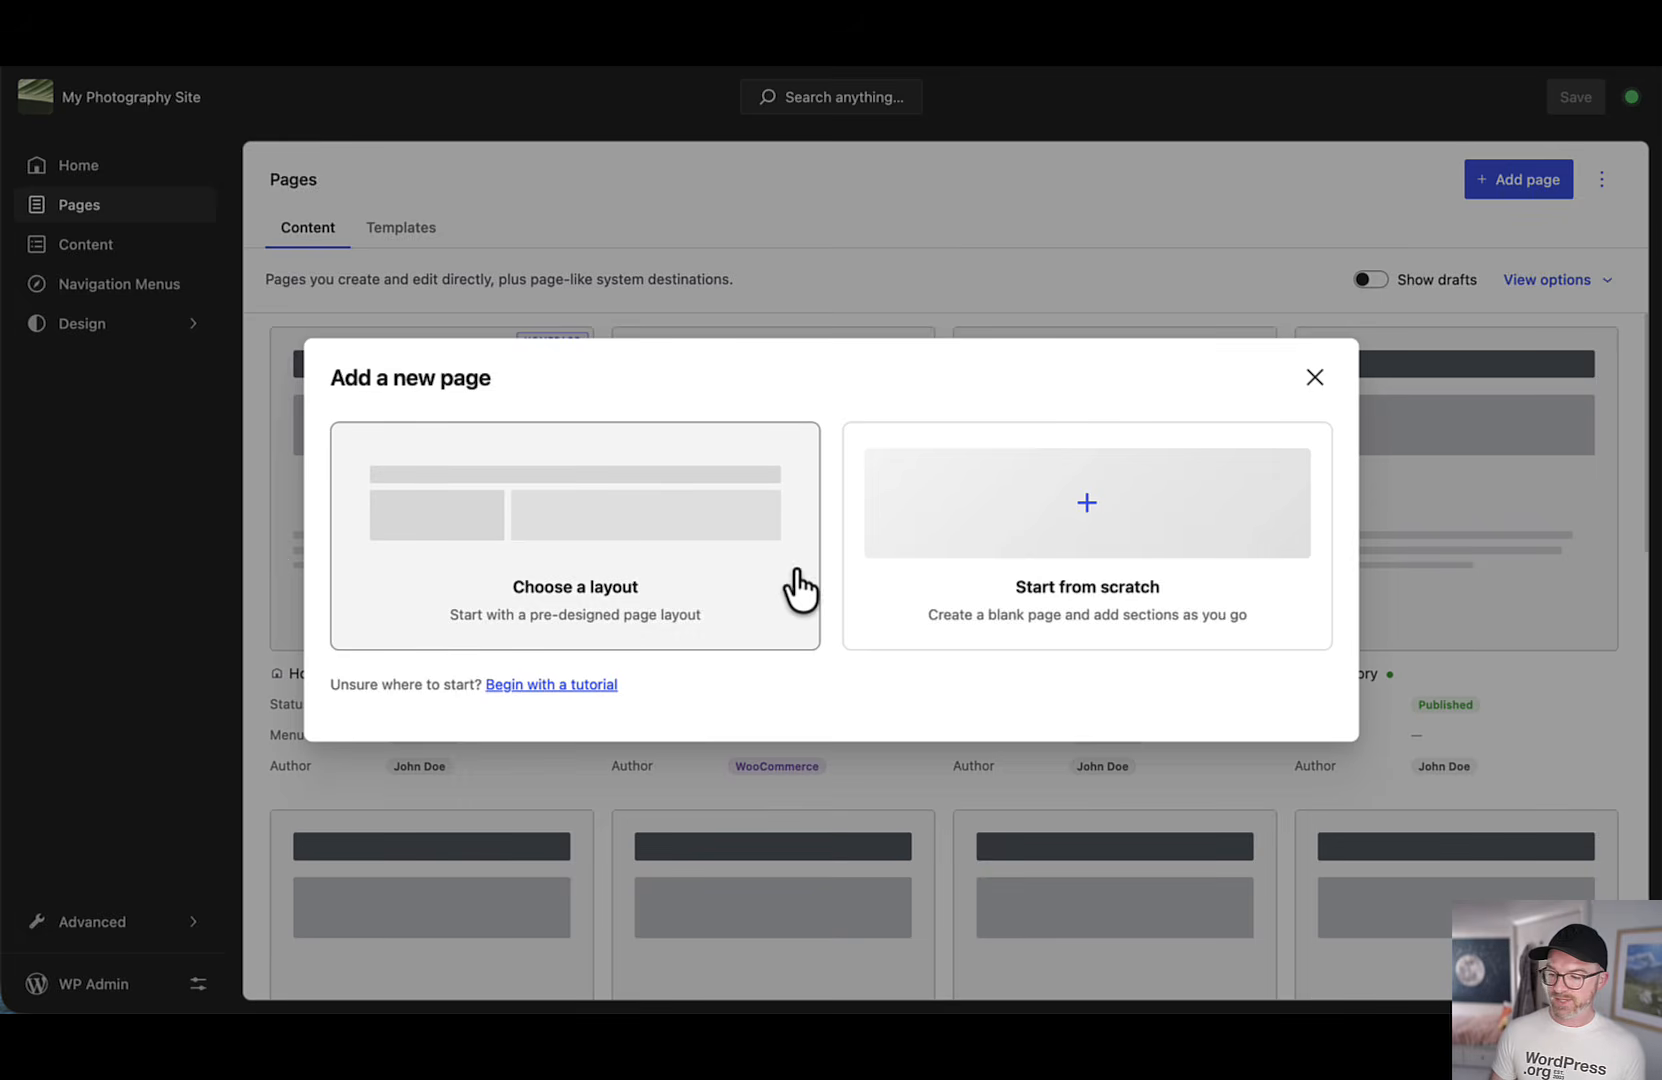
{"action": "left_click", "coordinate": [645, 533]}
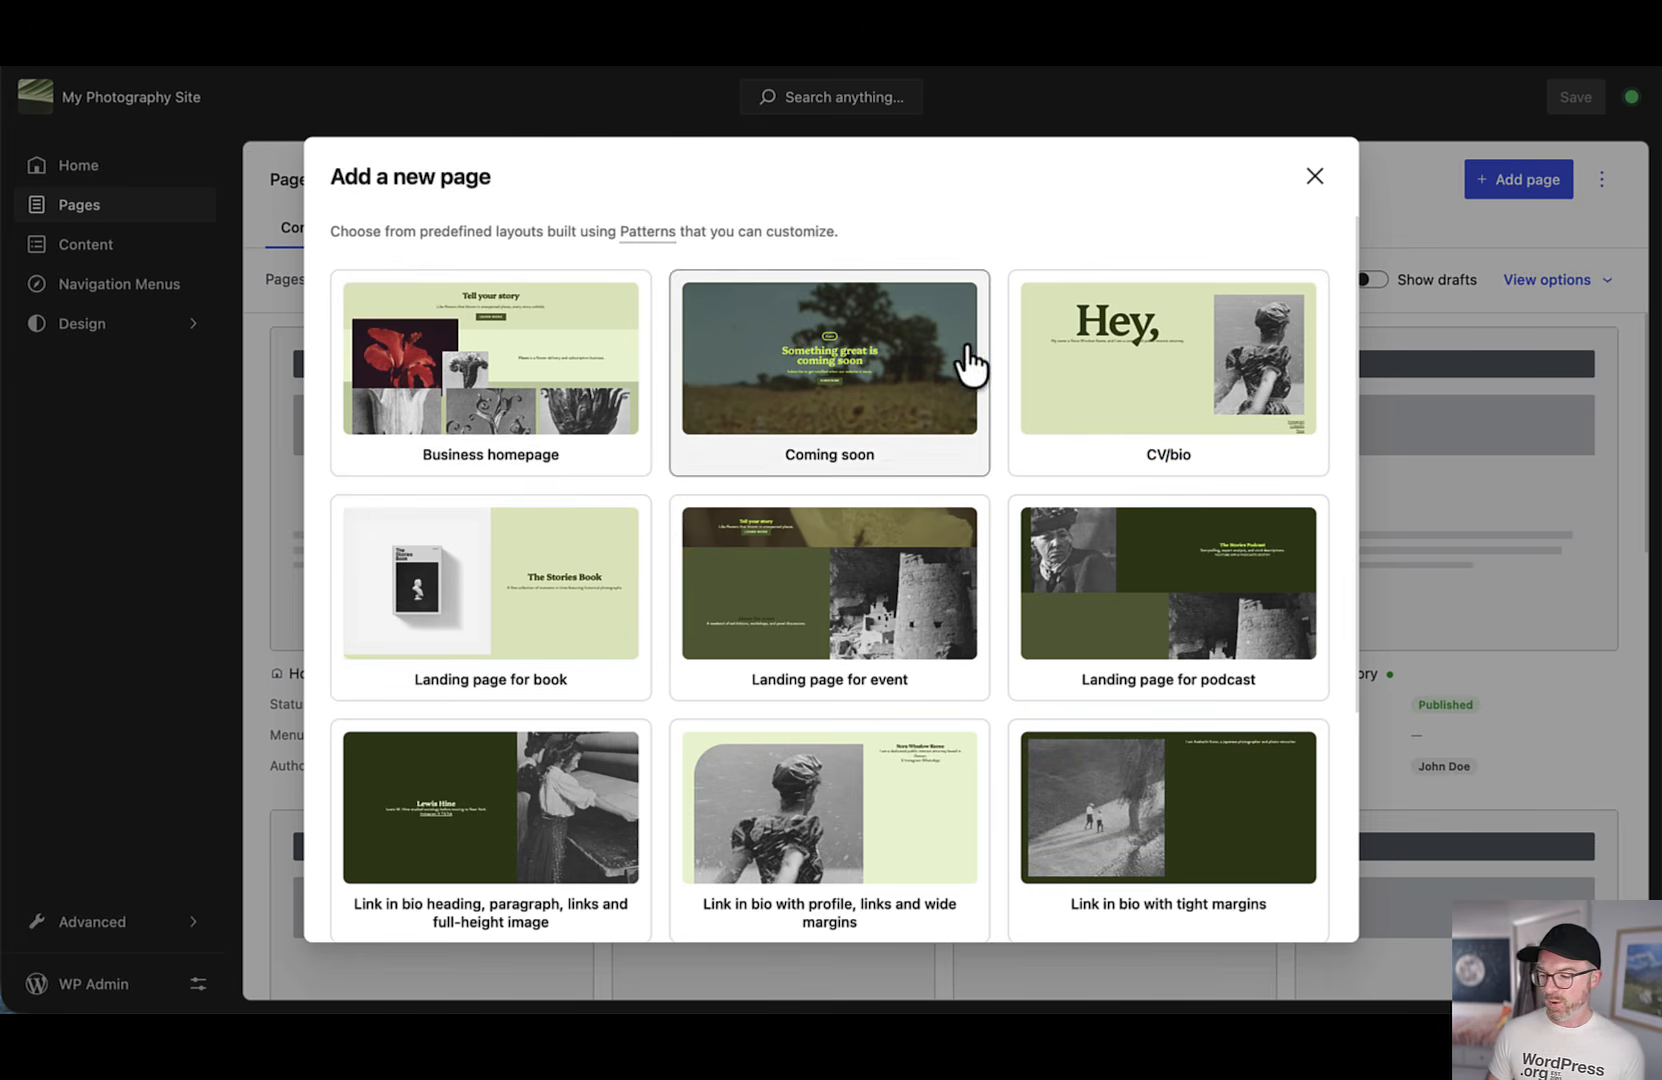
{"action": "scroll", "coordinate": [990, 635], "scroll_direction": "down", "scroll_amount": 5}
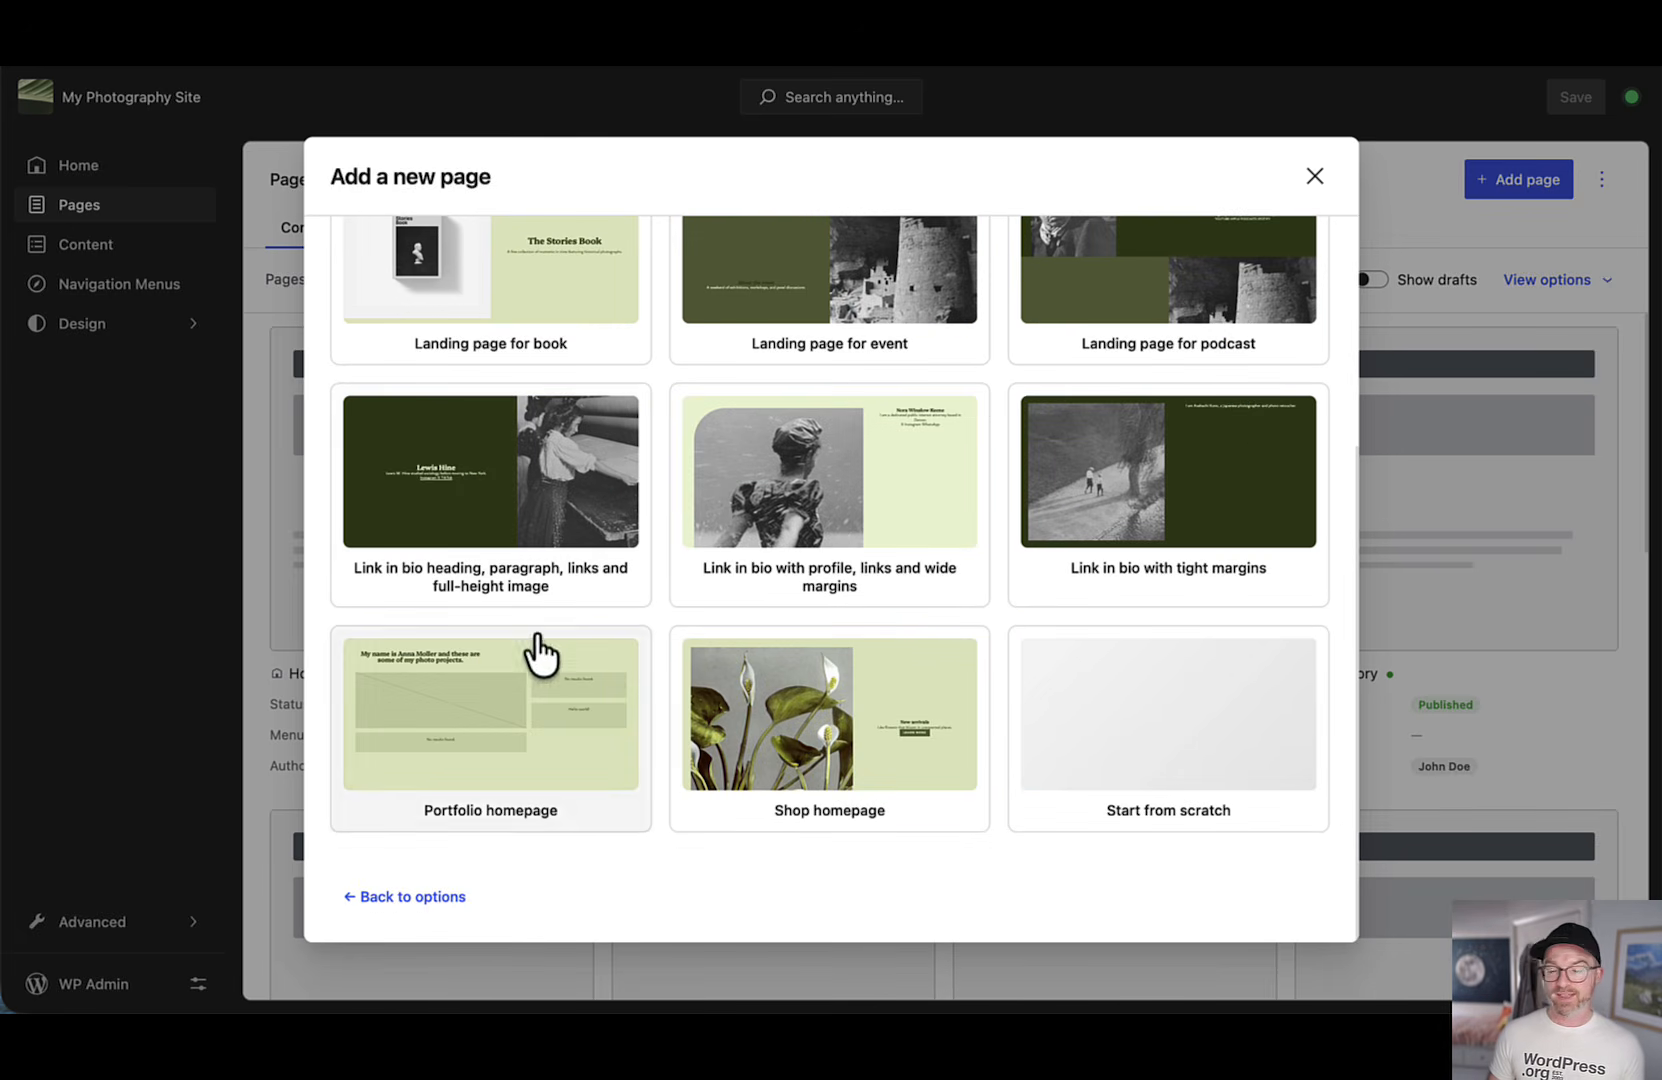
{"action": "scroll", "coordinate": [795, 648], "scroll_direction": "up", "scroll_amount": 5}
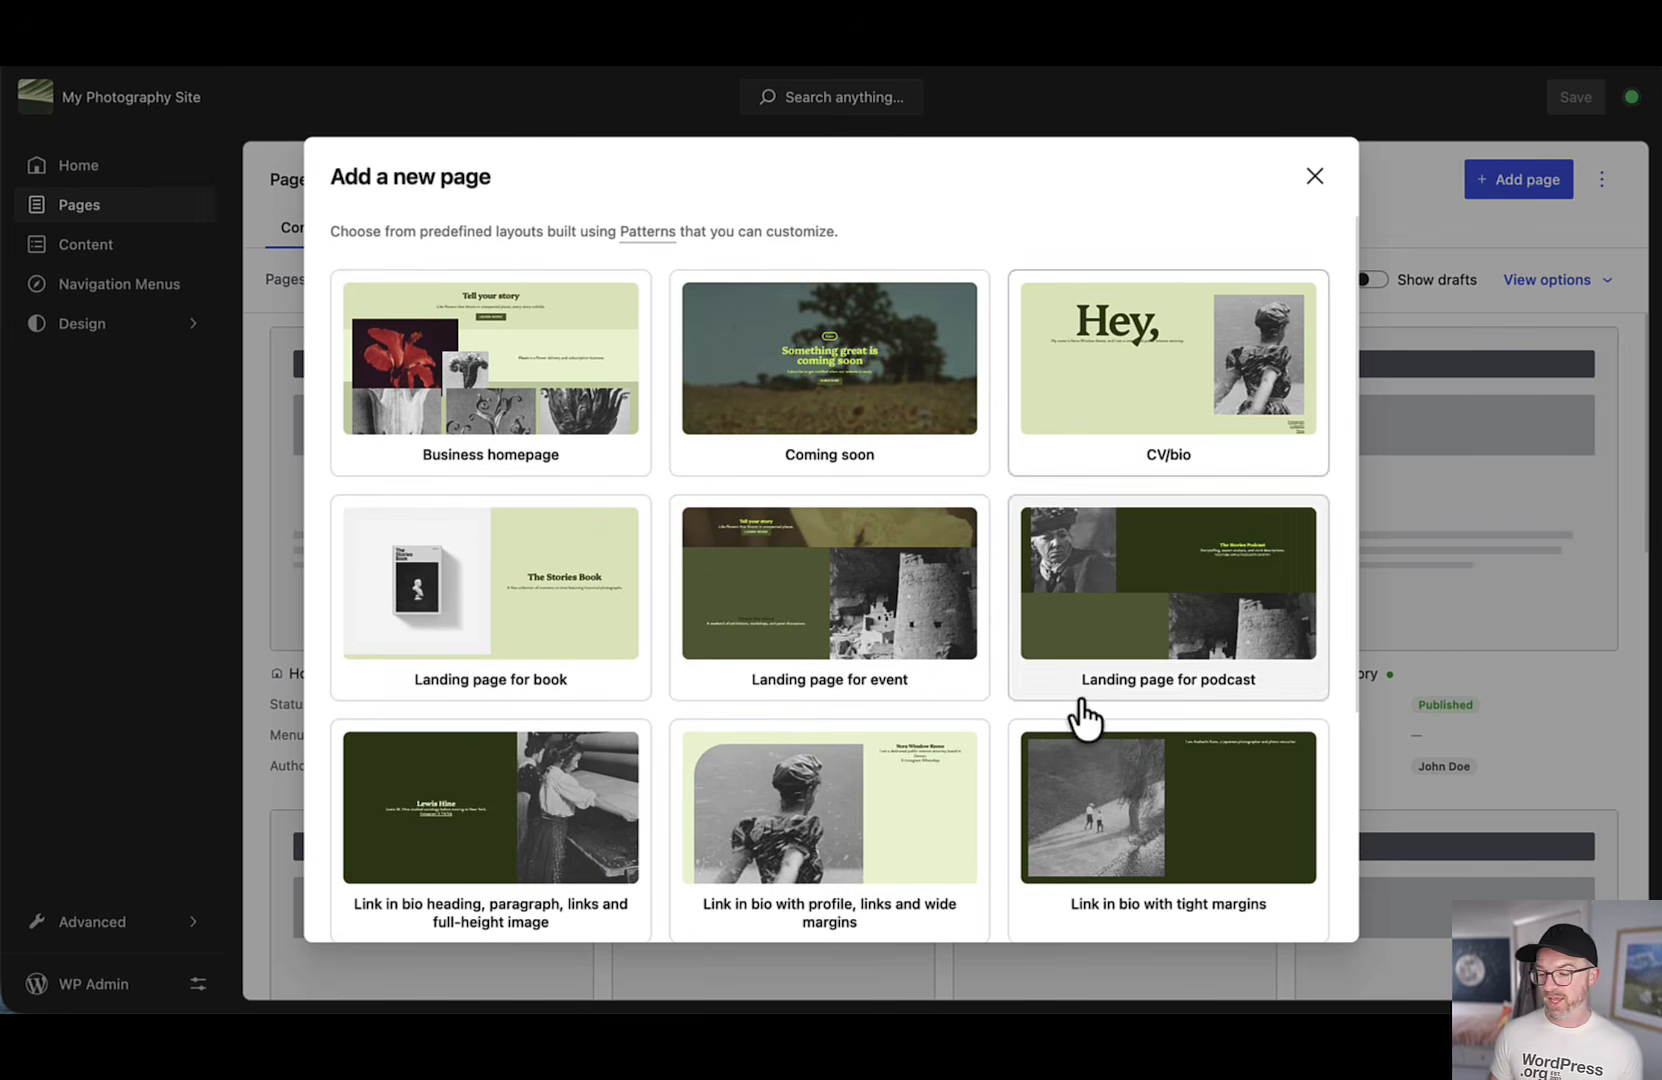
{"action": "scroll", "coordinate": [1083, 735], "scroll_direction": "down", "scroll_amount": 1}
{"action": "scroll", "coordinate": [748, 618], "scroll_direction": "up", "scroll_amount": 1}
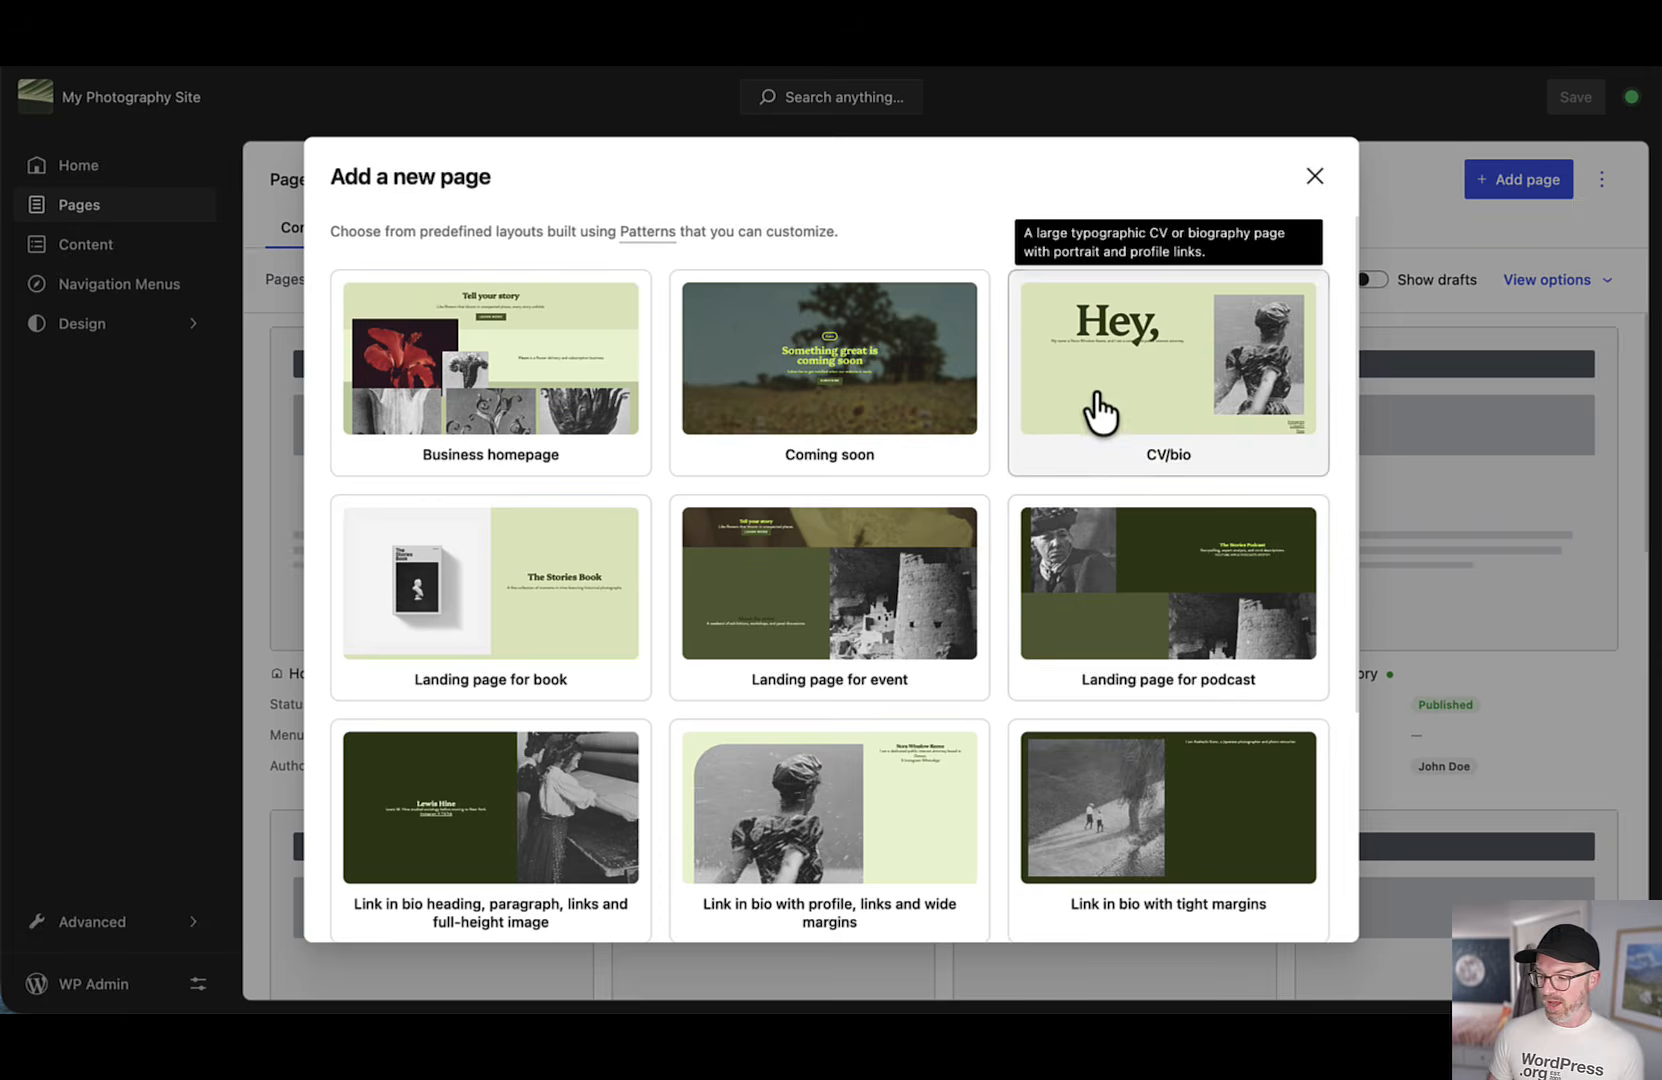
{"action": "left_click", "coordinate": [536, 370]}
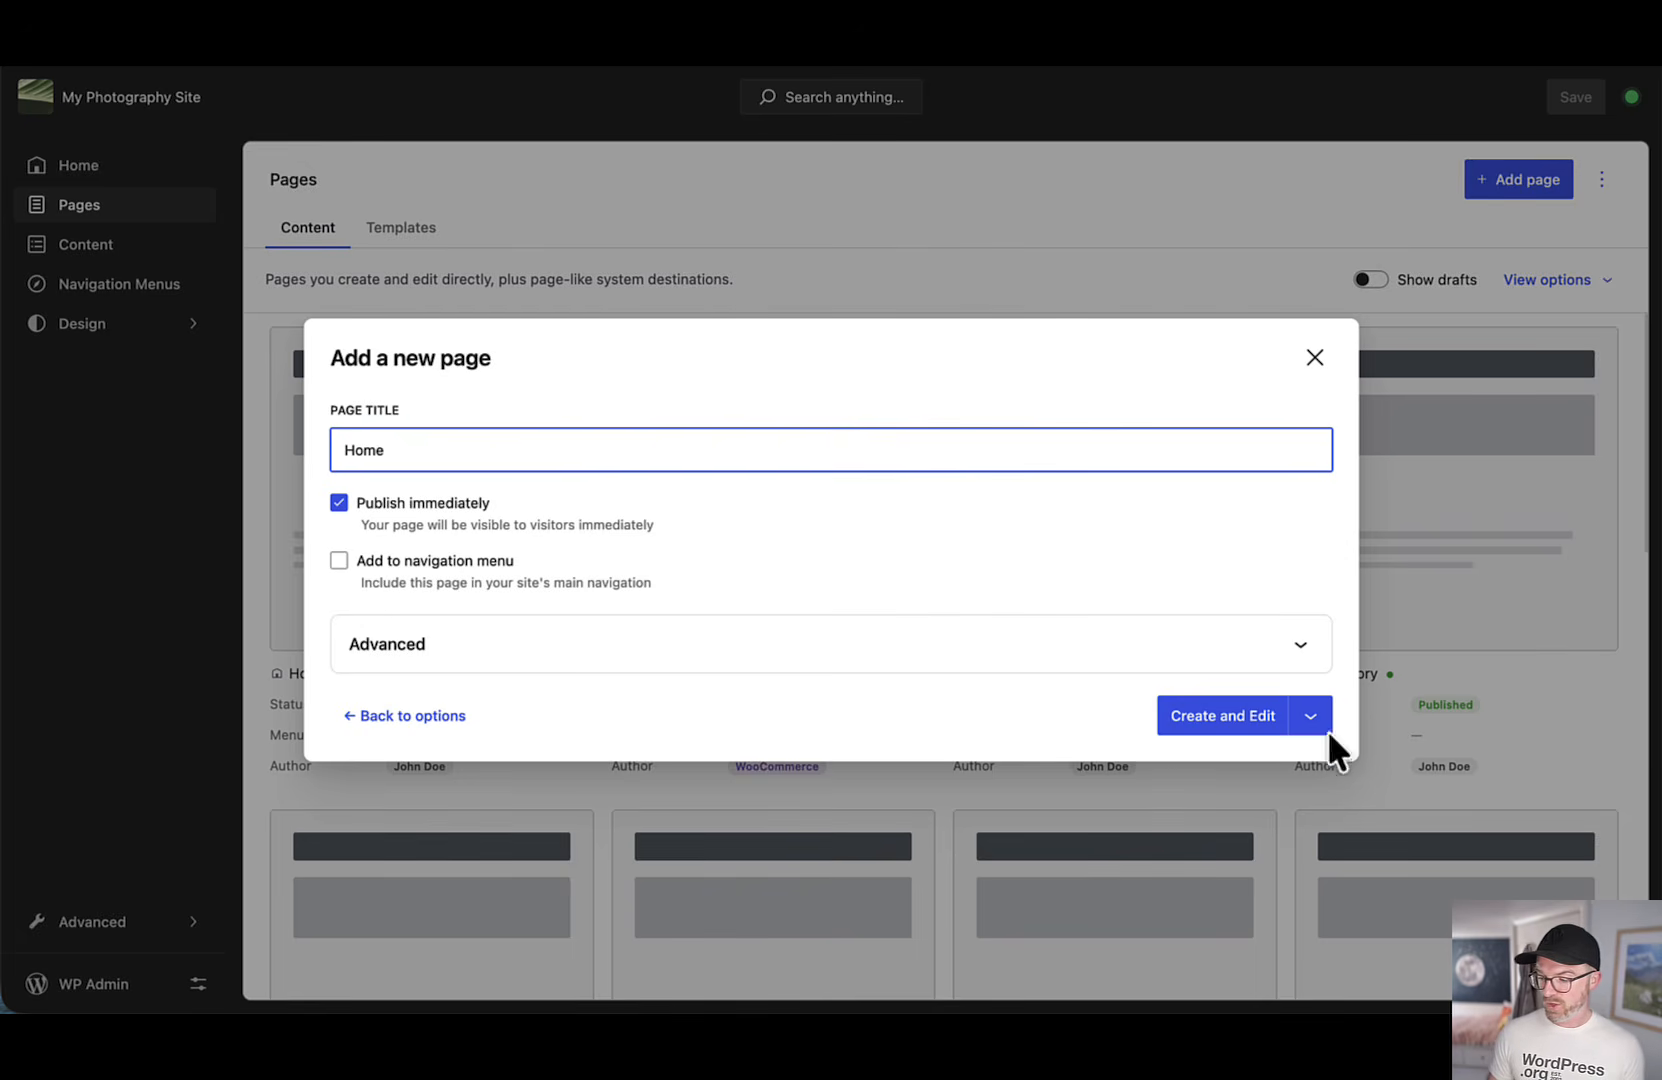
{"action": "left_click", "coordinate": [1243, 727]}
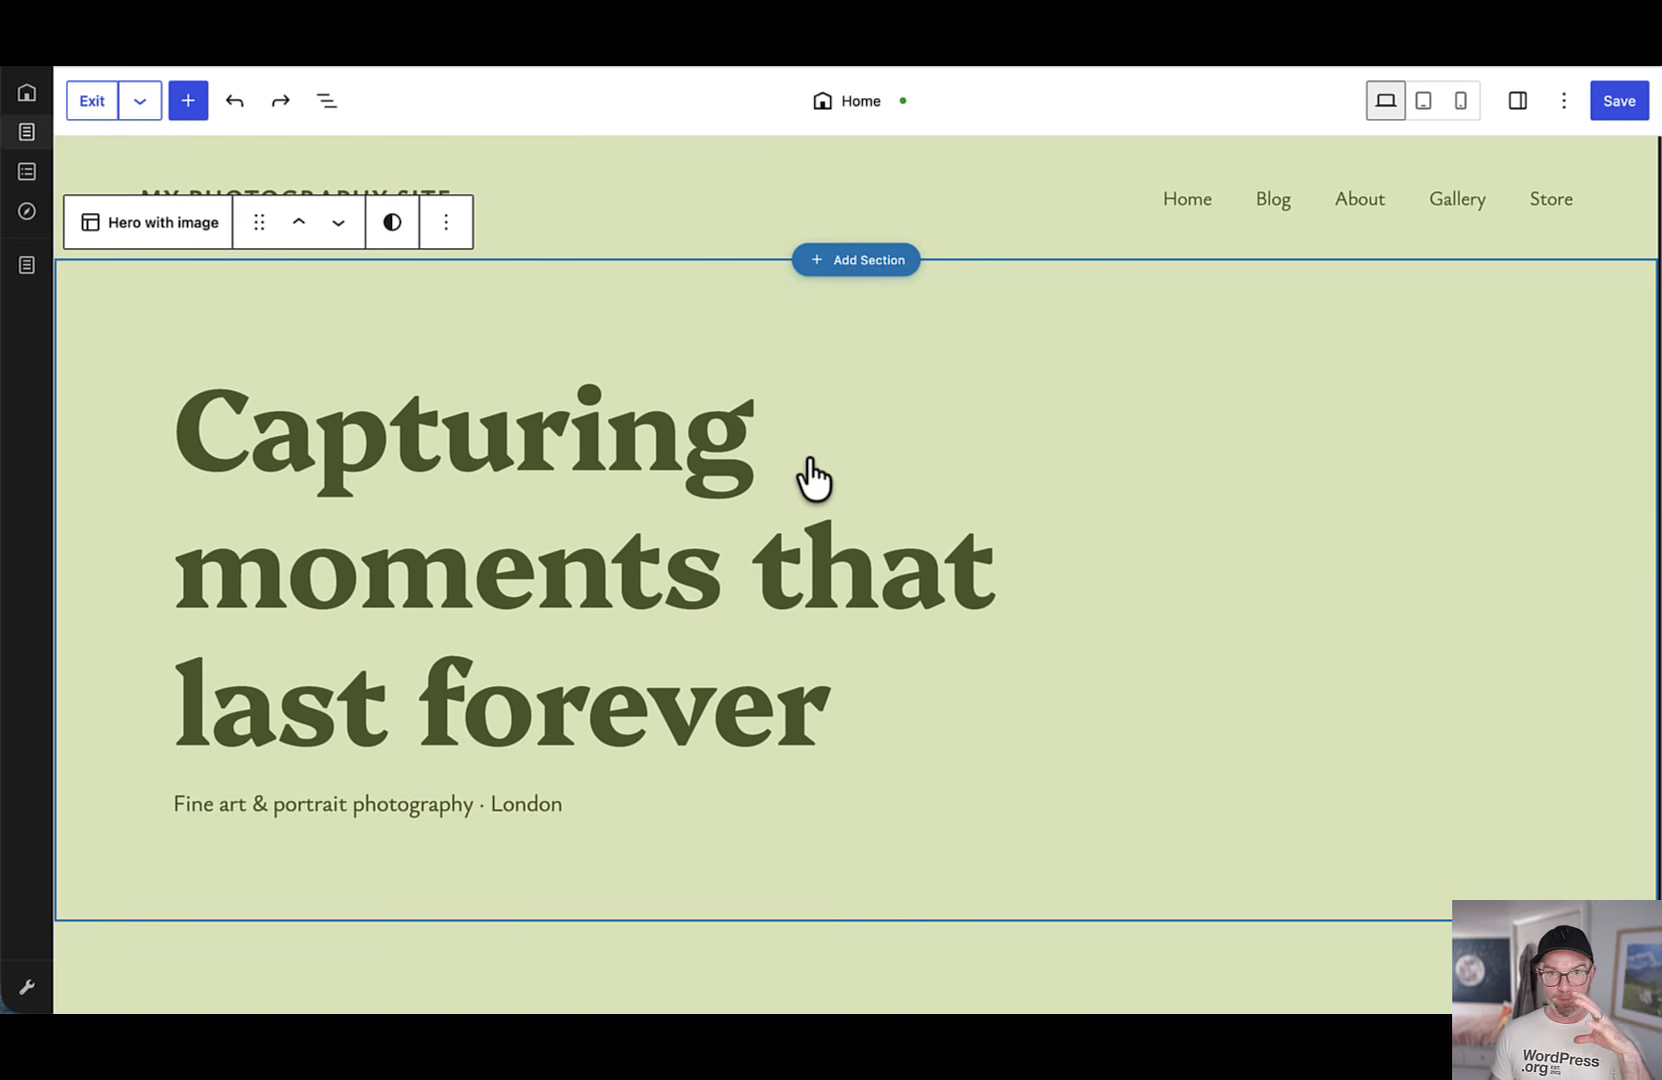
Step: Look over the sections of the Home page and exit its editor
{"action": "scroll", "coordinate": [816, 486], "scroll_direction": "down", "scroll_amount": 5}
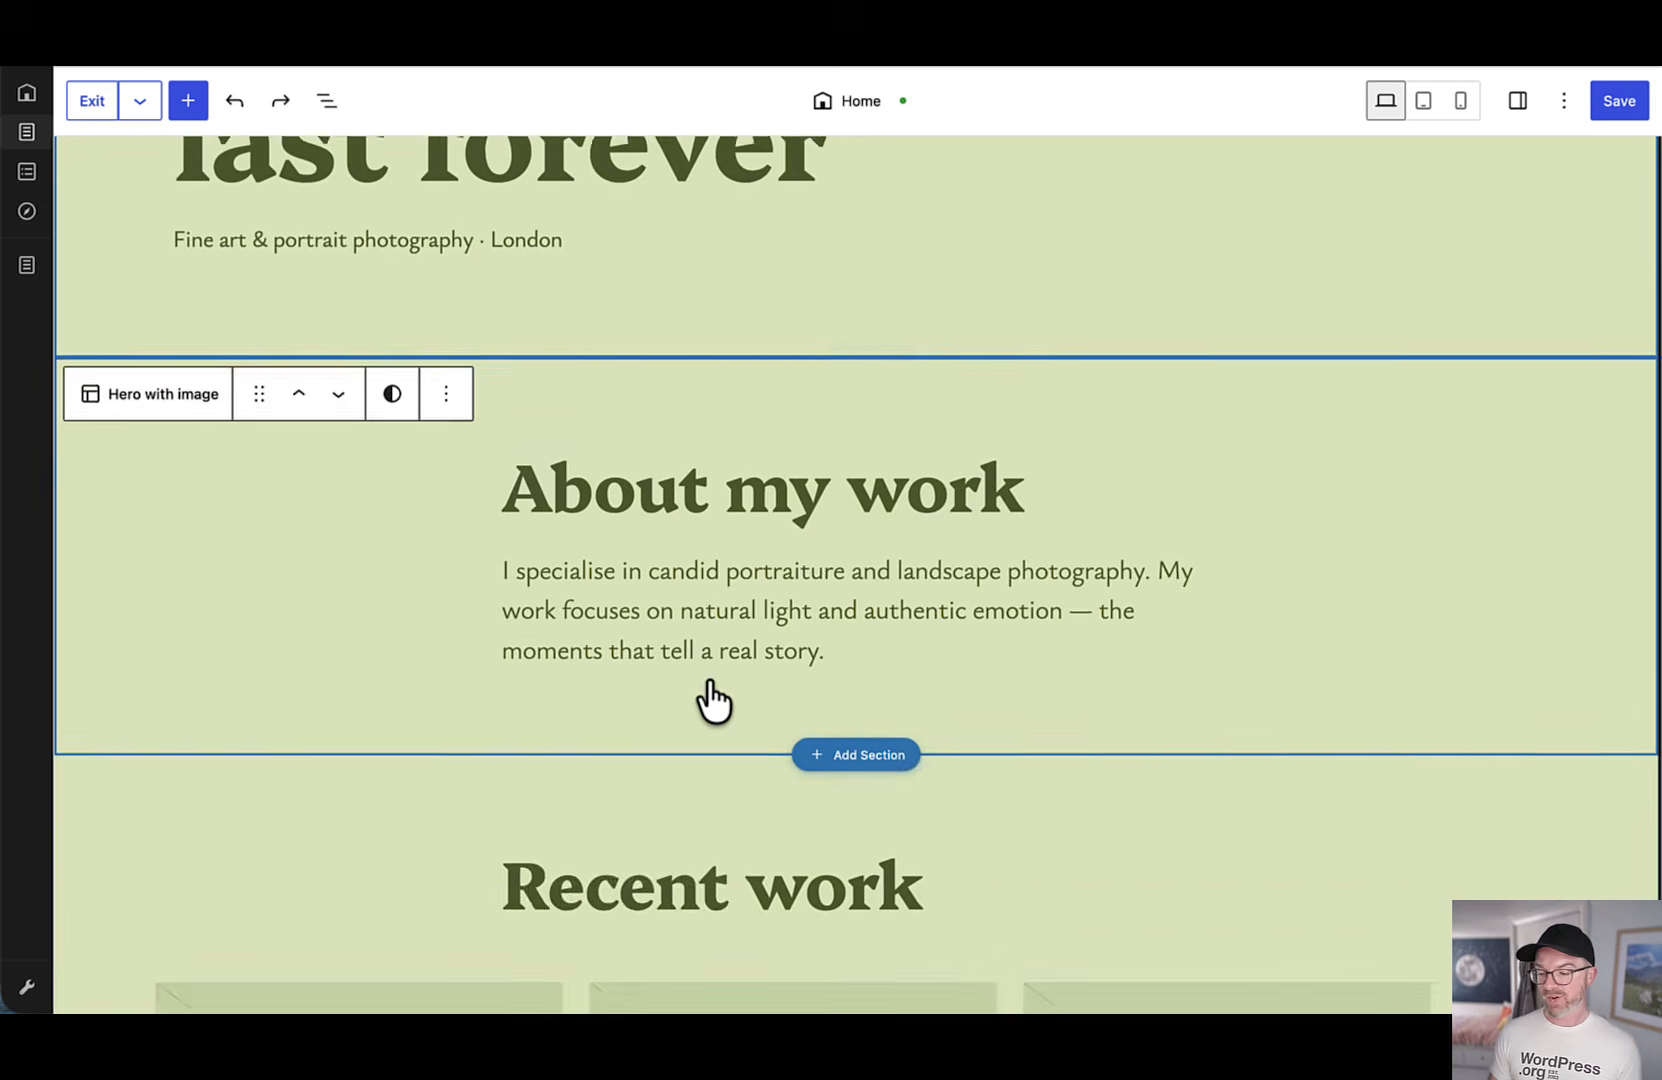
{"action": "scroll", "coordinate": [712, 698], "scroll_direction": "up", "scroll_amount": 6}
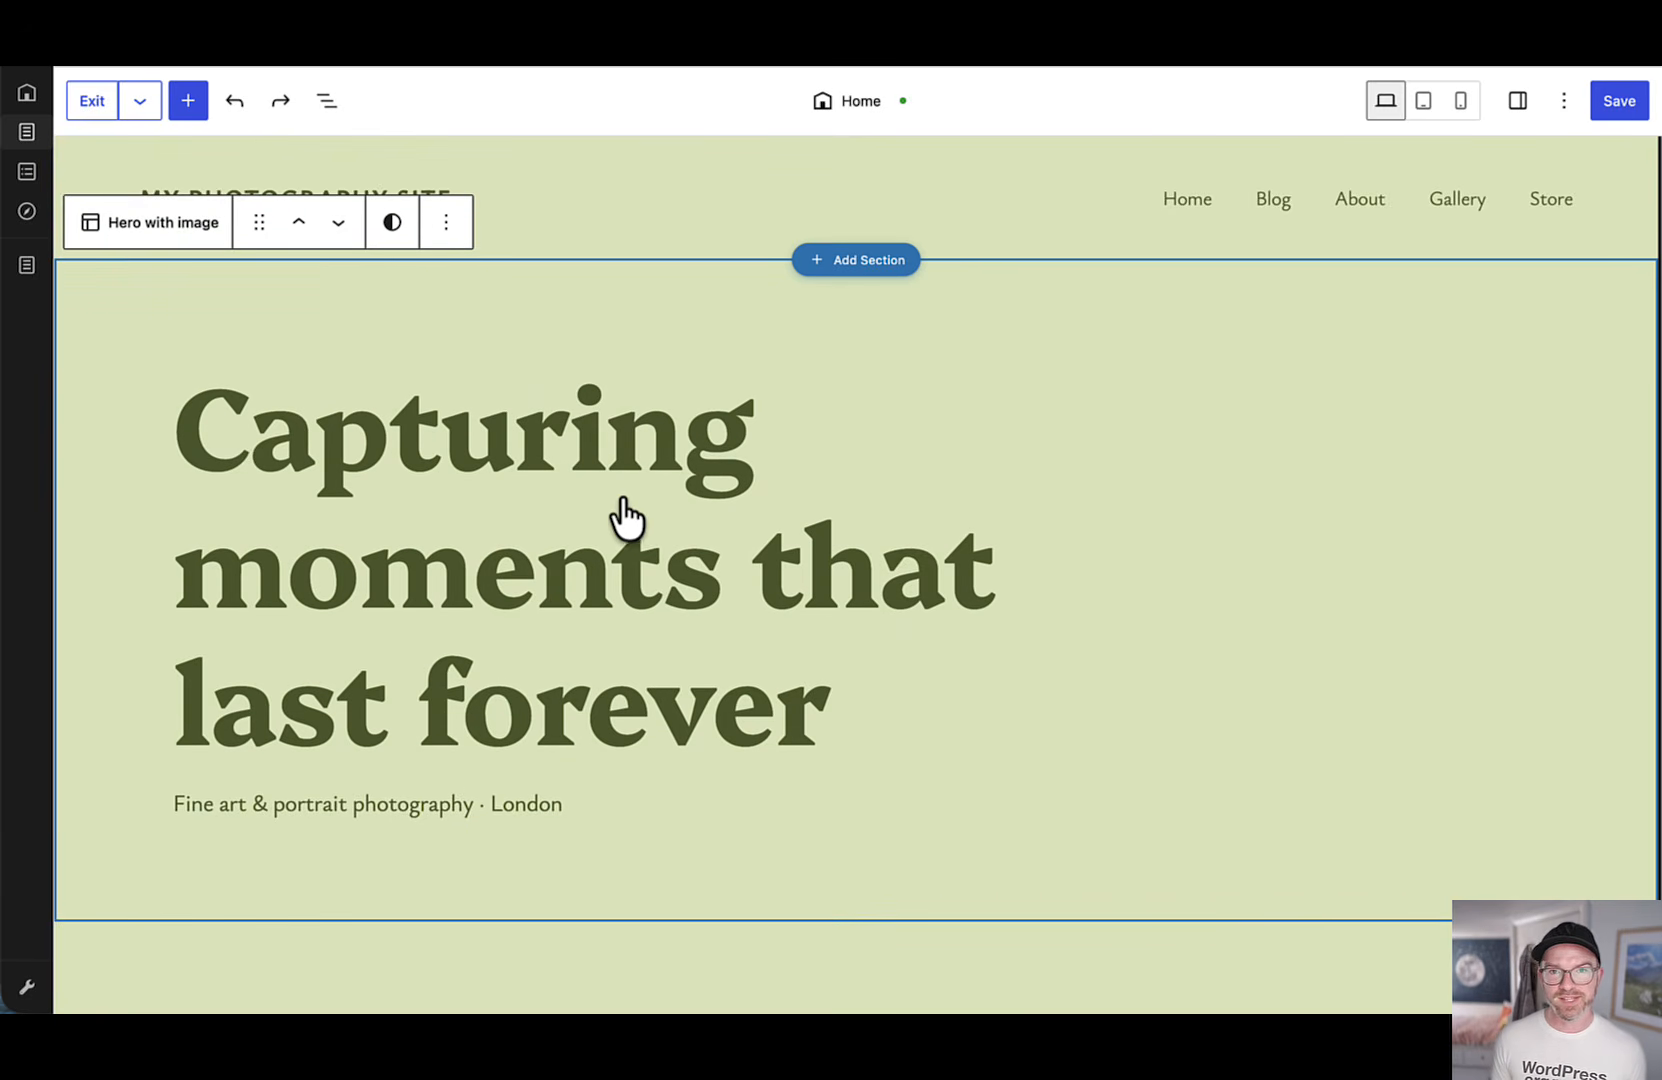
{"action": "left_click", "coordinate": [92, 101]}
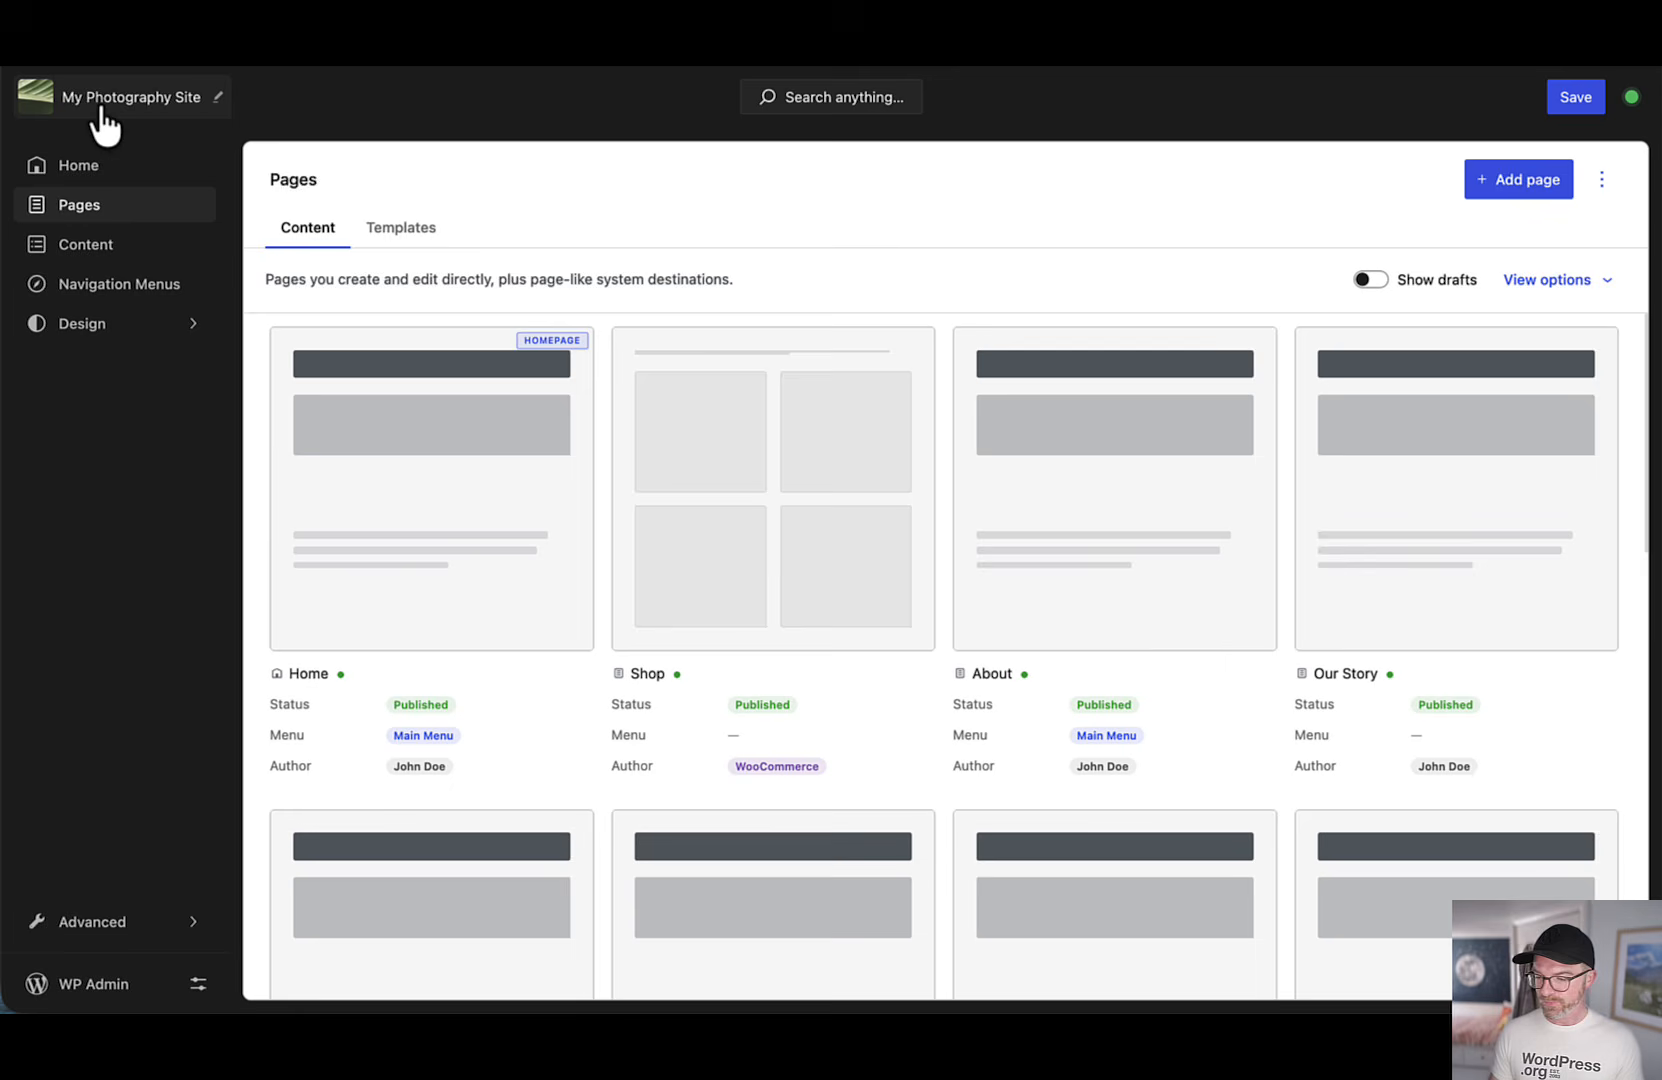
Step: Look through the Products, Events and Posts lists in the site's Content area
{"action": "left_click", "coordinate": [127, 246]}
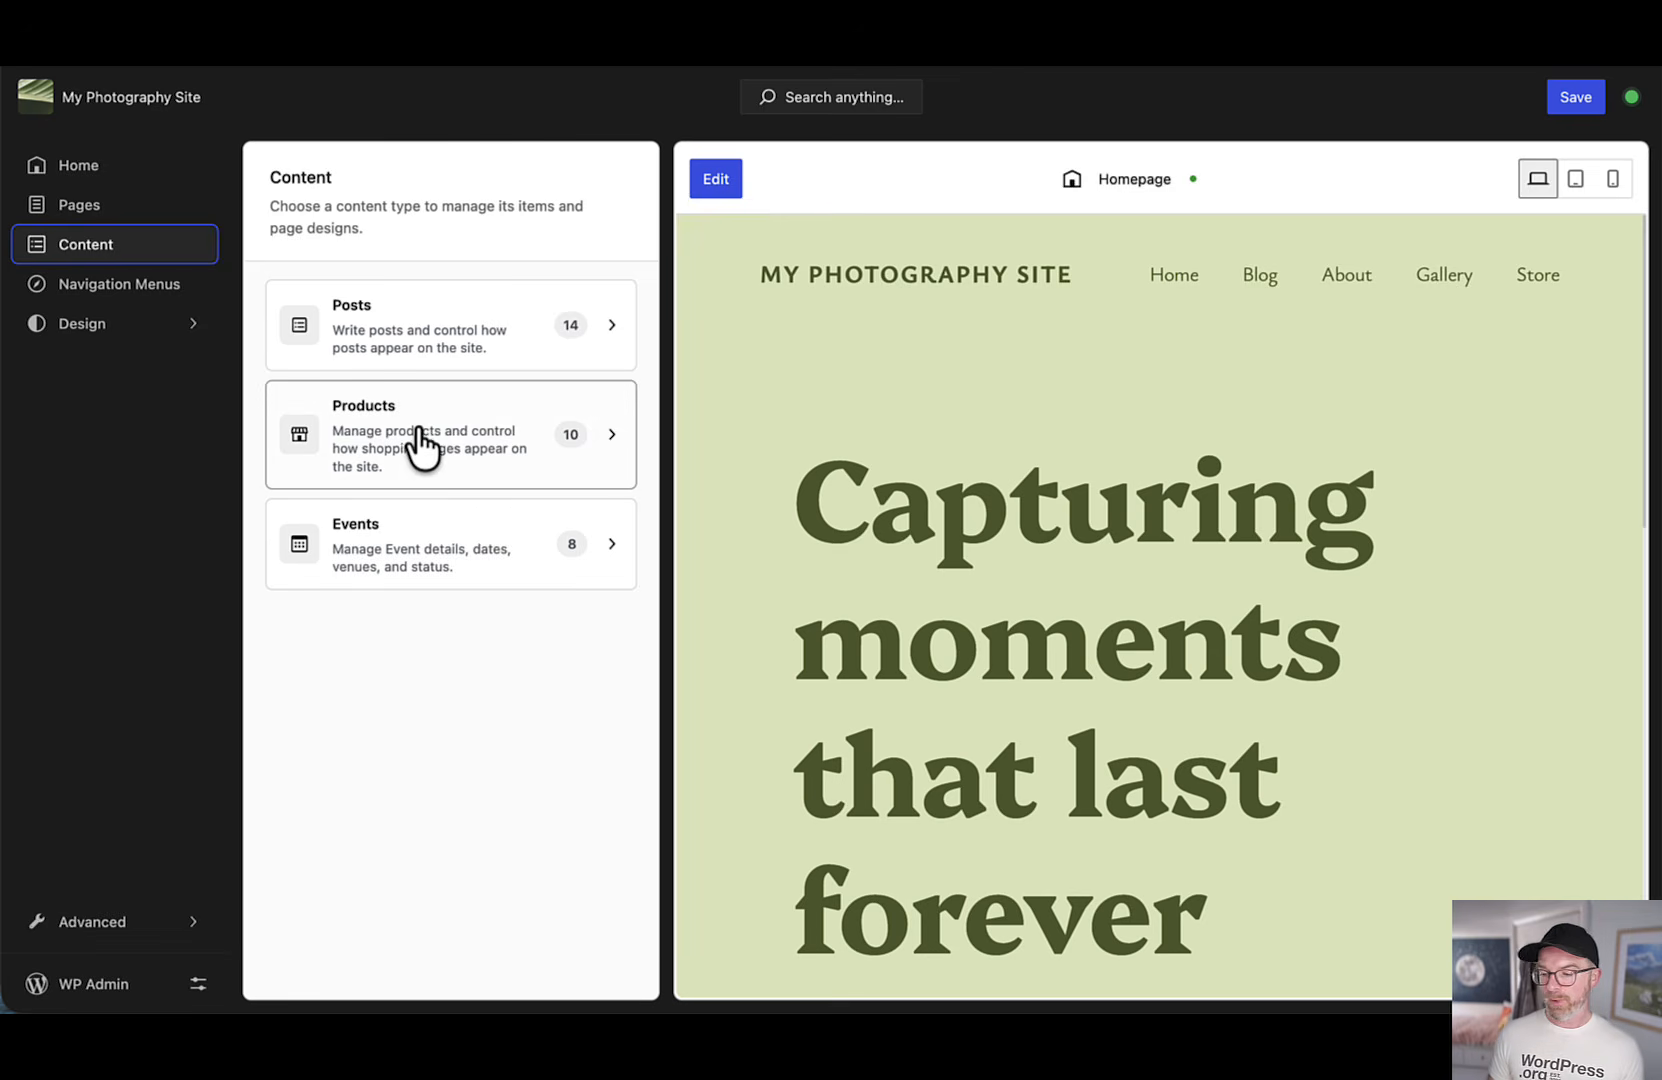
{"action": "left_click", "coordinate": [390, 430]}
{"action": "scroll", "coordinate": [490, 497], "scroll_direction": "down", "scroll_amount": 3}
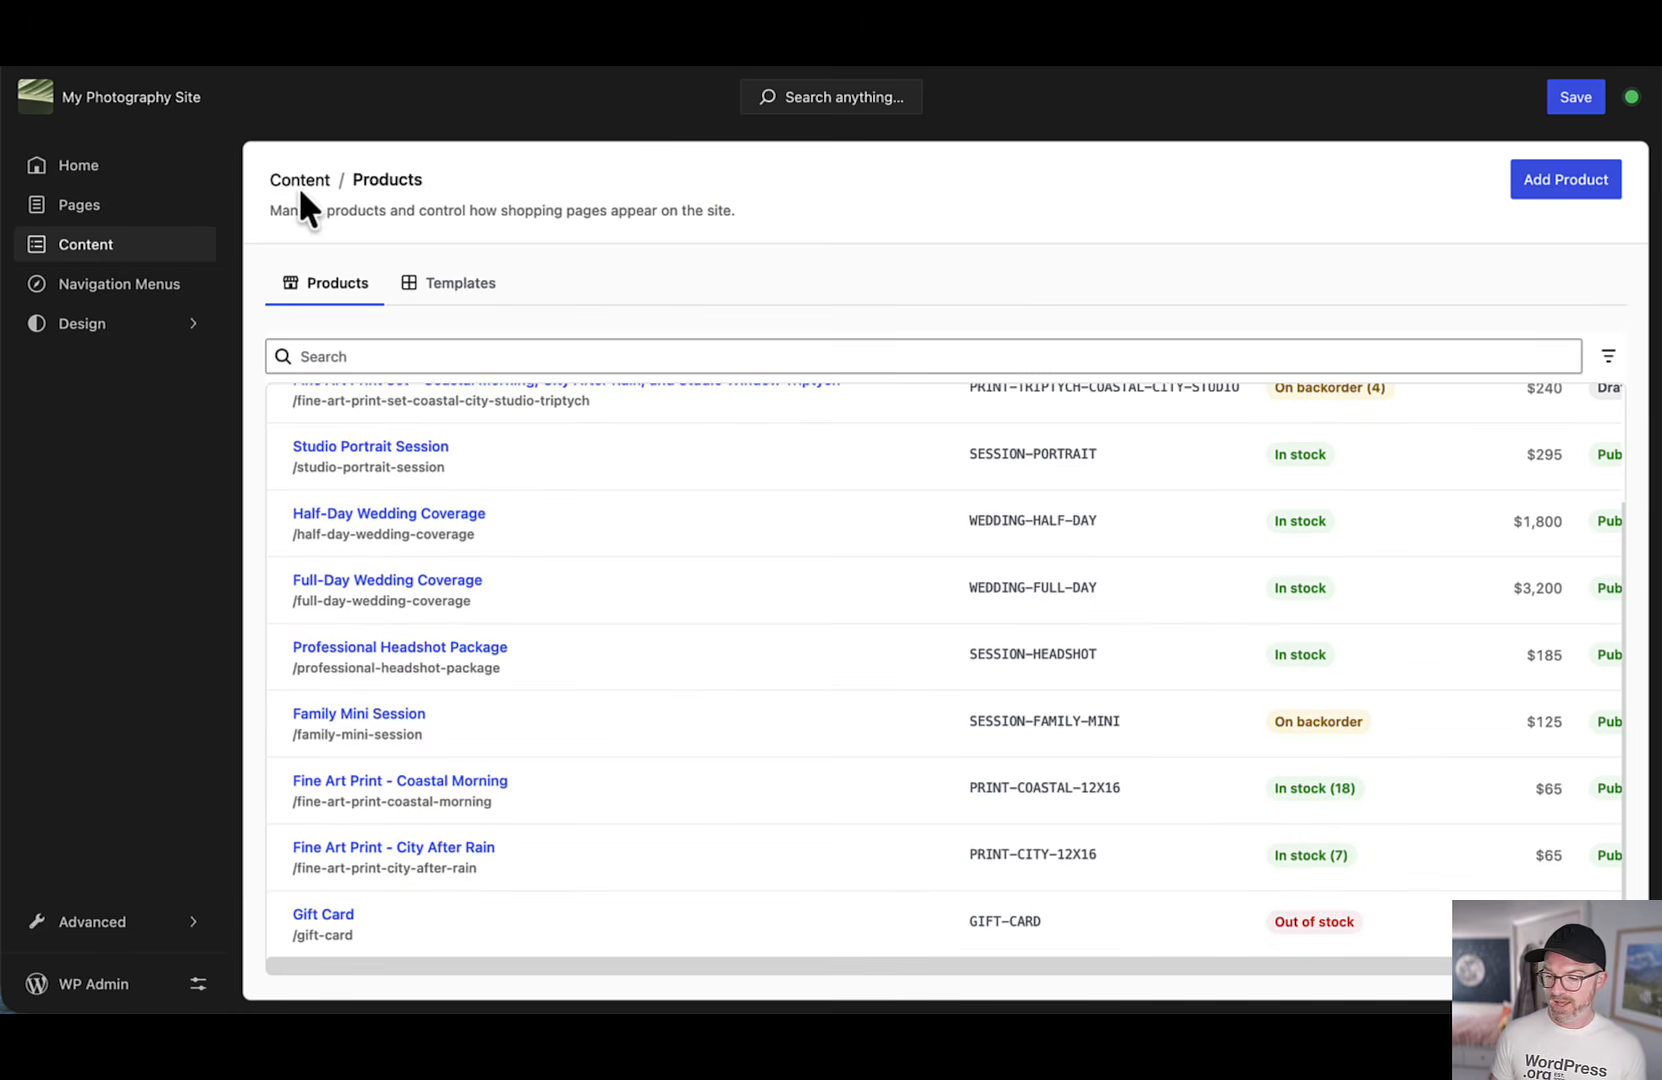
{"action": "left_click", "coordinate": [298, 181]}
{"action": "left_click", "coordinate": [405, 512]}
{"action": "scroll", "coordinate": [430, 535], "scroll_direction": "down", "scroll_amount": 1}
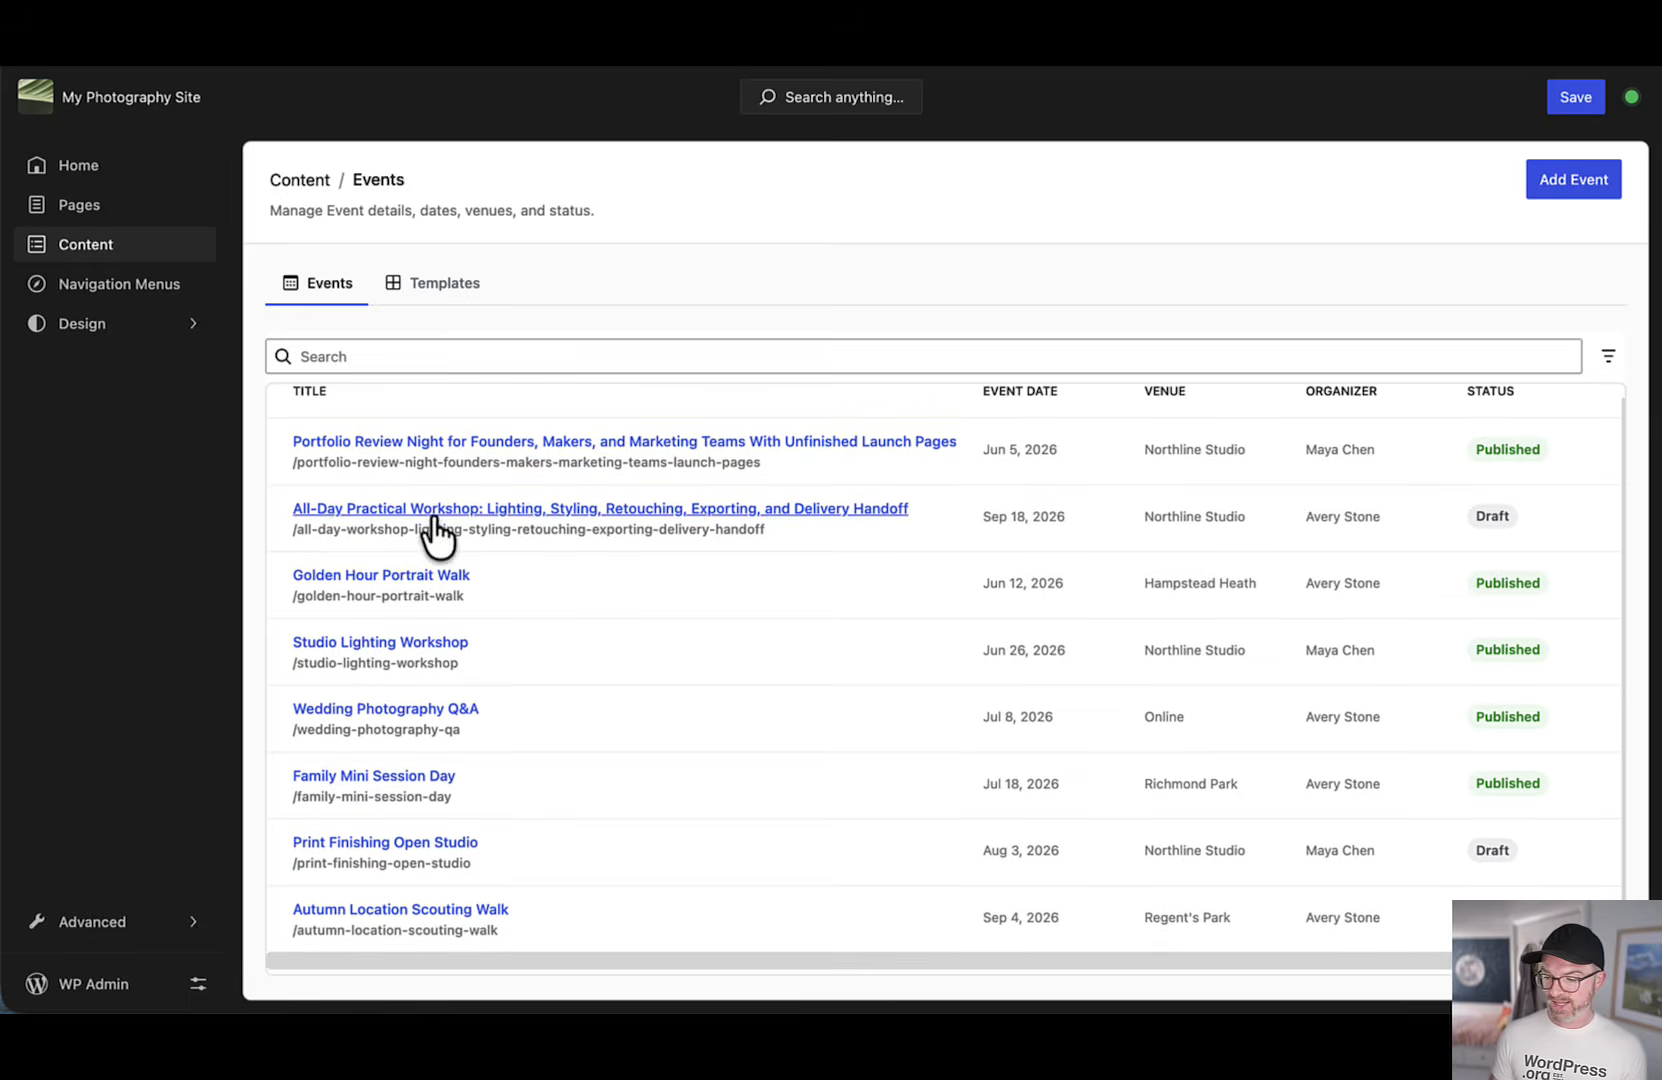
{"action": "left_click", "coordinate": [285, 182]}
{"action": "left_click", "coordinate": [350, 332]}
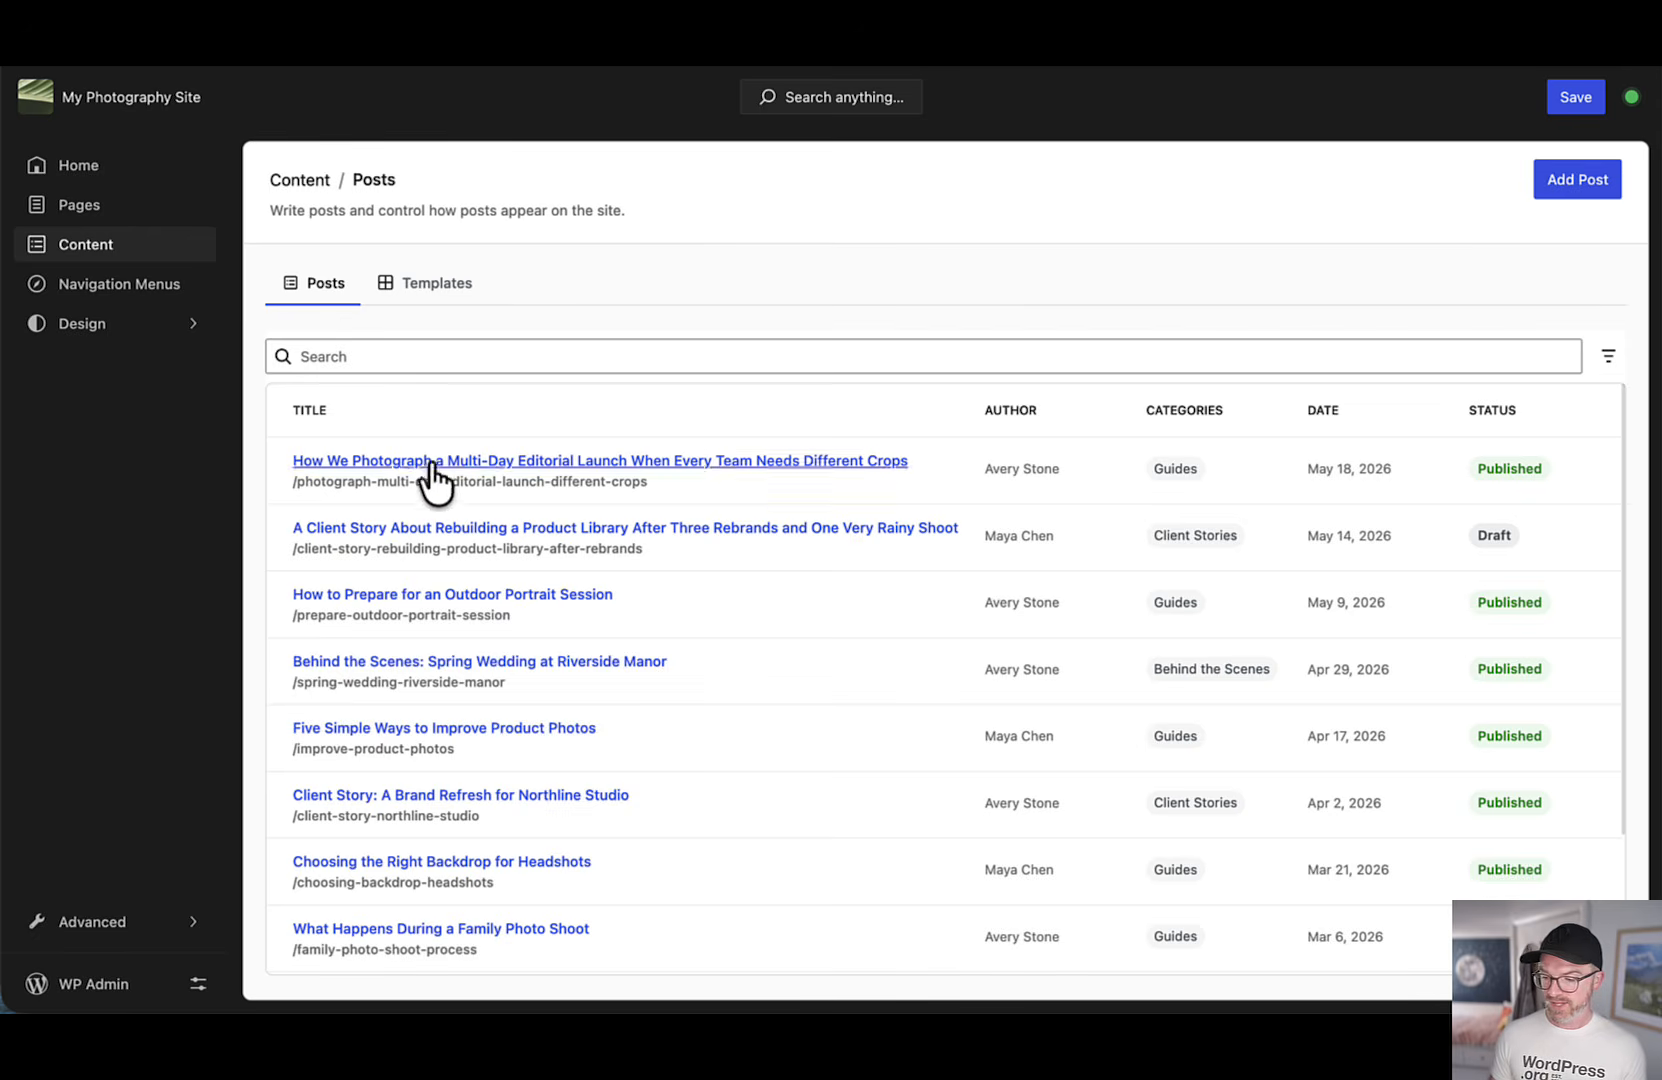
Step: Open the templates for Products and compare the previews of Product listing and Single Product
{"action": "left_click", "coordinate": [132, 258]}
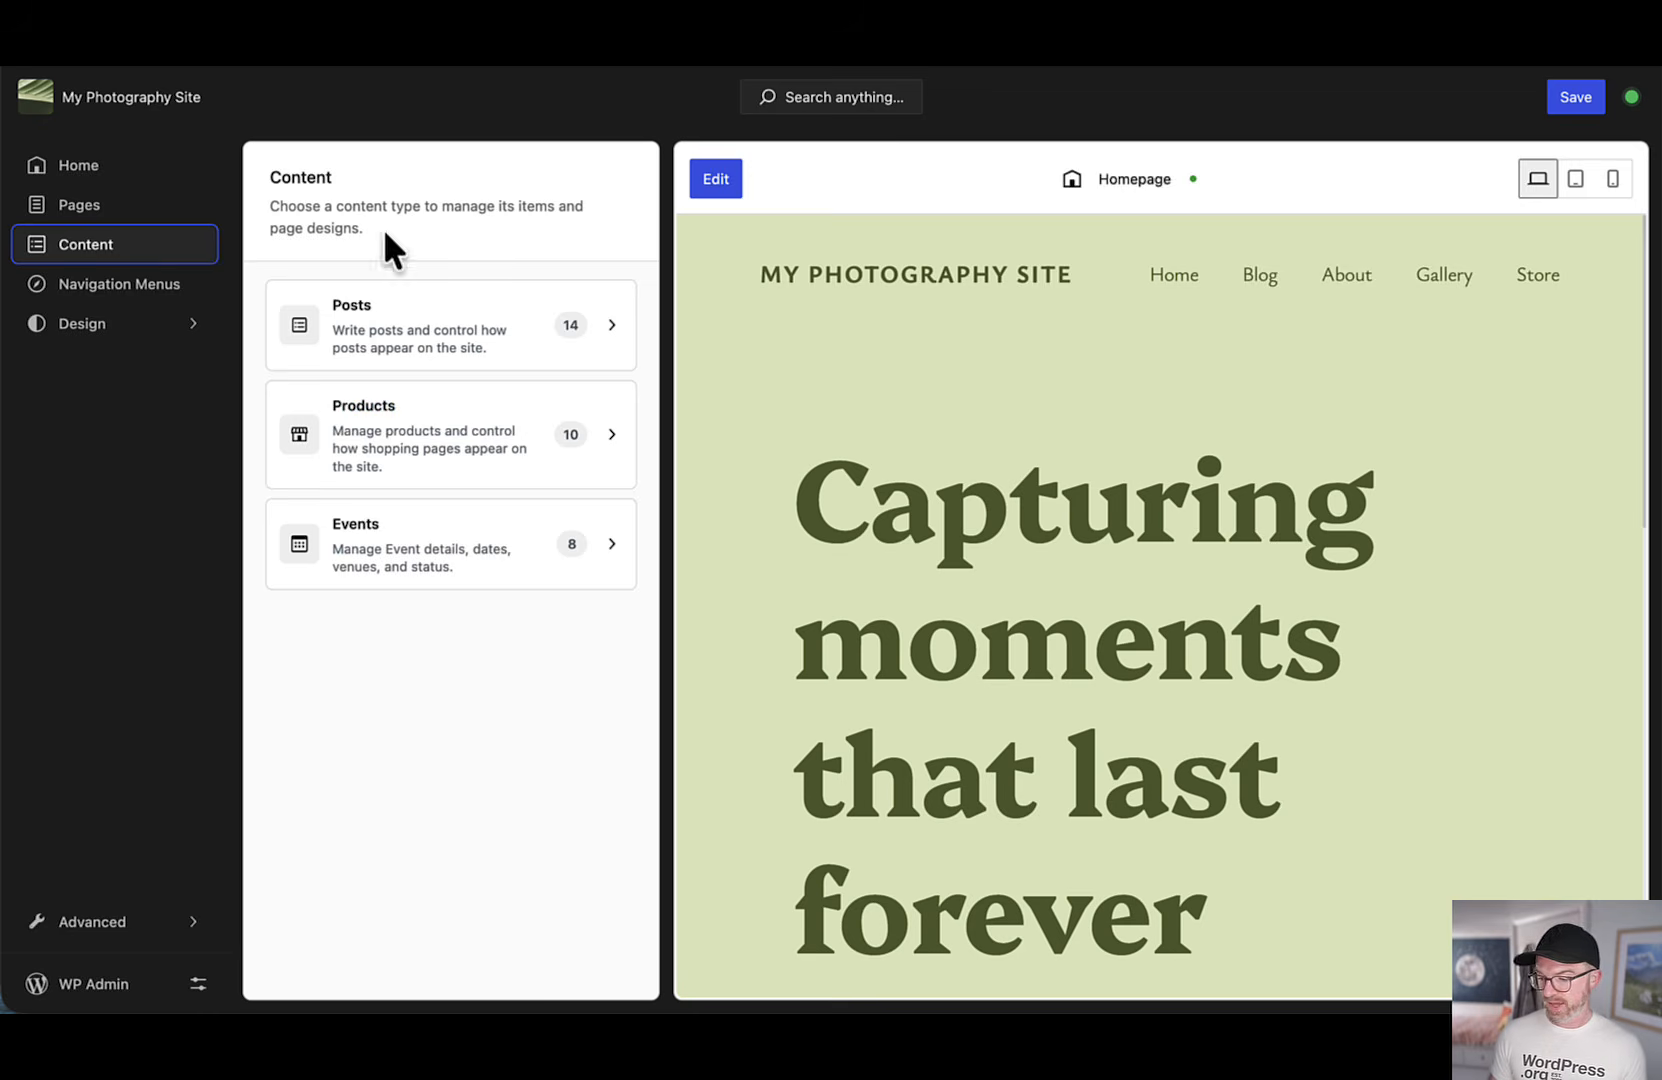
{"action": "left_click", "coordinate": [425, 437]}
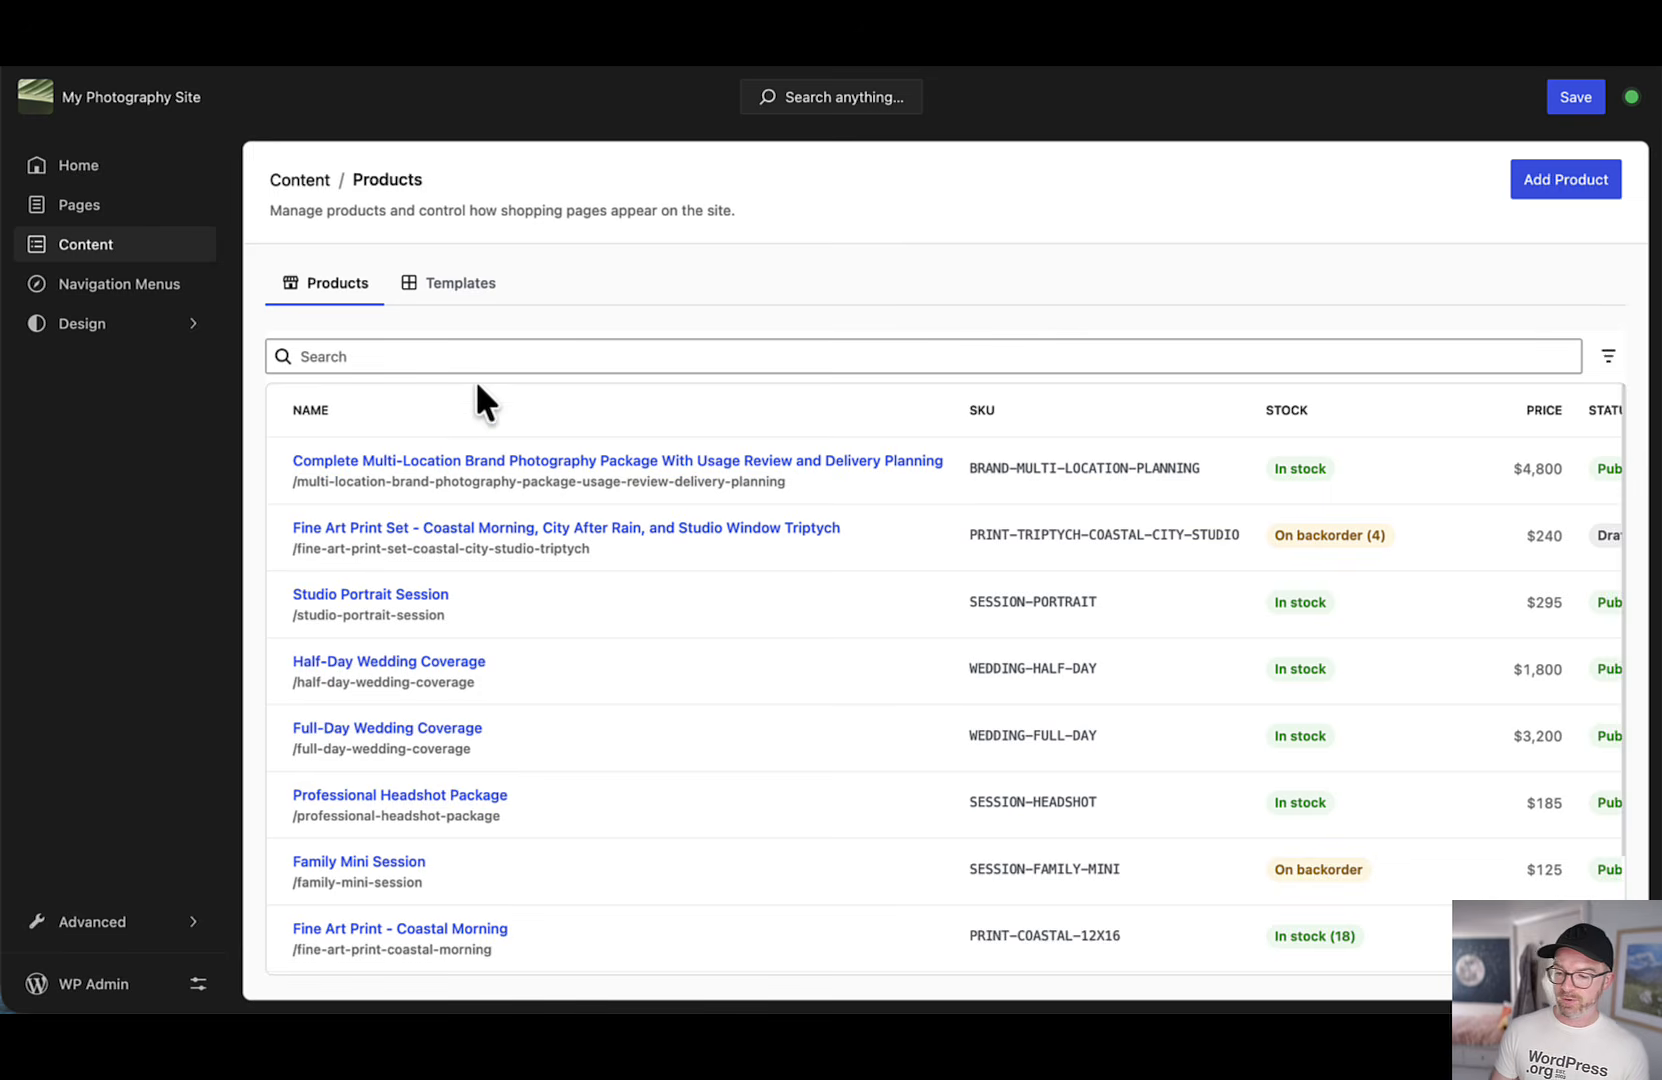
{"action": "left_click", "coordinate": [453, 283]}
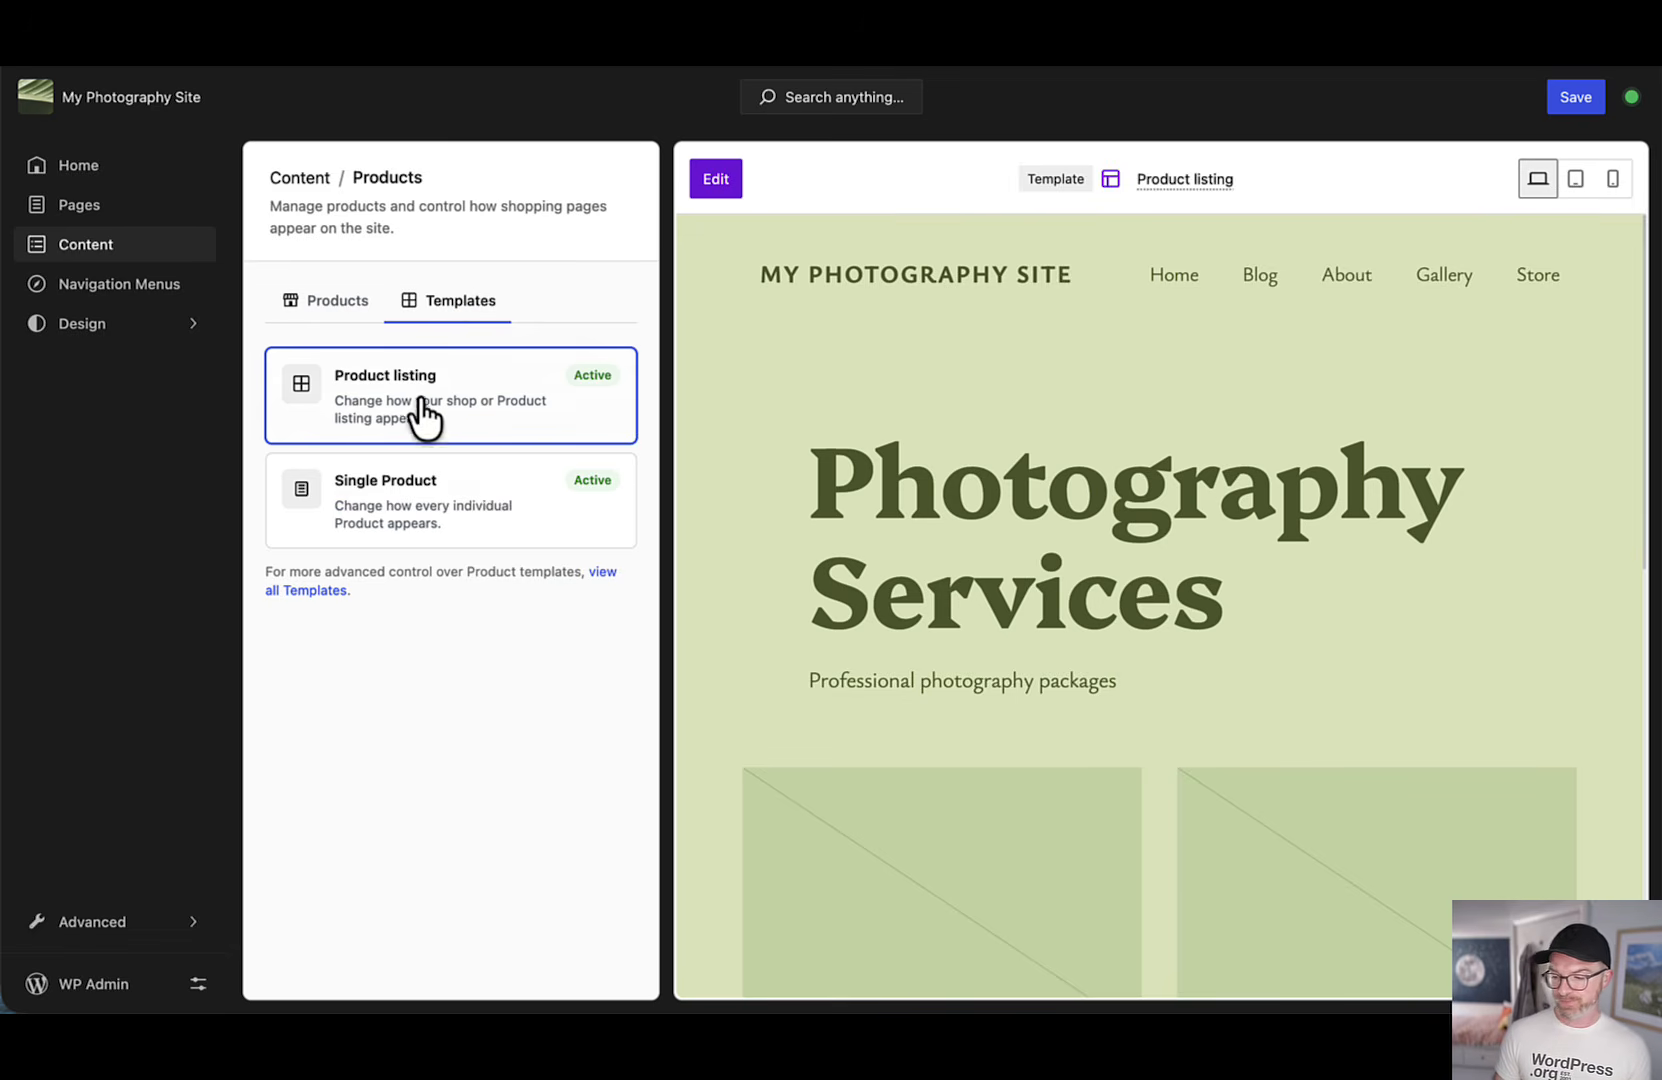
{"action": "left_click", "coordinate": [422, 510]}
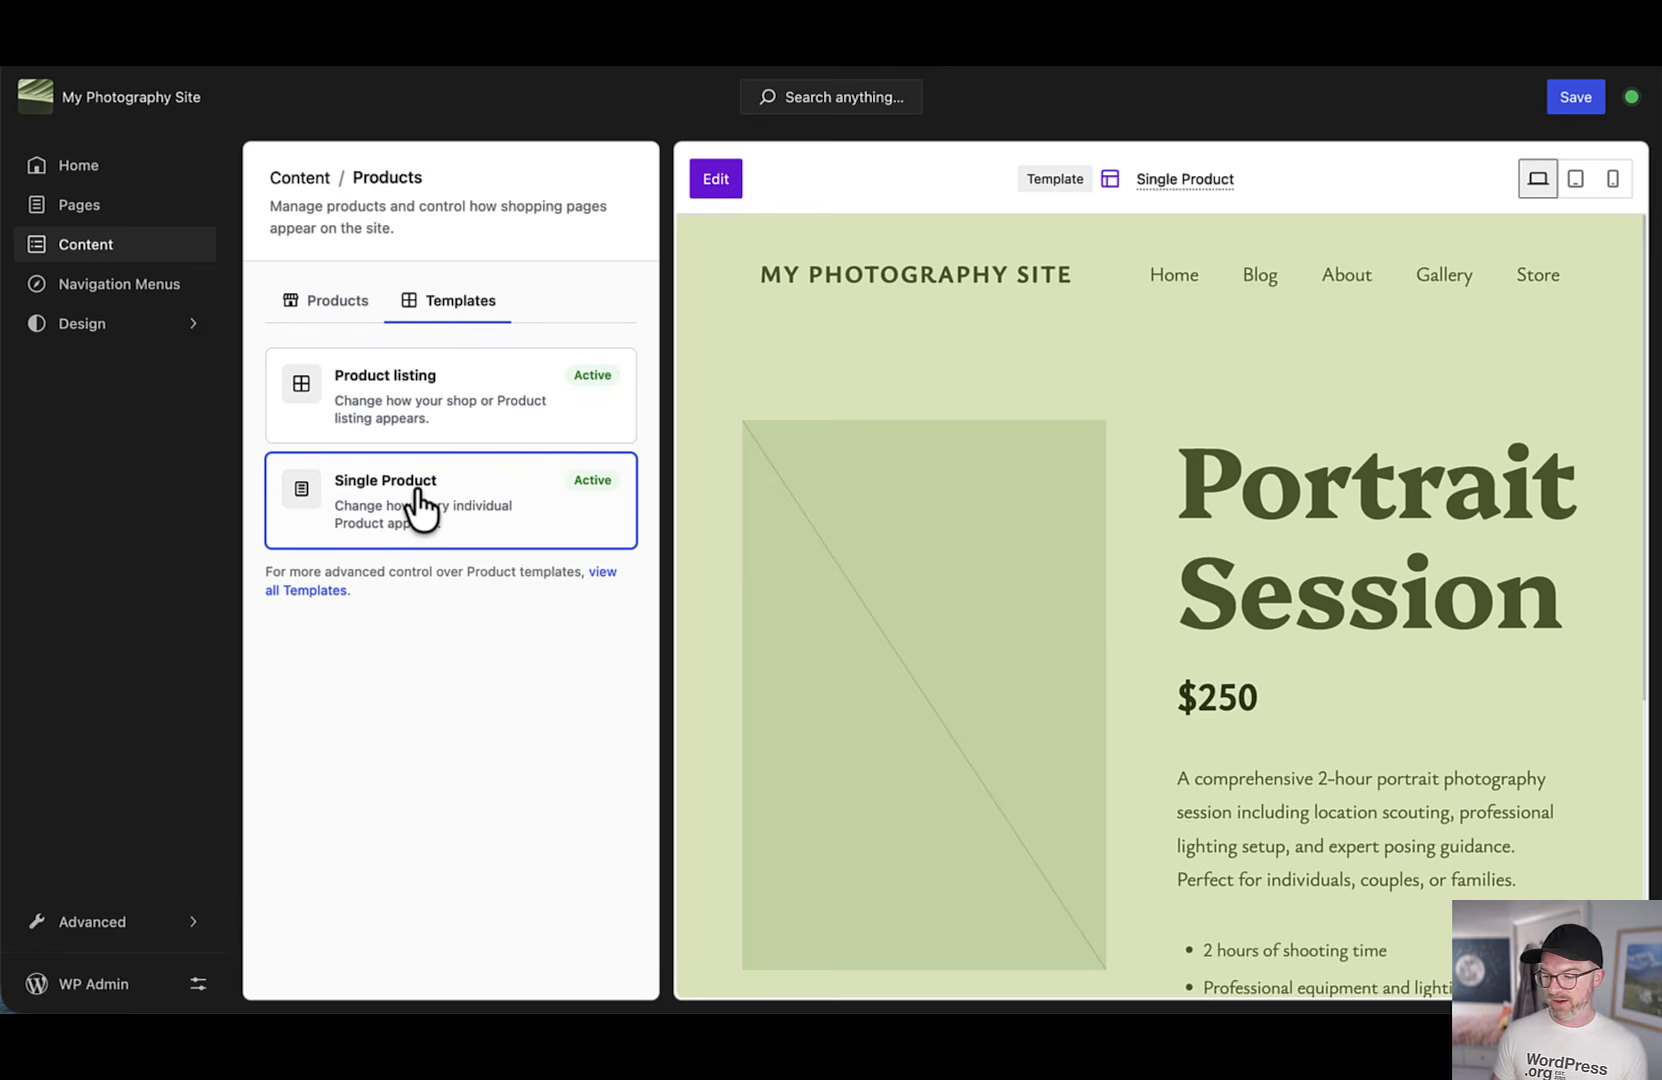
{"action": "left_click", "coordinate": [420, 400]}
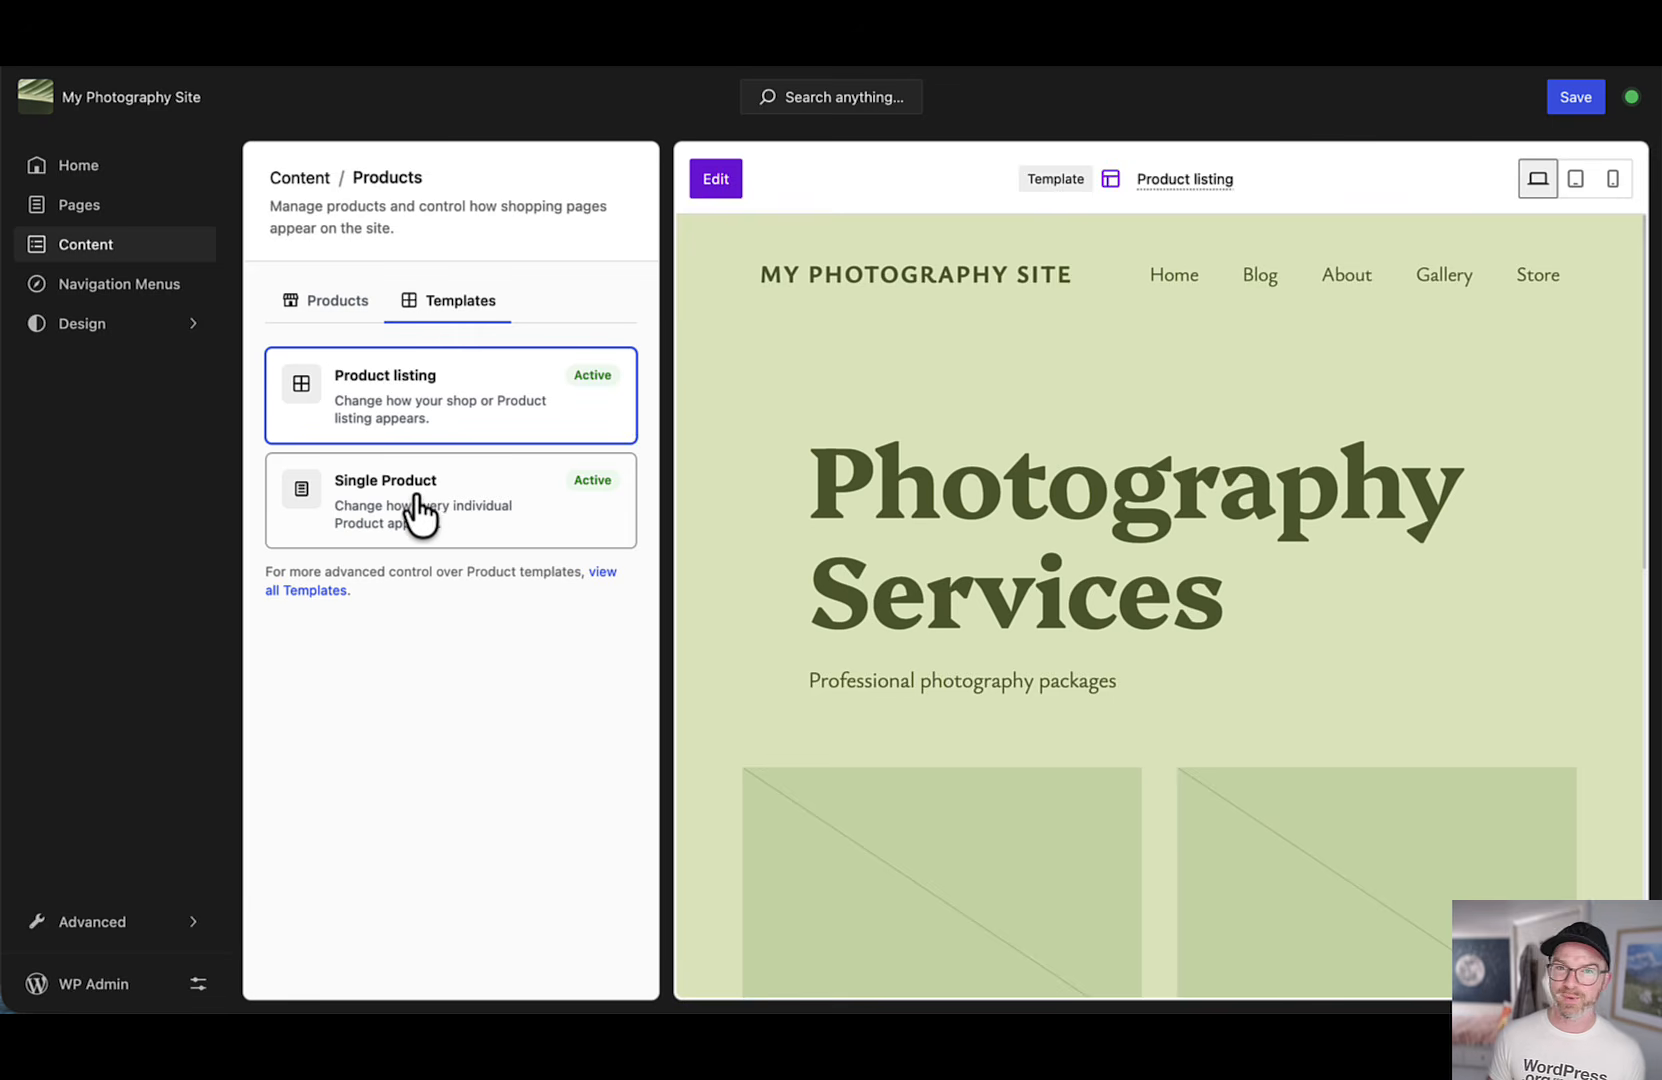
{"action": "left_click", "coordinate": [437, 520]}
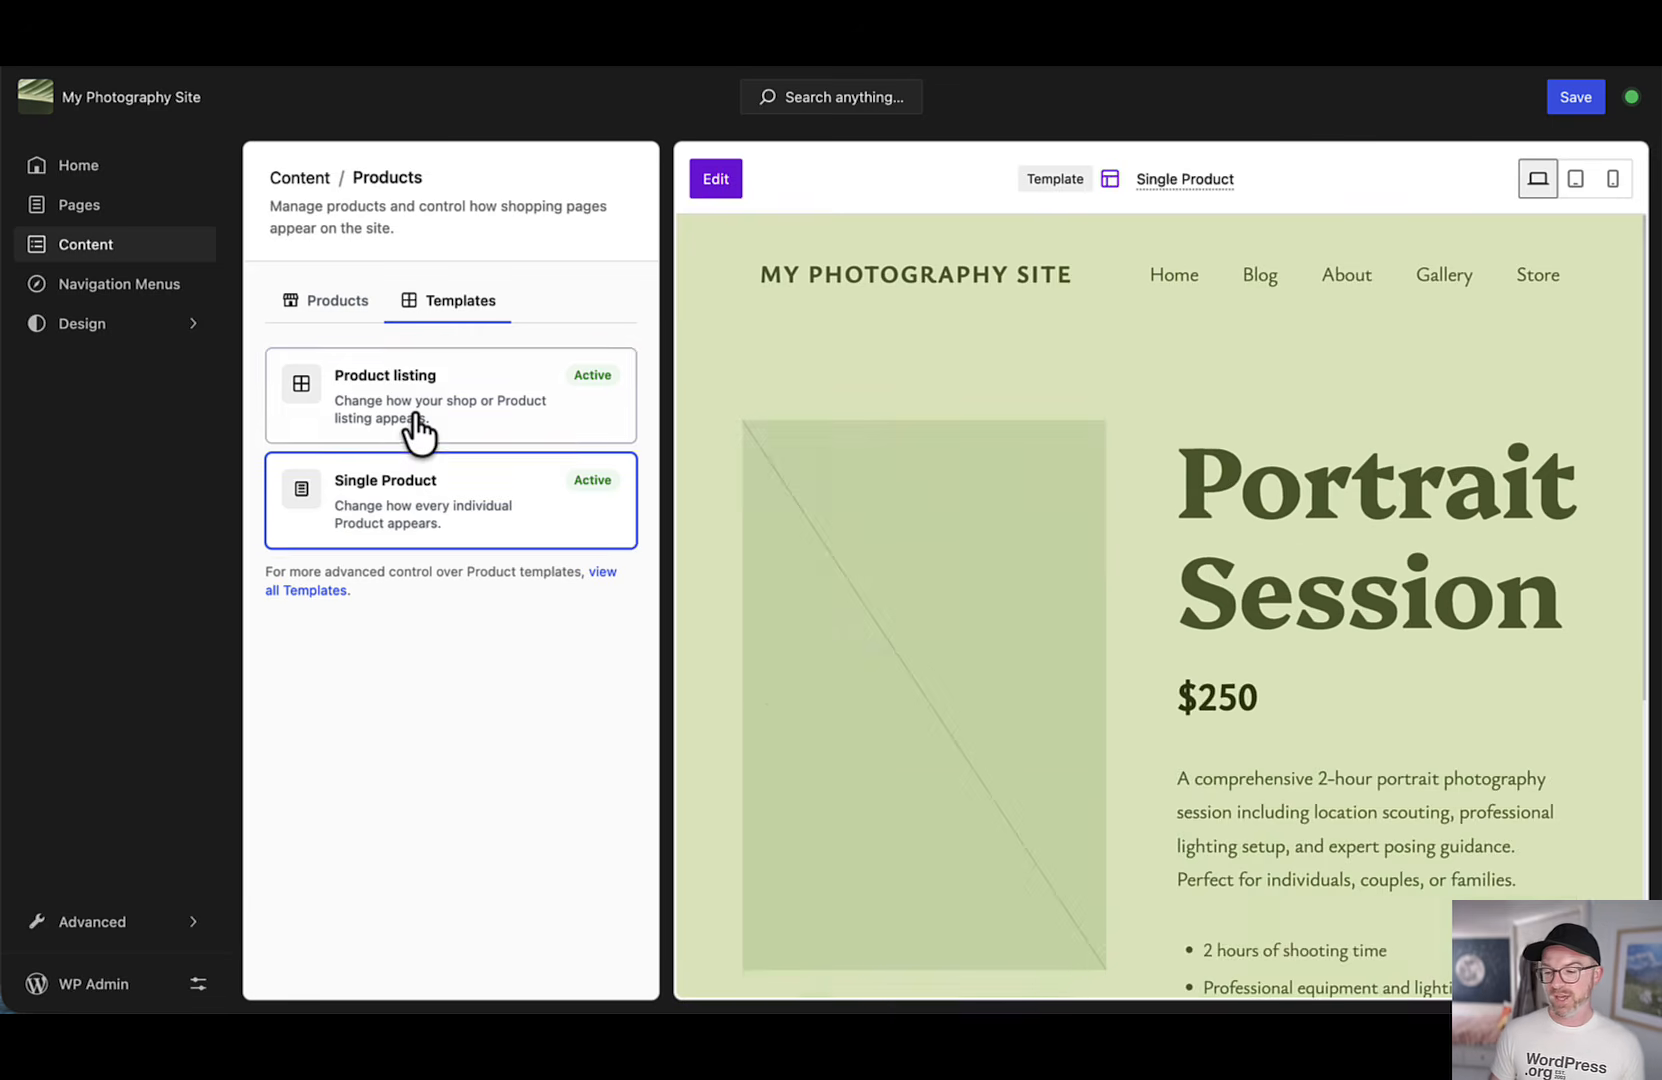
{"action": "left_click", "coordinate": [415, 428]}
{"action": "left_click", "coordinate": [449, 532]}
{"action": "left_click", "coordinate": [410, 418]}
{"action": "left_click", "coordinate": [428, 500]}
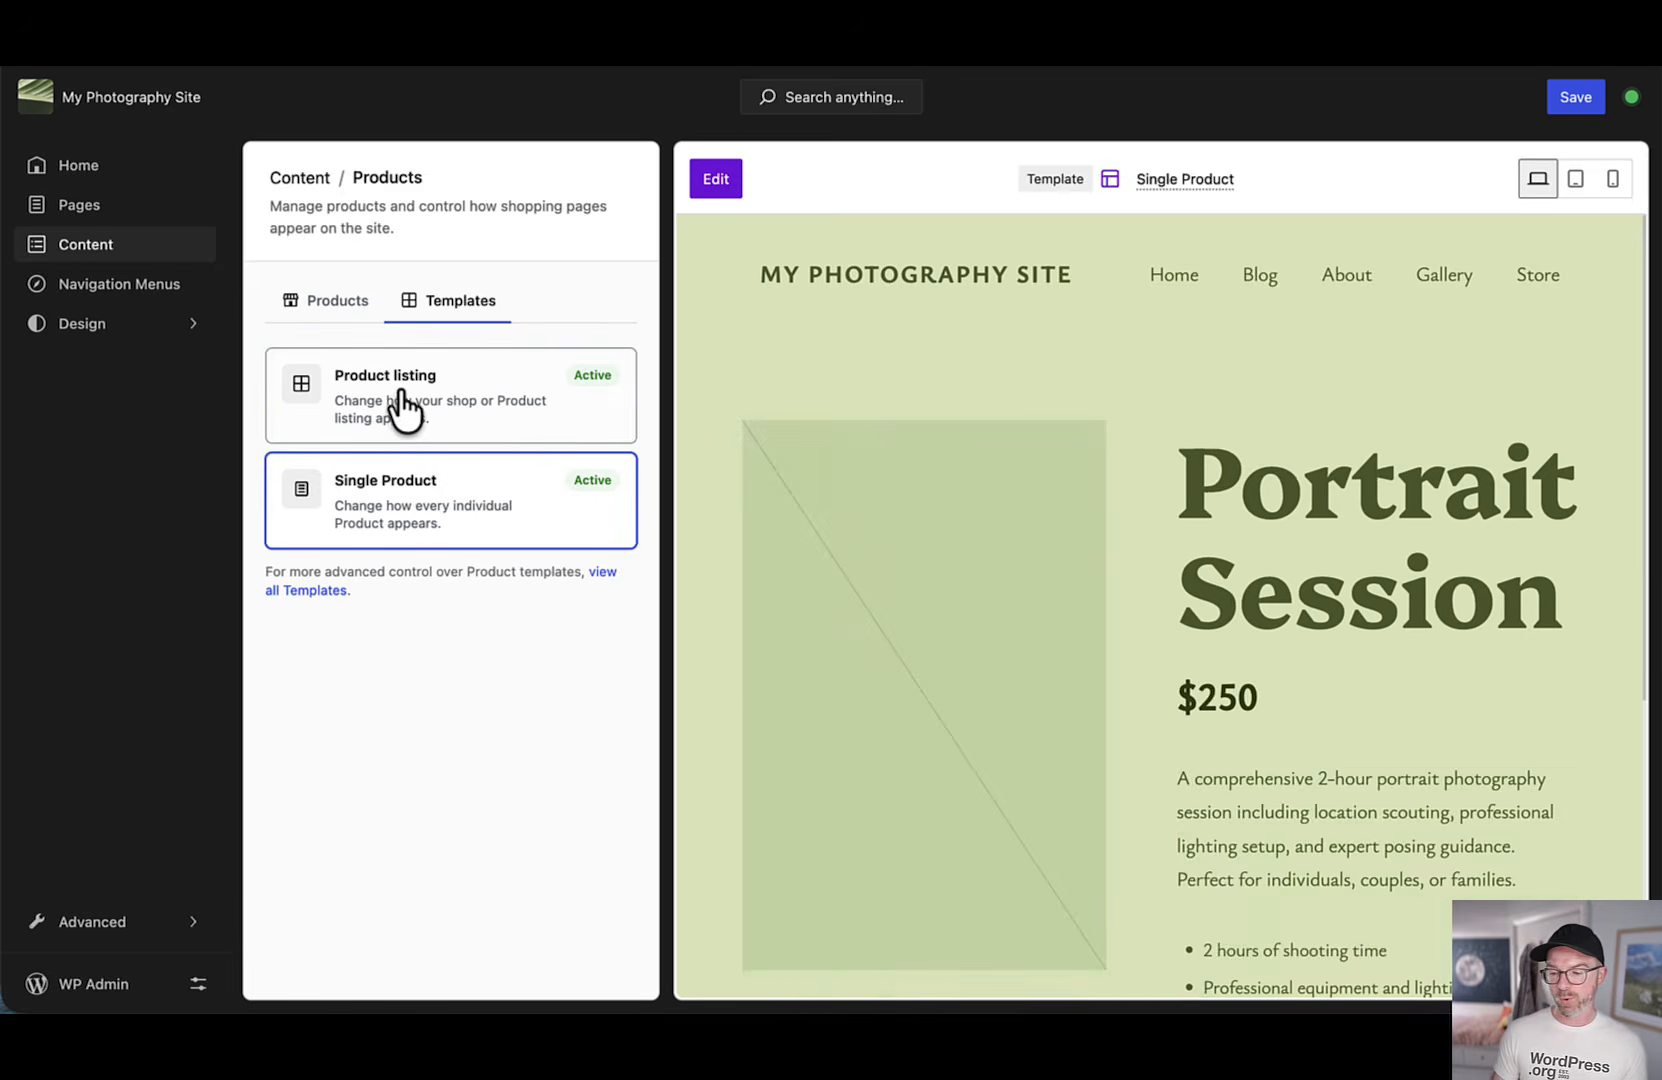
{"action": "left_click", "coordinate": [401, 408]}
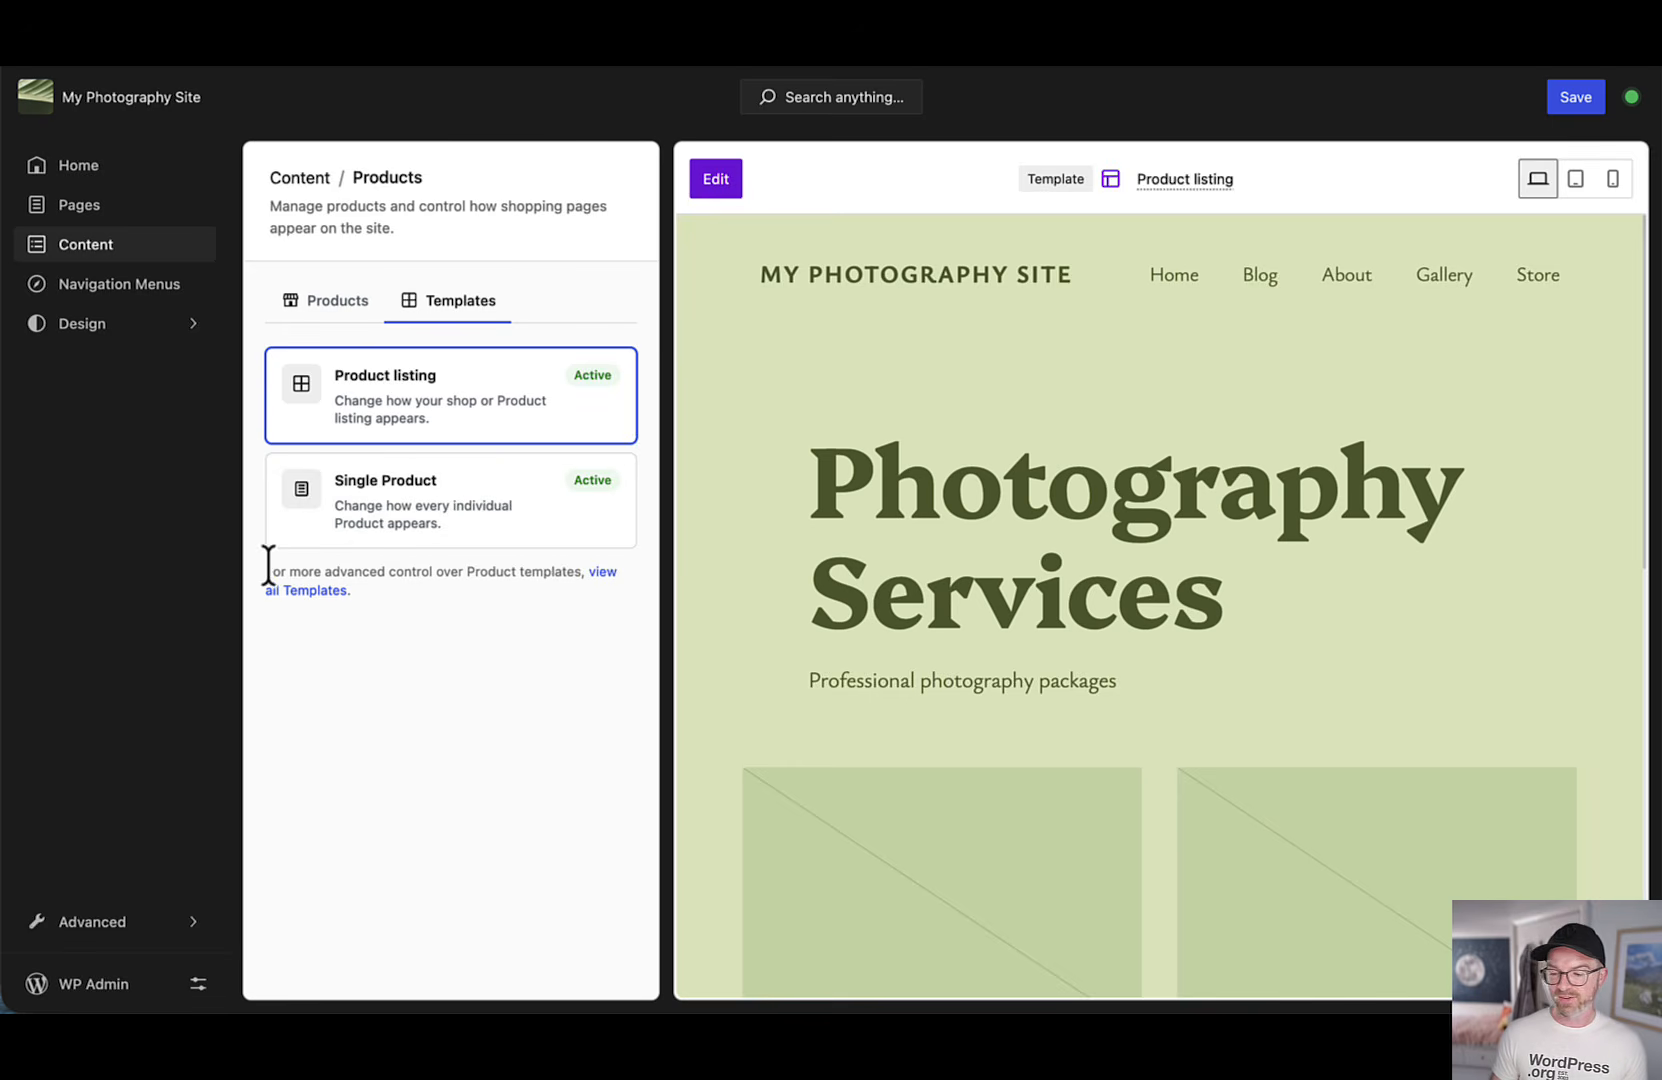
Step: View the full list of site templates, and return to the Products content and its templates
{"action": "left_click", "coordinate": [601, 594]}
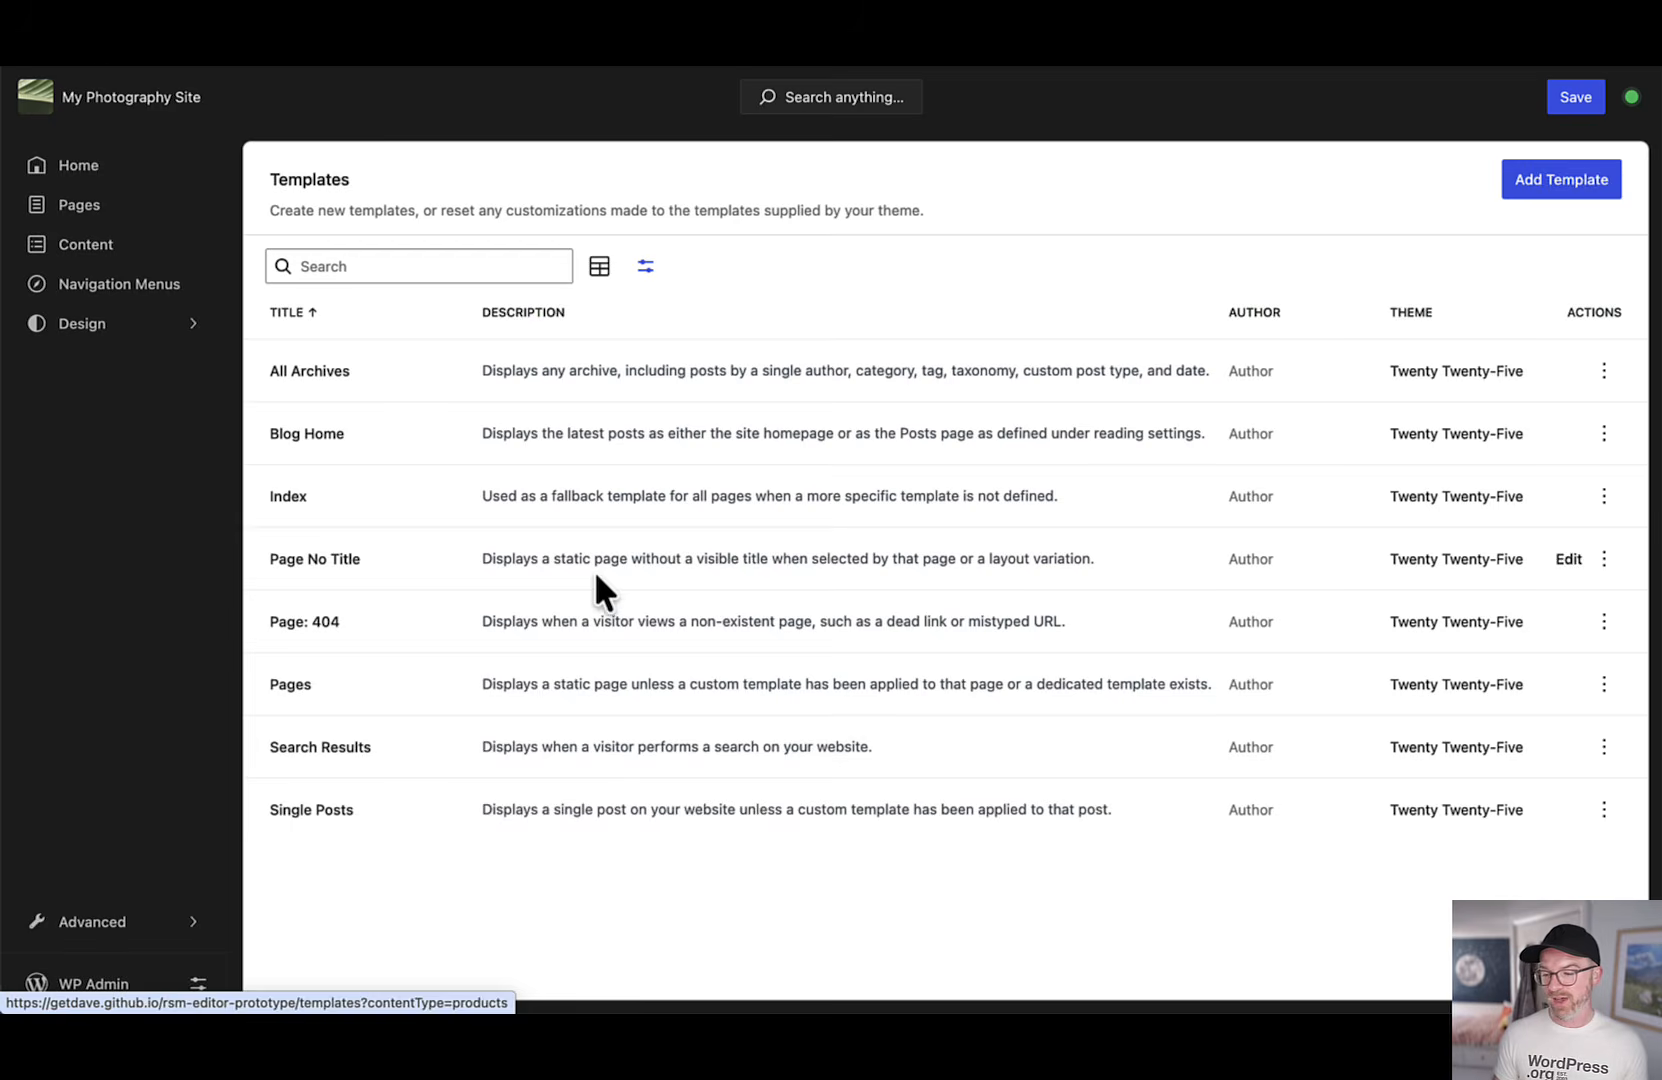
{"action": "left_click", "coordinate": [34, 34]}
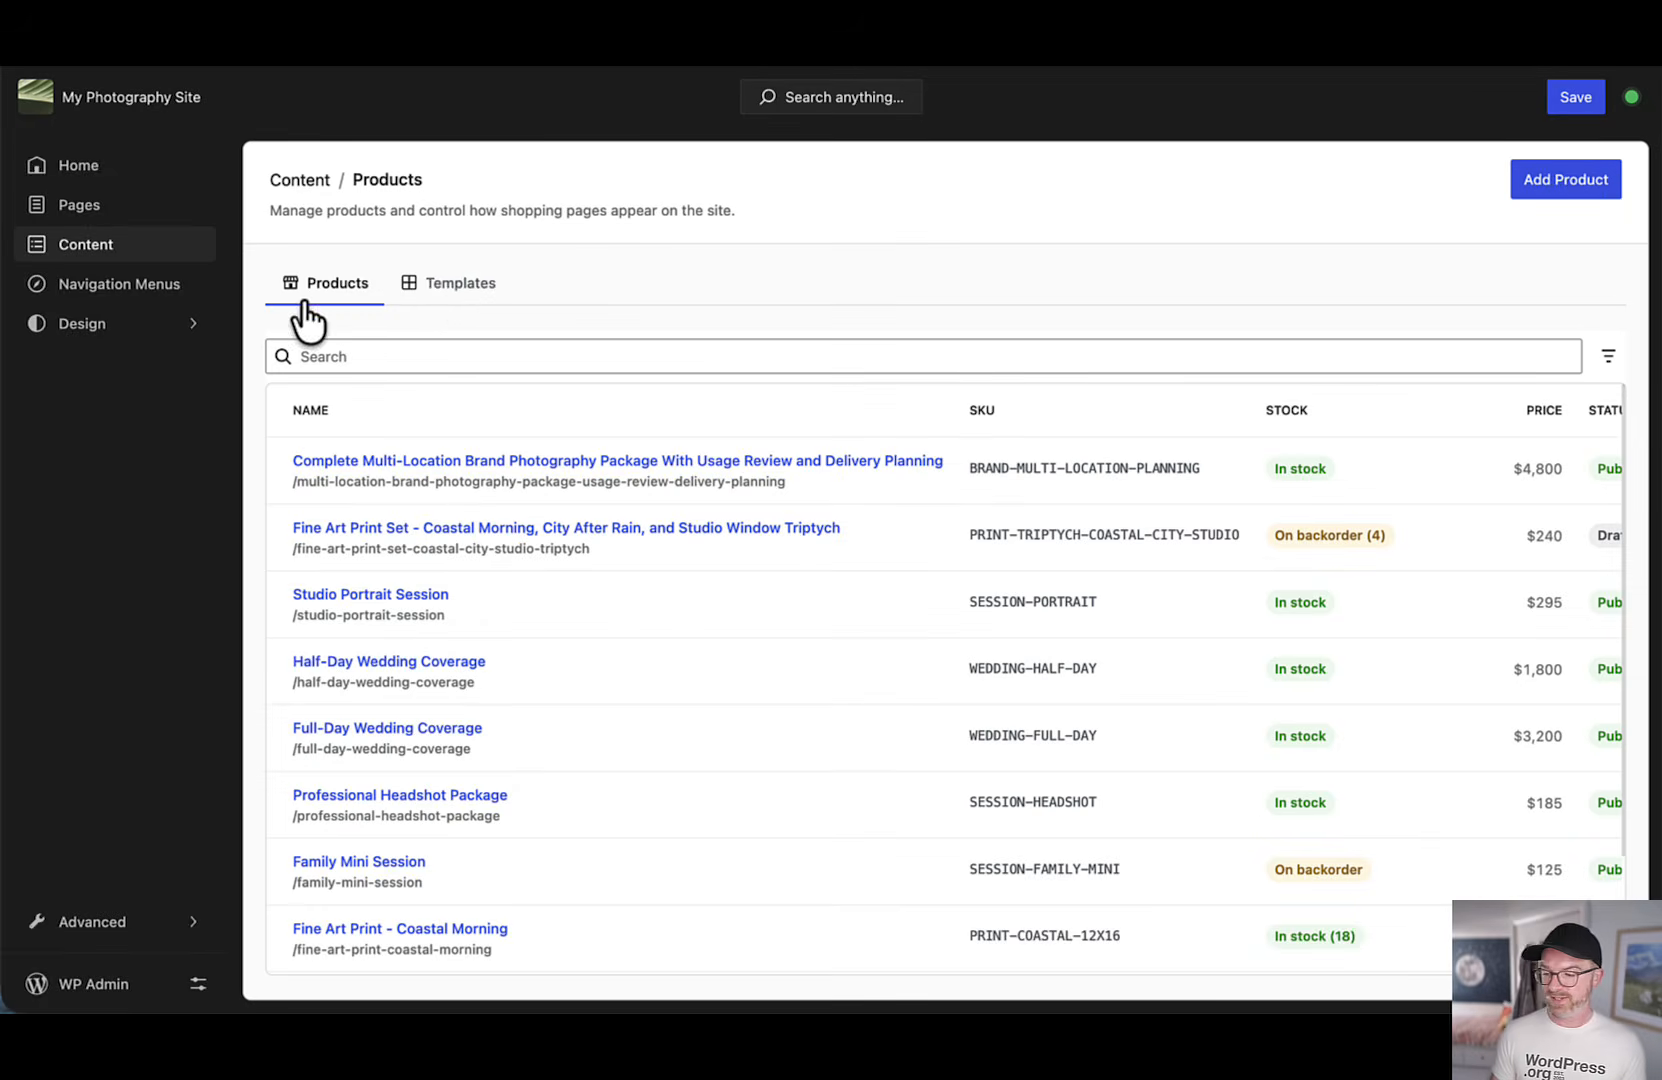
{"action": "left_click", "coordinate": [453, 281]}
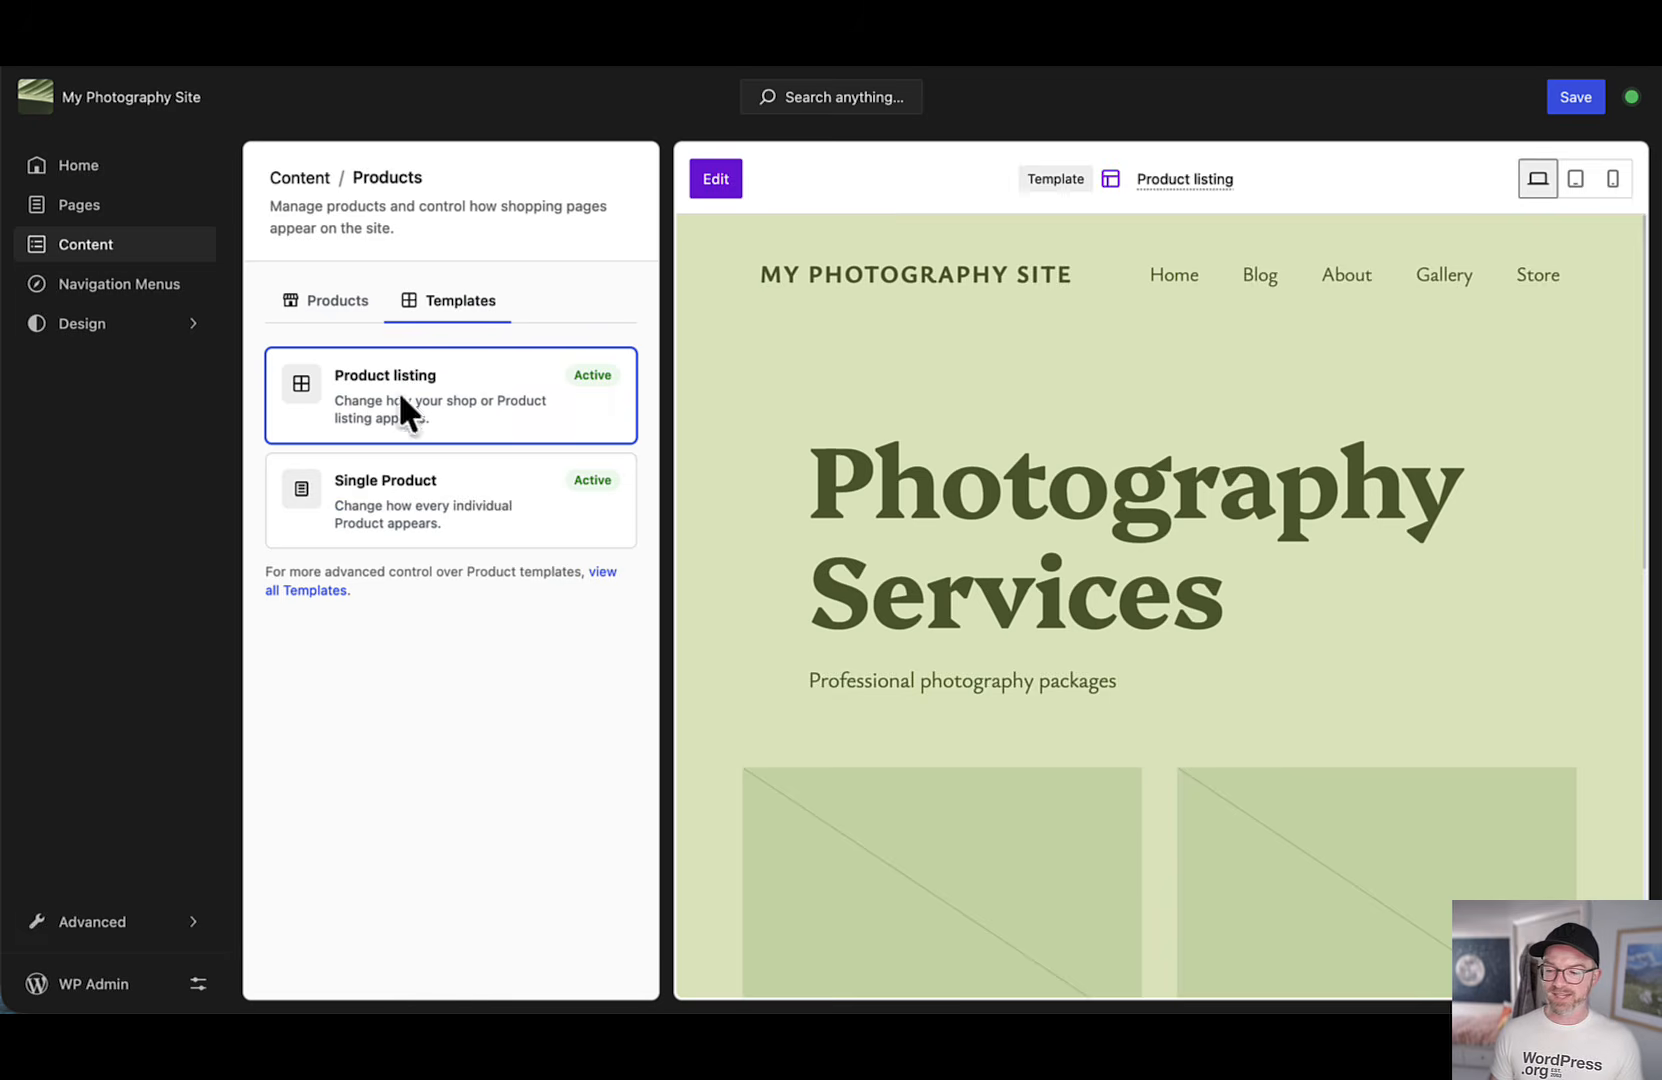
{"action": "left_click", "coordinate": [341, 308]}
Step: Open the Main menu among the navigation menus and expand its About and Blog items
{"action": "left_click", "coordinate": [110, 205]}
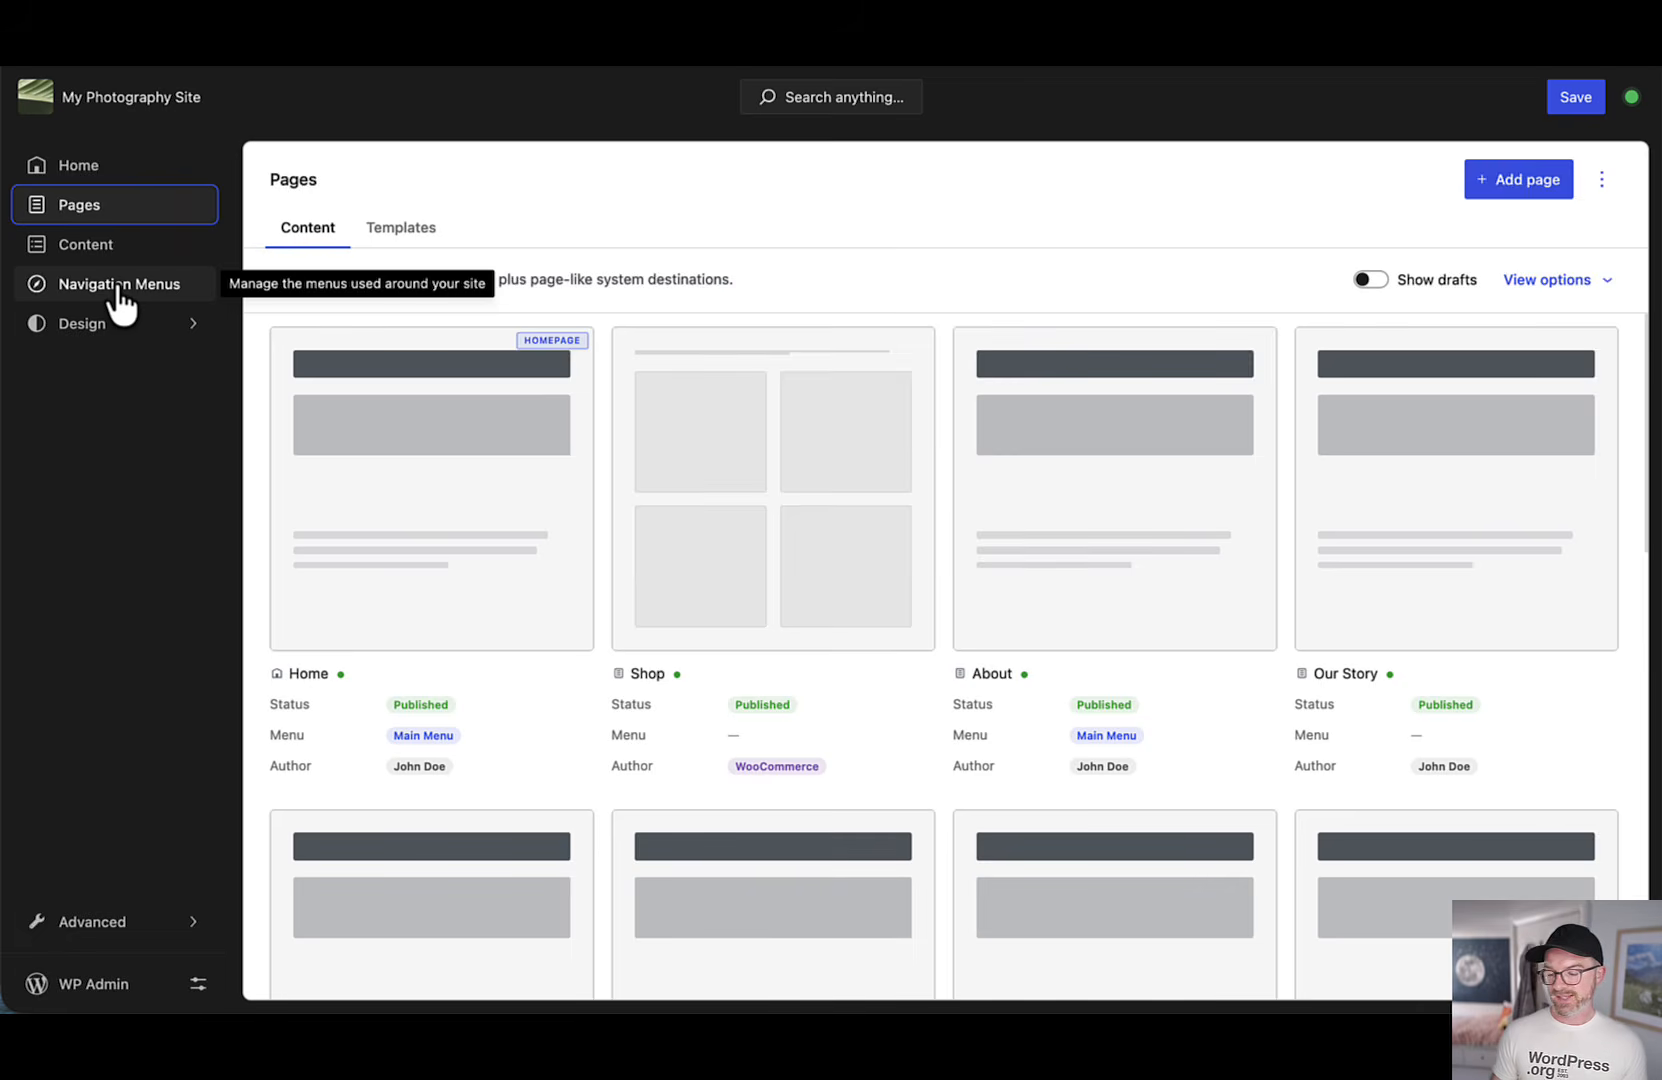
{"action": "left_click", "coordinate": [117, 288]}
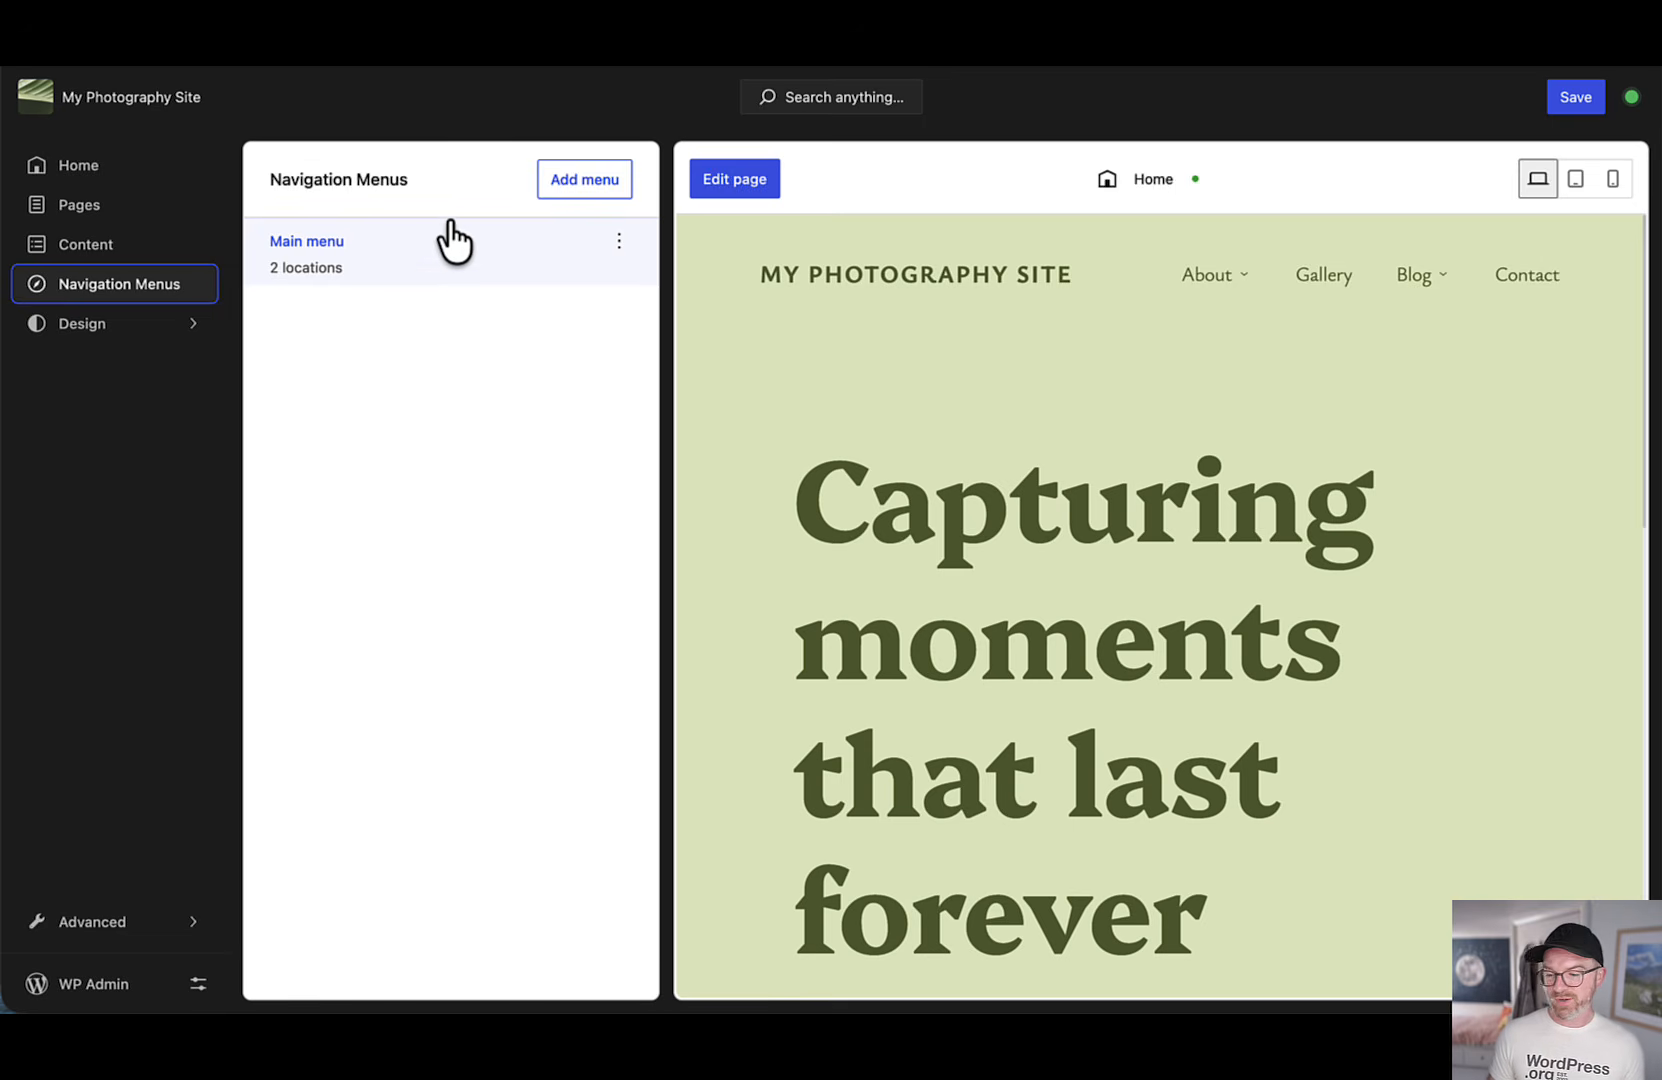
{"action": "left_click", "coordinate": [458, 278]}
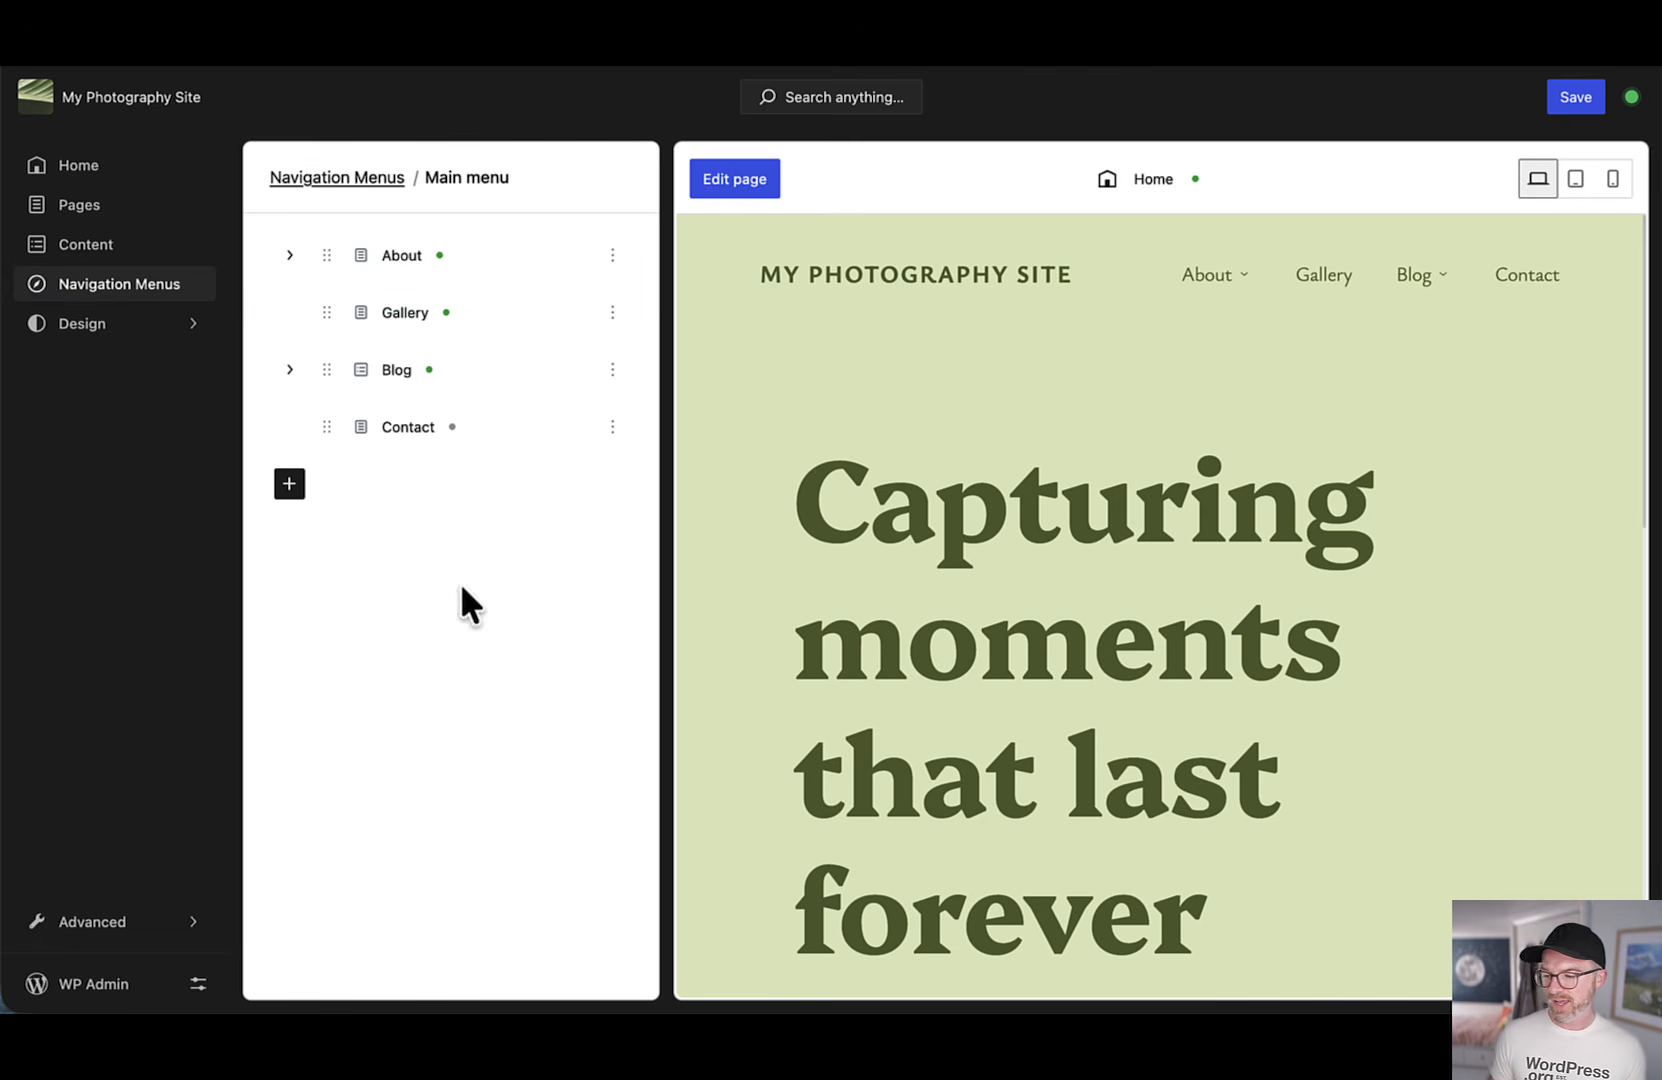
{"action": "left_click", "coordinate": [289, 369]}
{"action": "left_click", "coordinate": [289, 255]}
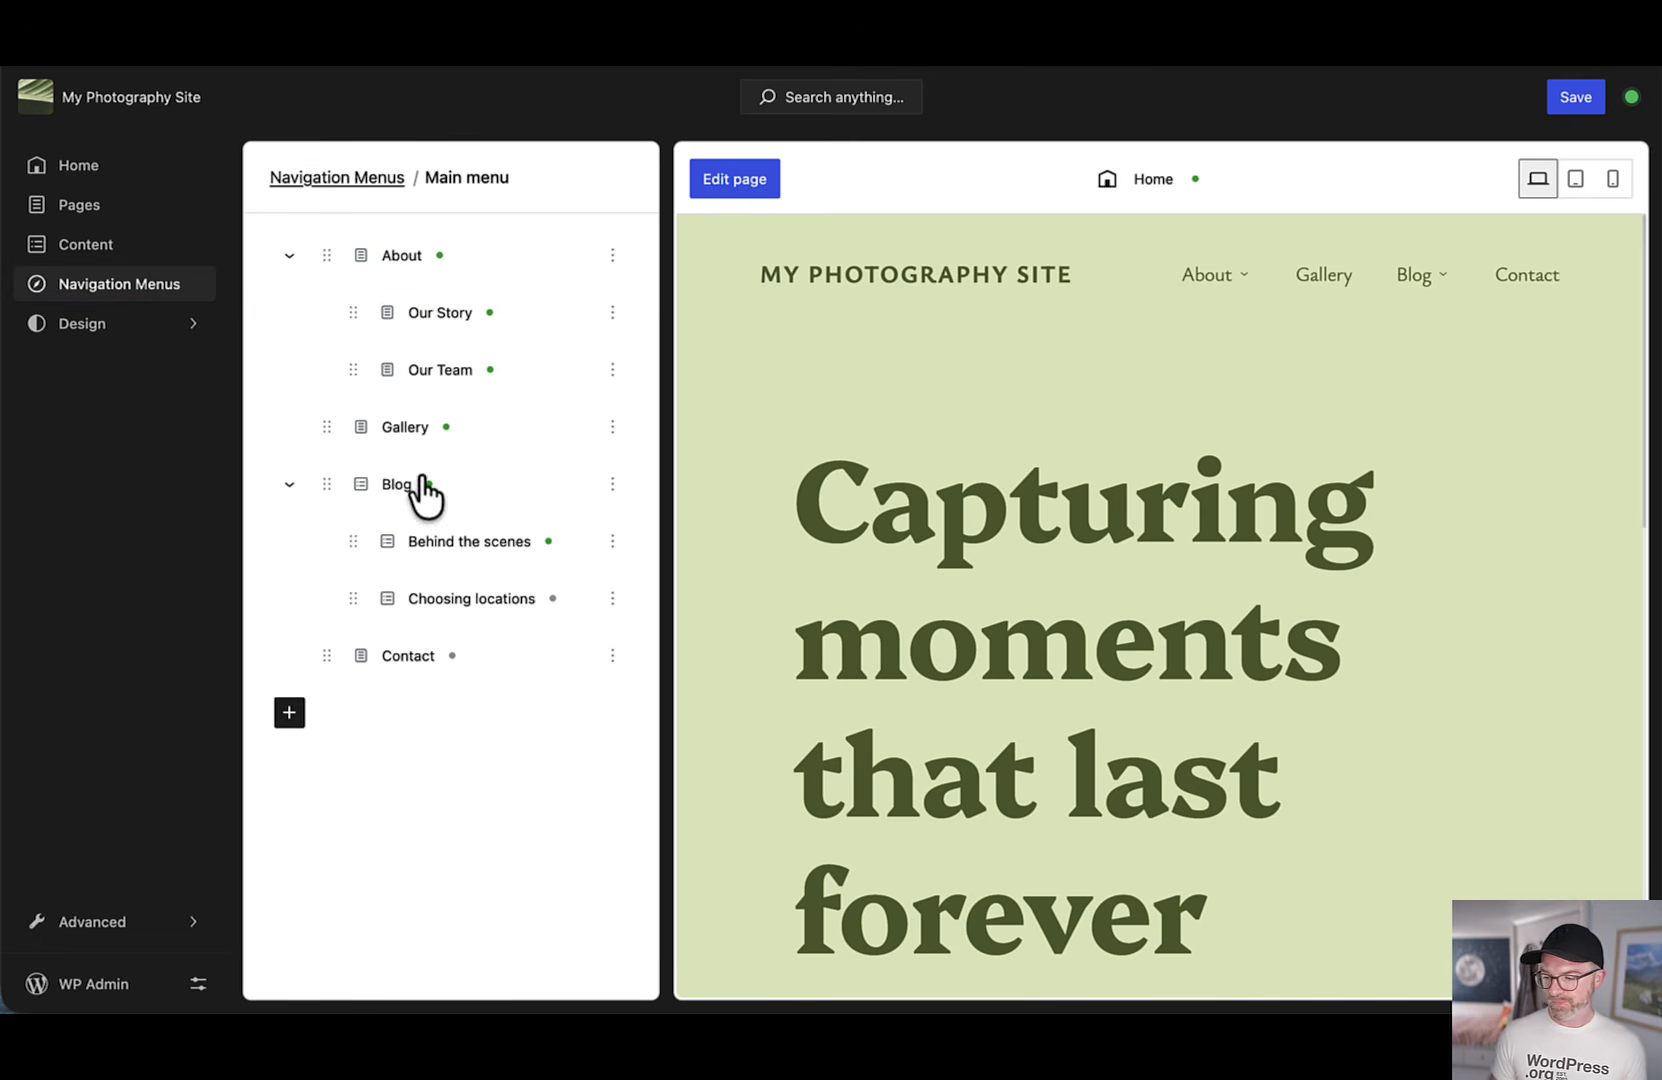
Step: Add the Our Team, Gallery and Portraits pages as links to the Main menu
{"action": "left_click", "coordinate": [286, 718]}
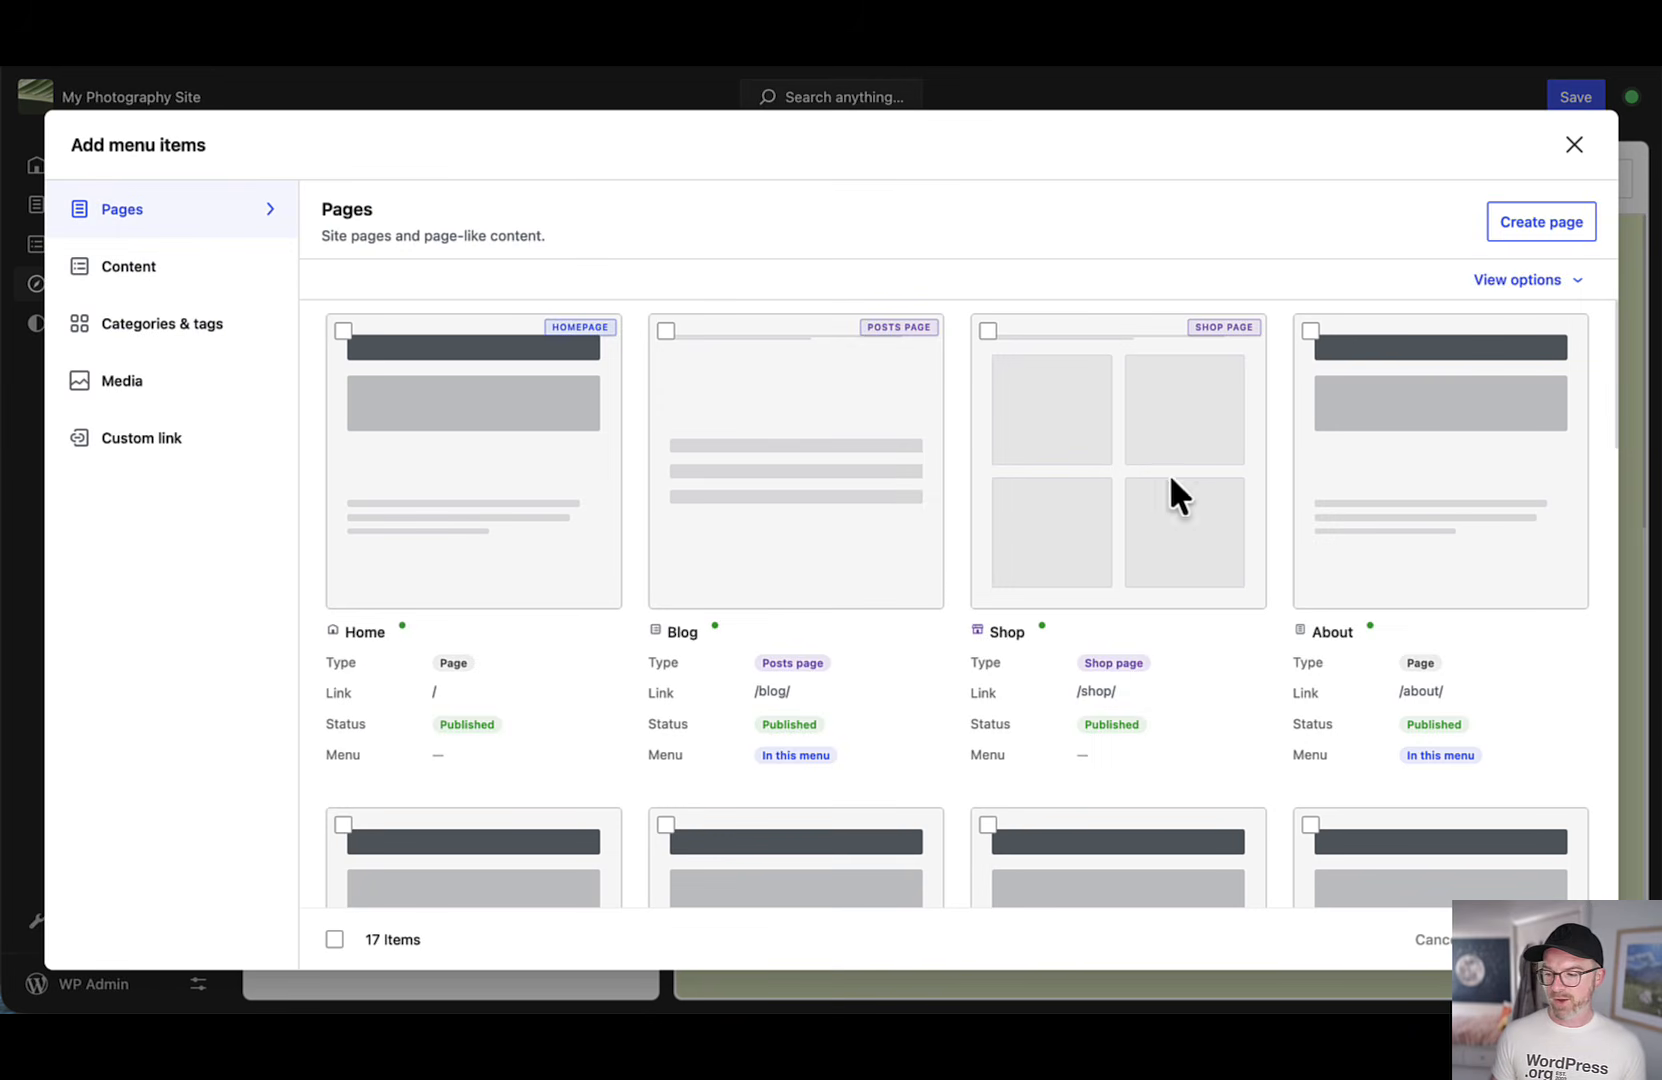
{"action": "scroll", "coordinate": [805, 660], "scroll_direction": "down", "scroll_amount": 4}
{"action": "left_click", "coordinate": [794, 623]}
{"action": "left_click", "coordinate": [1060, 615]}
{"action": "left_click", "coordinate": [1375, 690]}
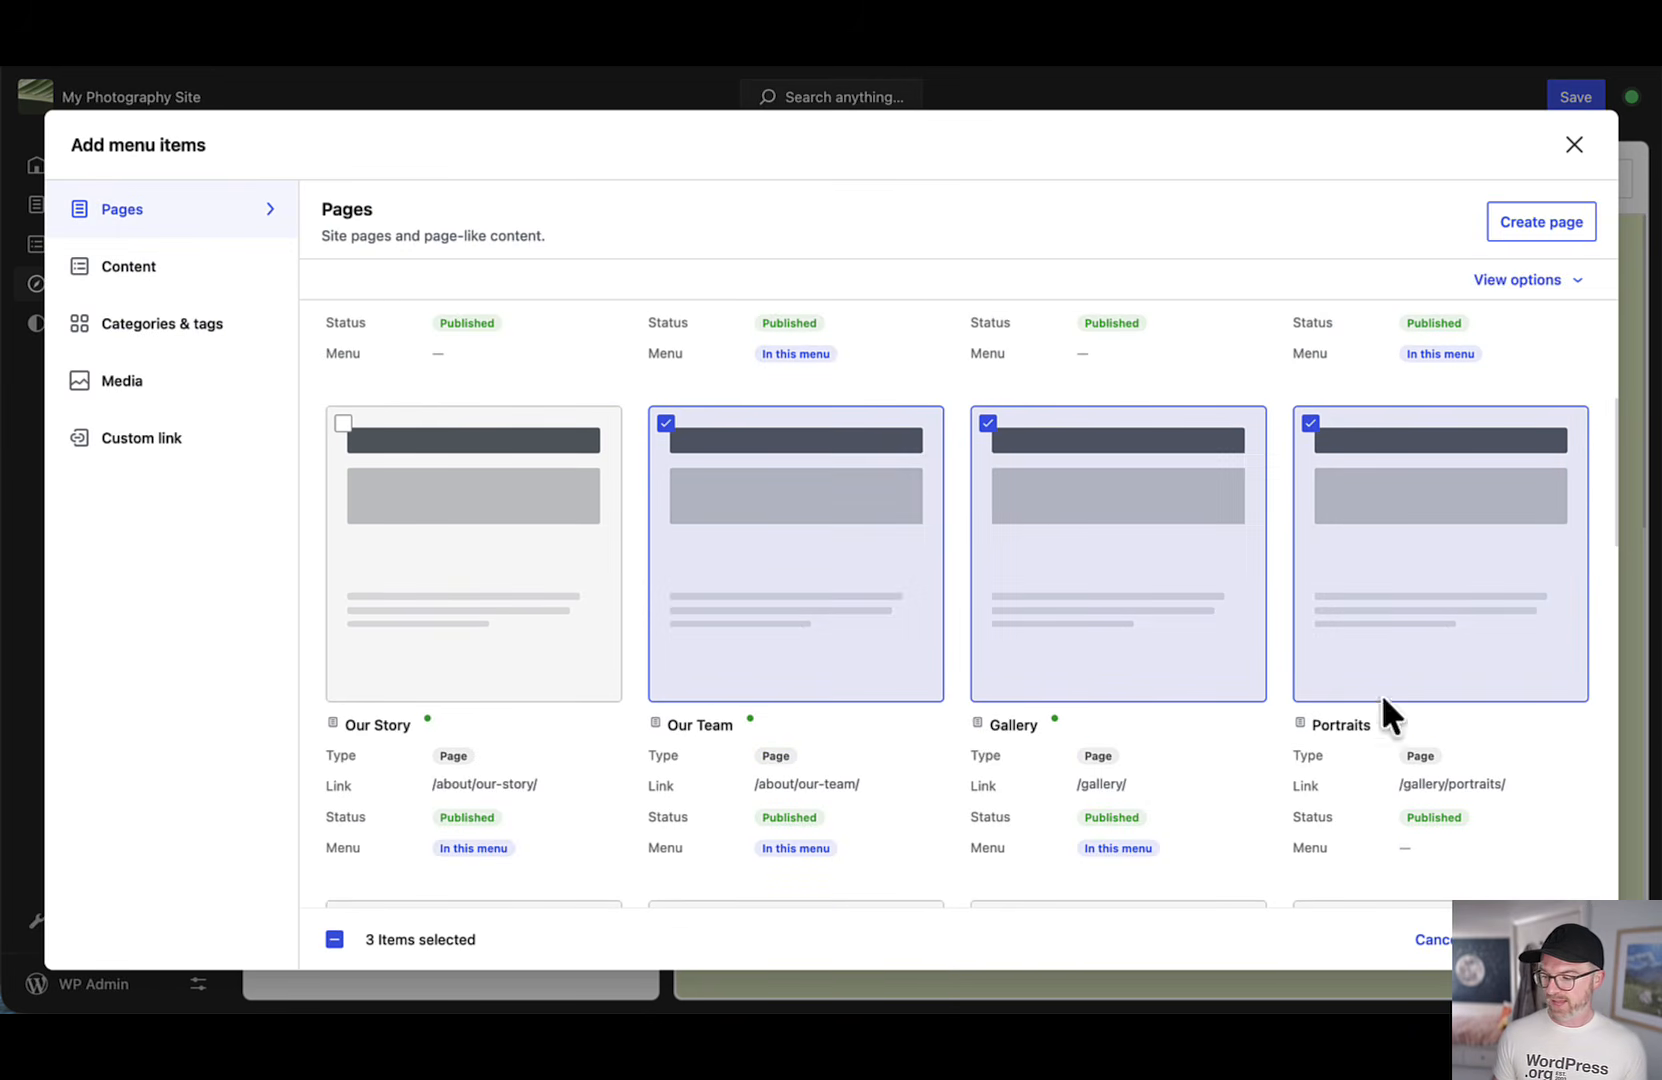
{"action": "left_click", "coordinate": [1538, 940]}
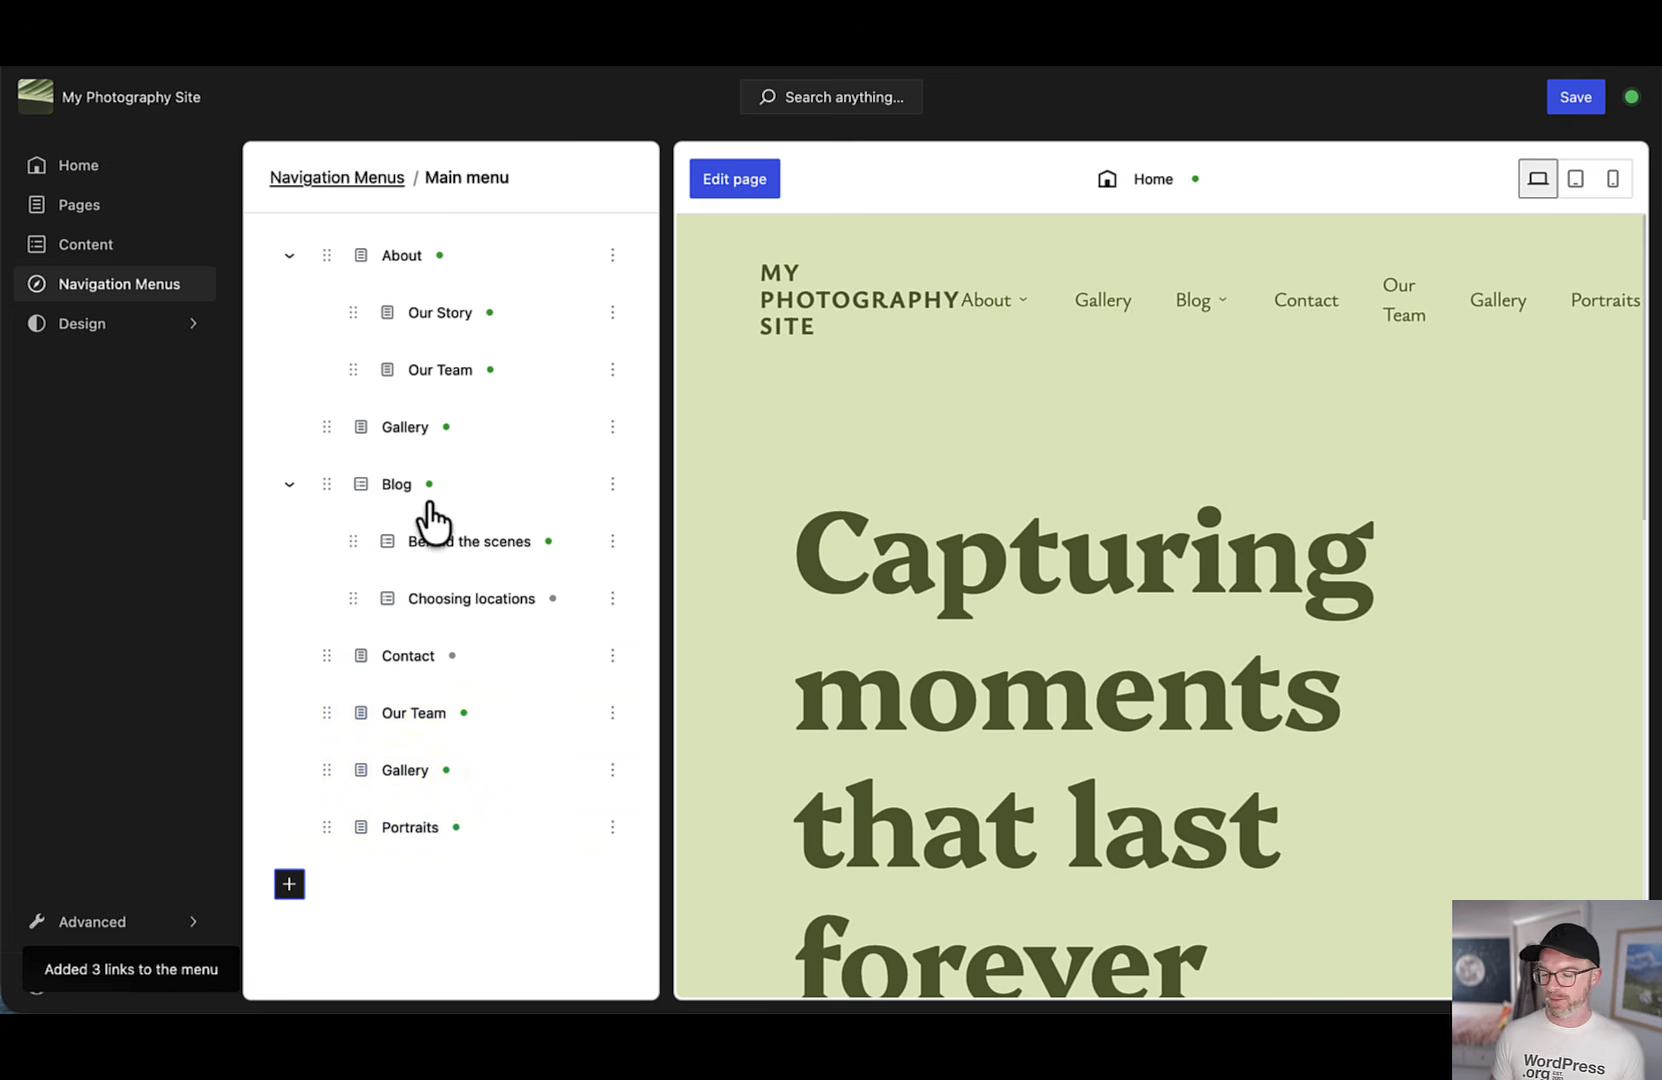
Step: Start adding more menu items and look through the Content, Categories & tags, Media and Custom link sources
{"action": "left_click", "coordinate": [289, 884]}
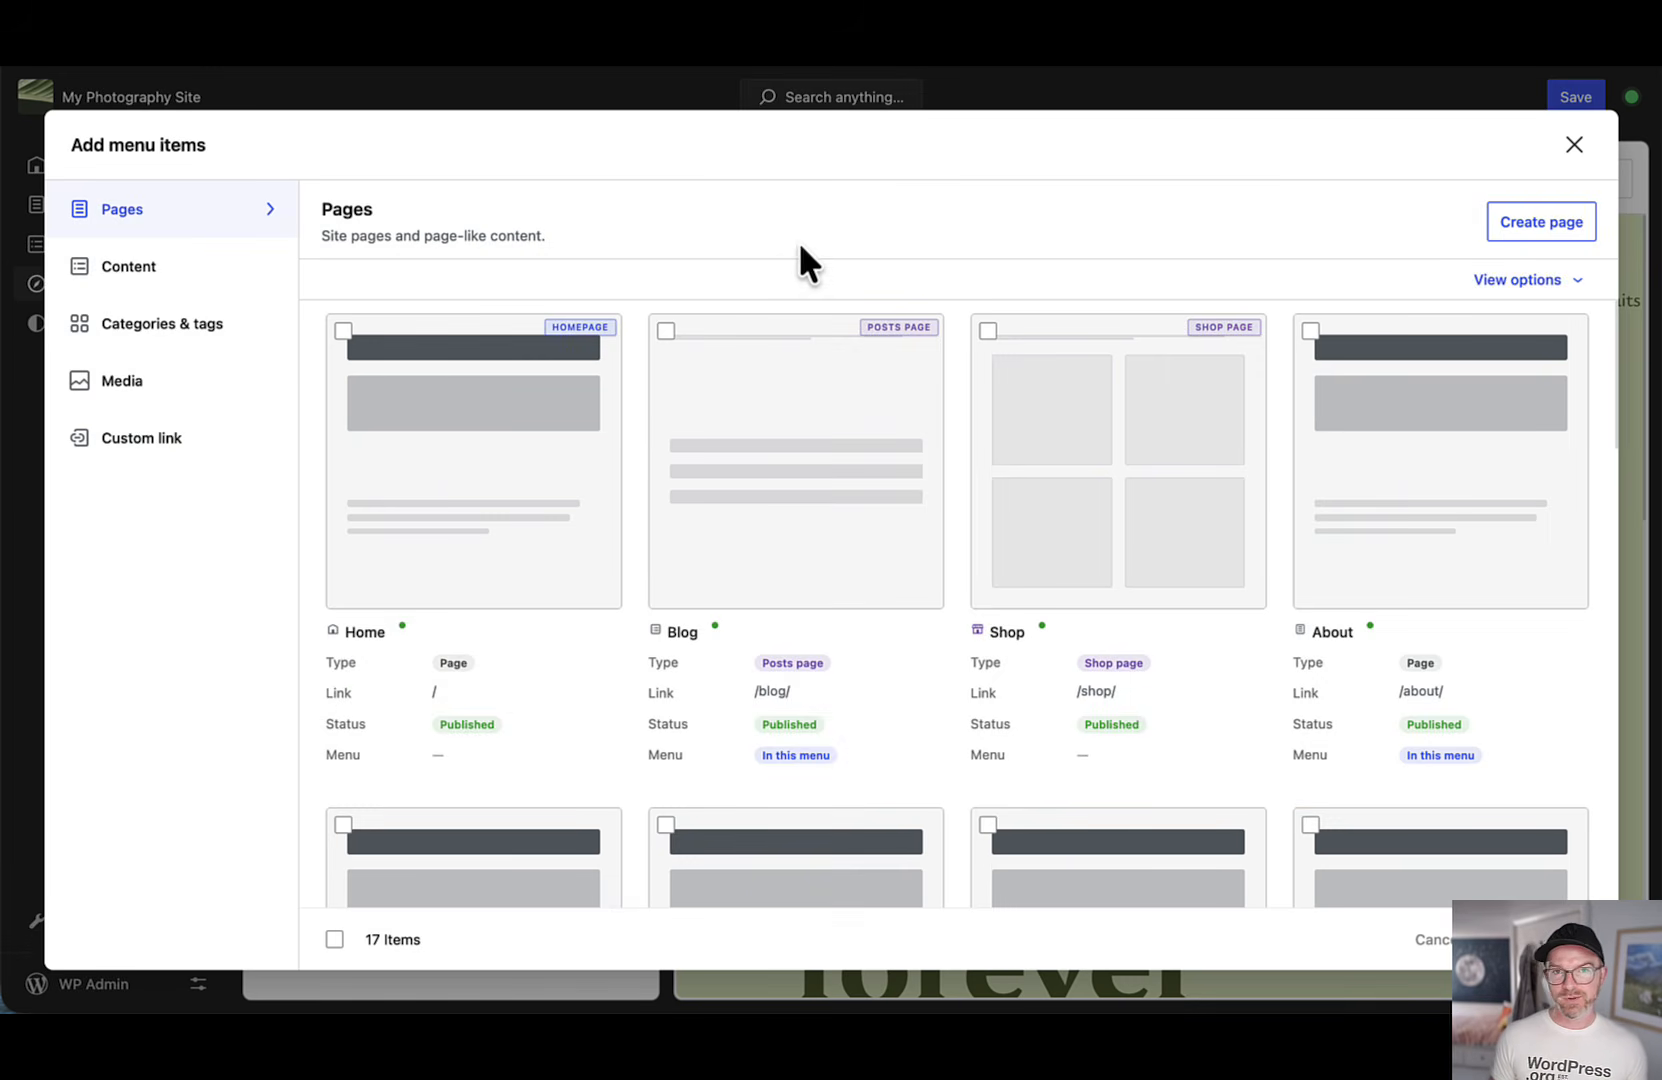
{"action": "left_click", "coordinate": [128, 266]}
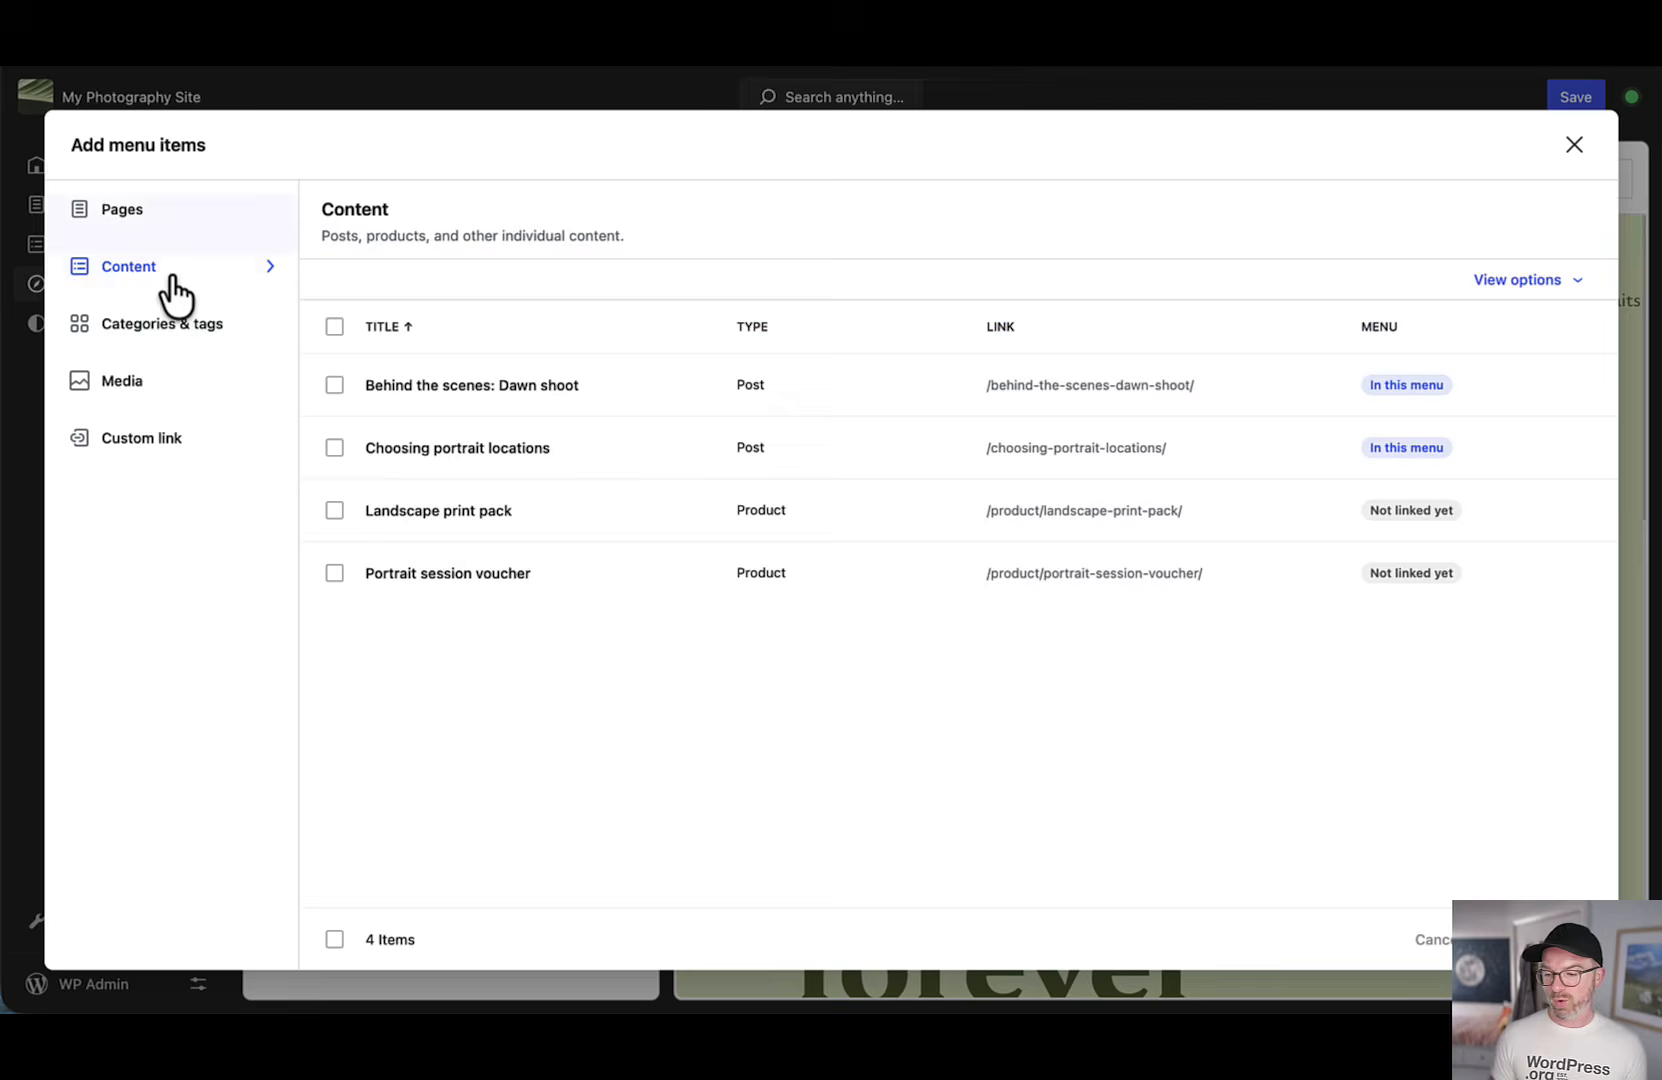
{"action": "left_click", "coordinate": [160, 323]}
{"action": "left_click", "coordinate": [122, 380]}
{"action": "left_click", "coordinate": [165, 442]}
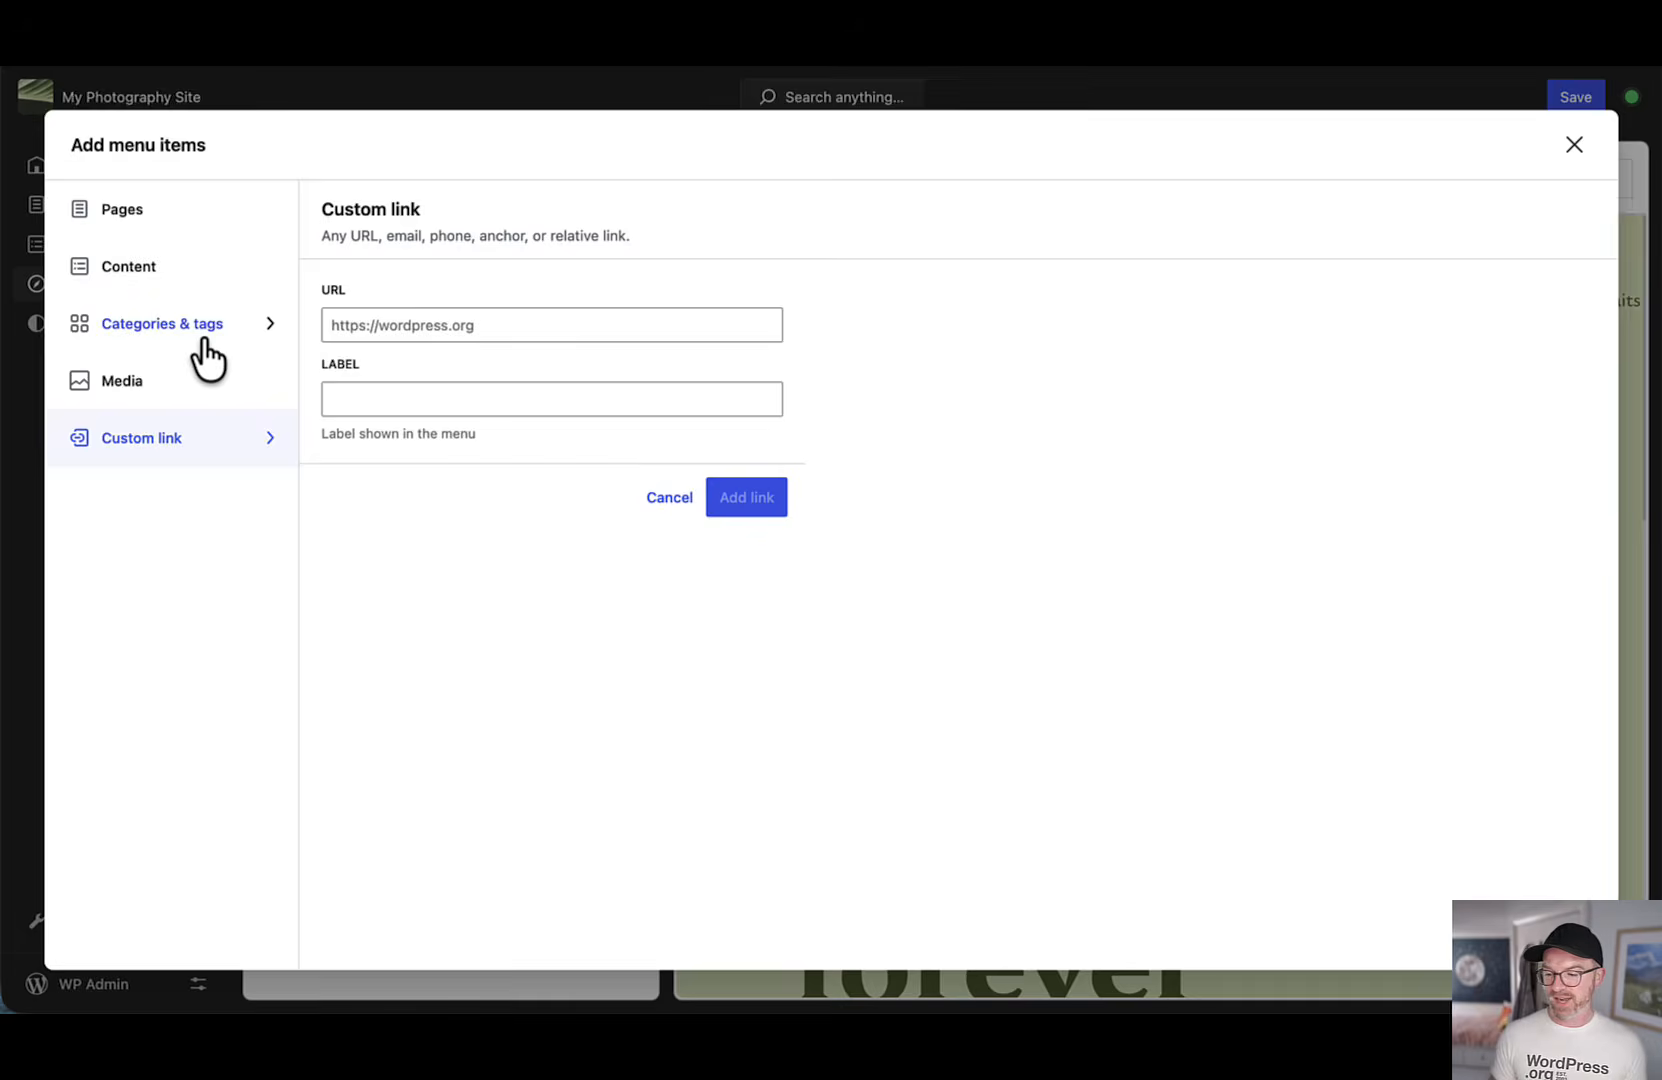
Step: Check the Content and Pages sources for menu items, and leave the Main menu without adding another item
{"action": "left_click", "coordinate": [163, 266]}
{"action": "left_click", "coordinate": [167, 212]}
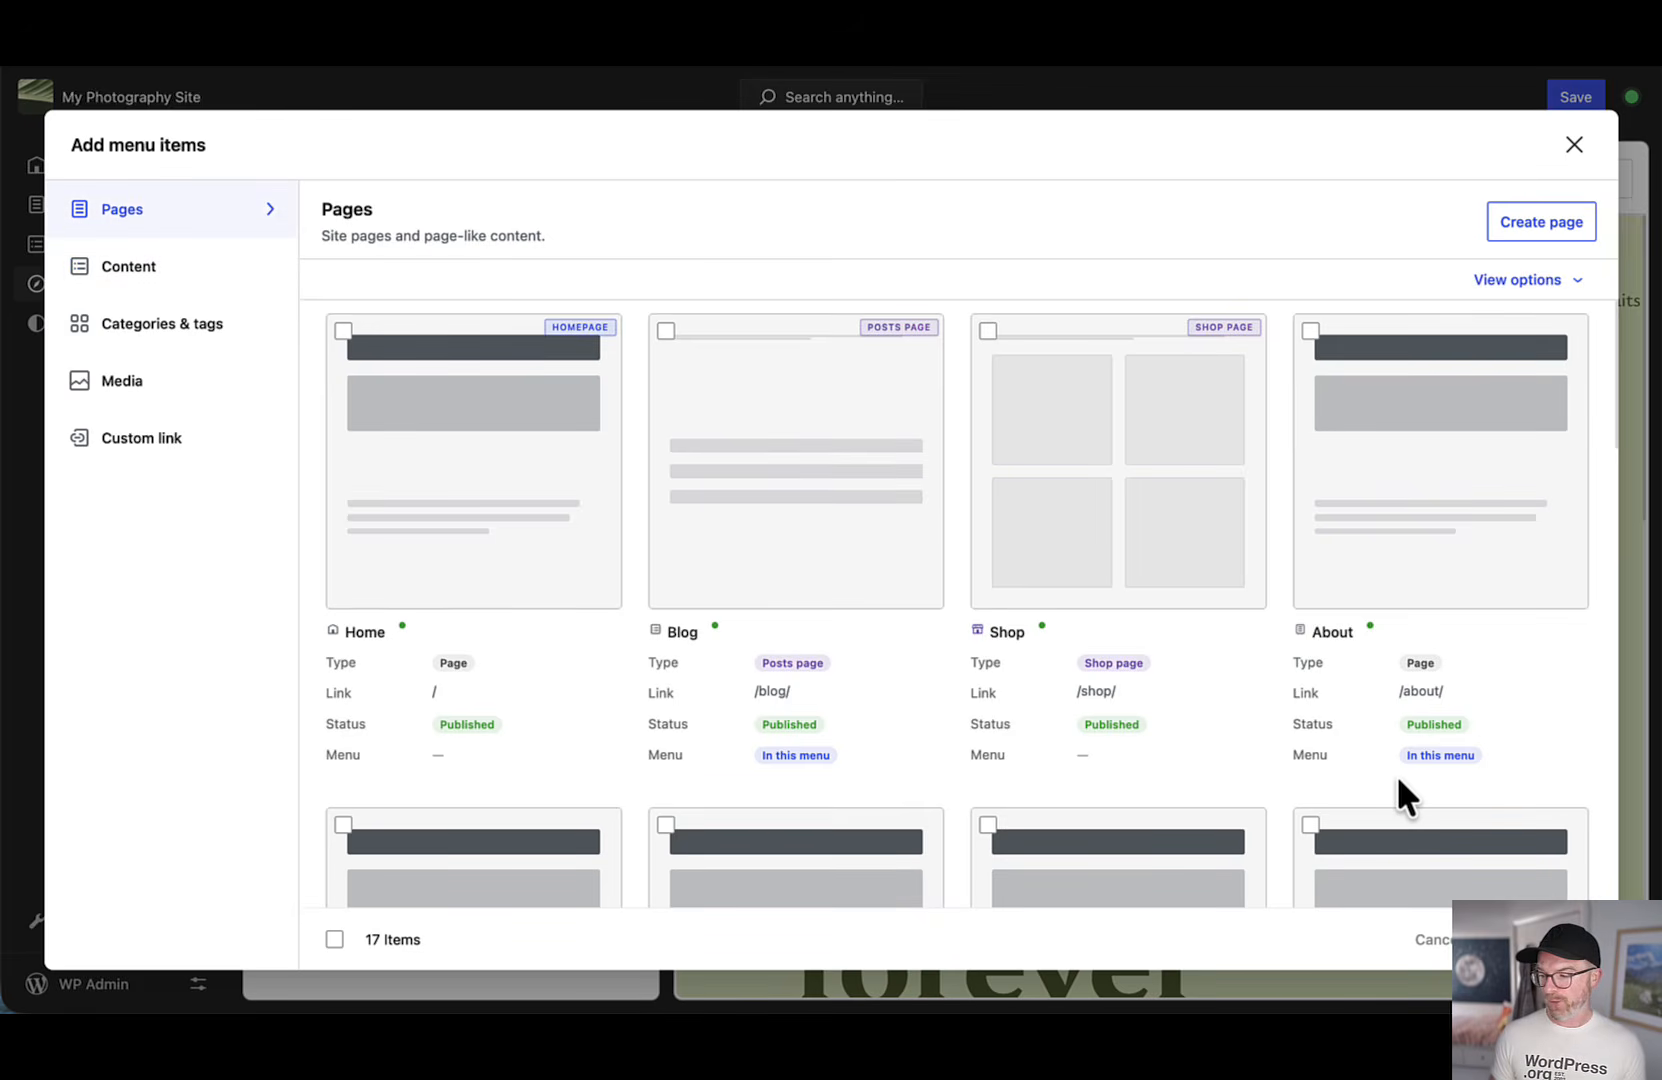
{"action": "left_click", "coordinate": [1575, 148]}
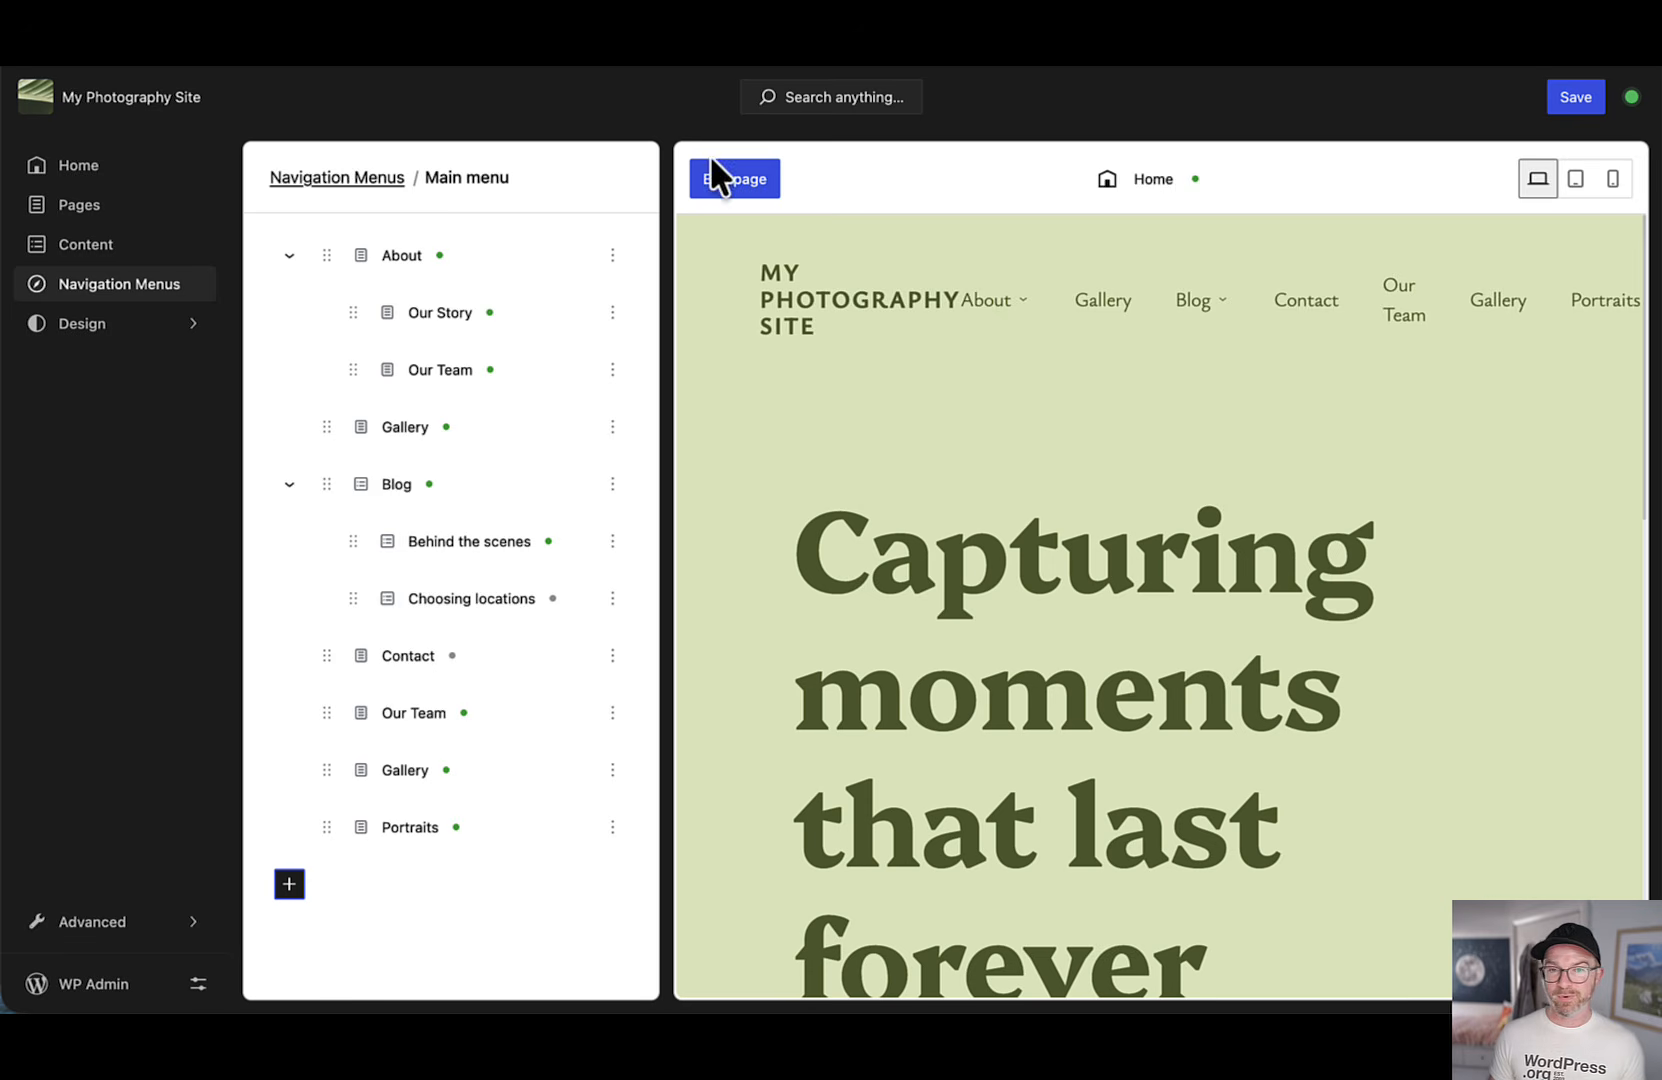
Step: Enter the Design section briefly and return to the Home overview of the site
{"action": "left_click", "coordinate": [145, 333]}
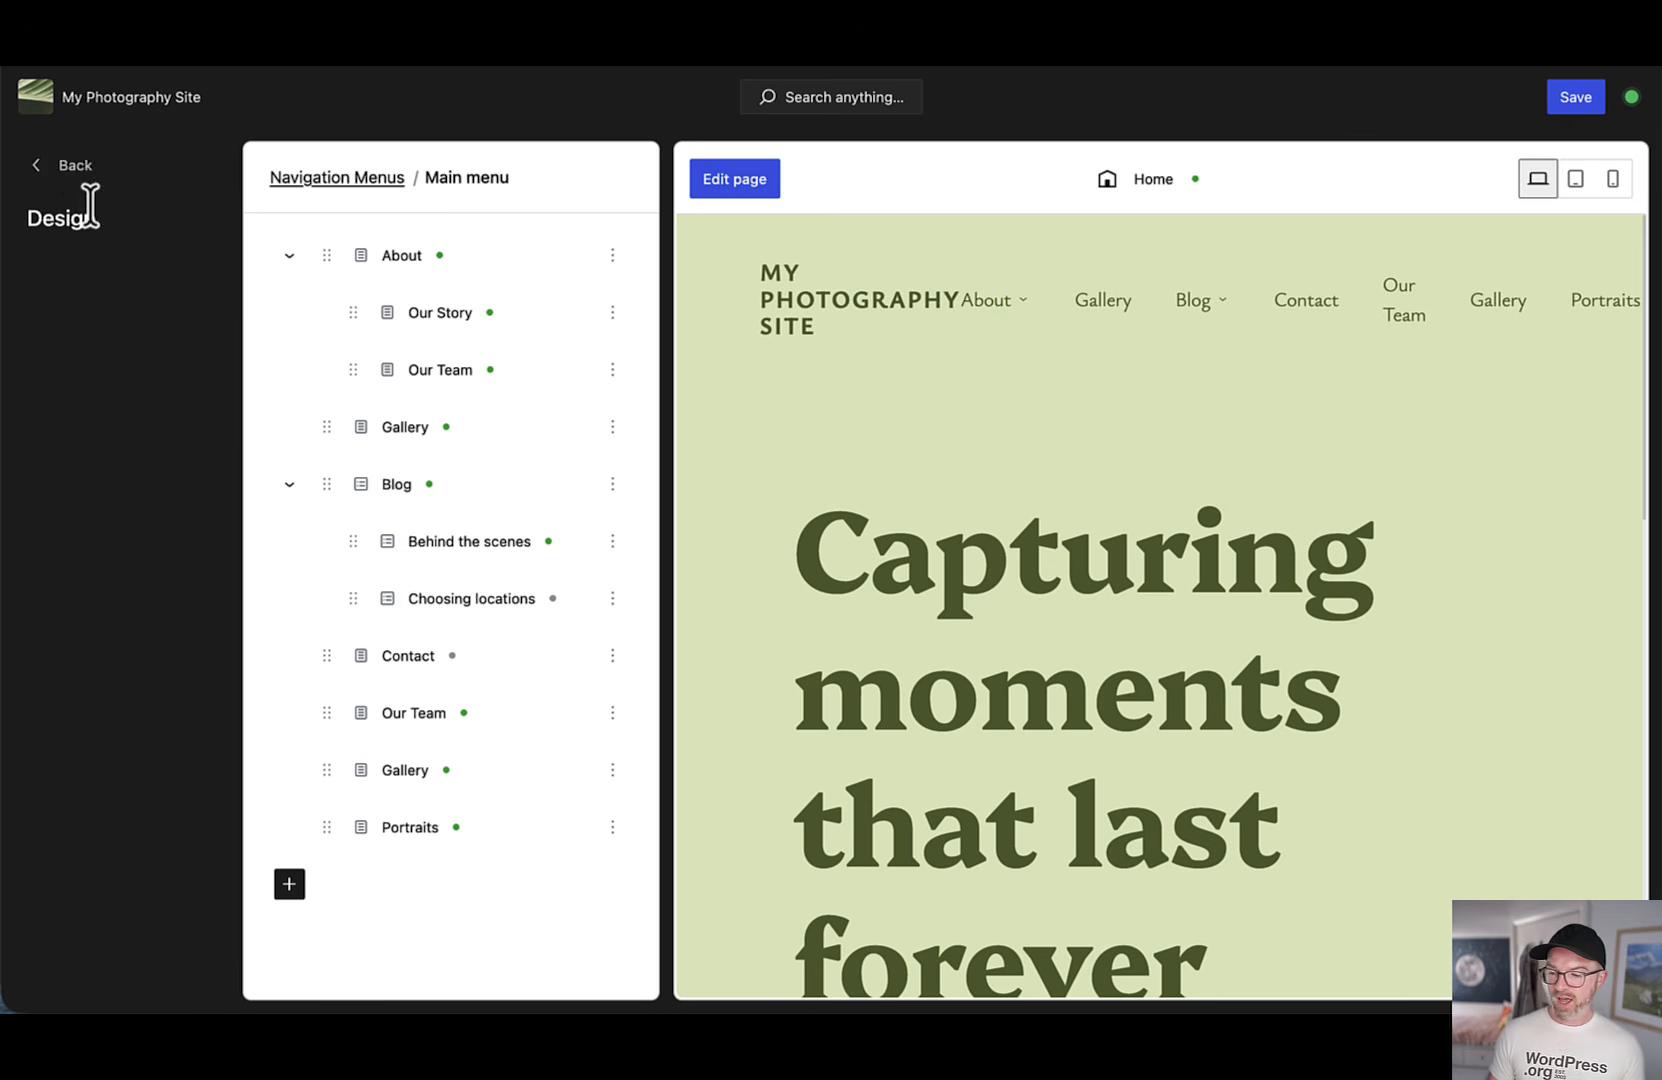
{"action": "left_click", "coordinate": [76, 170]}
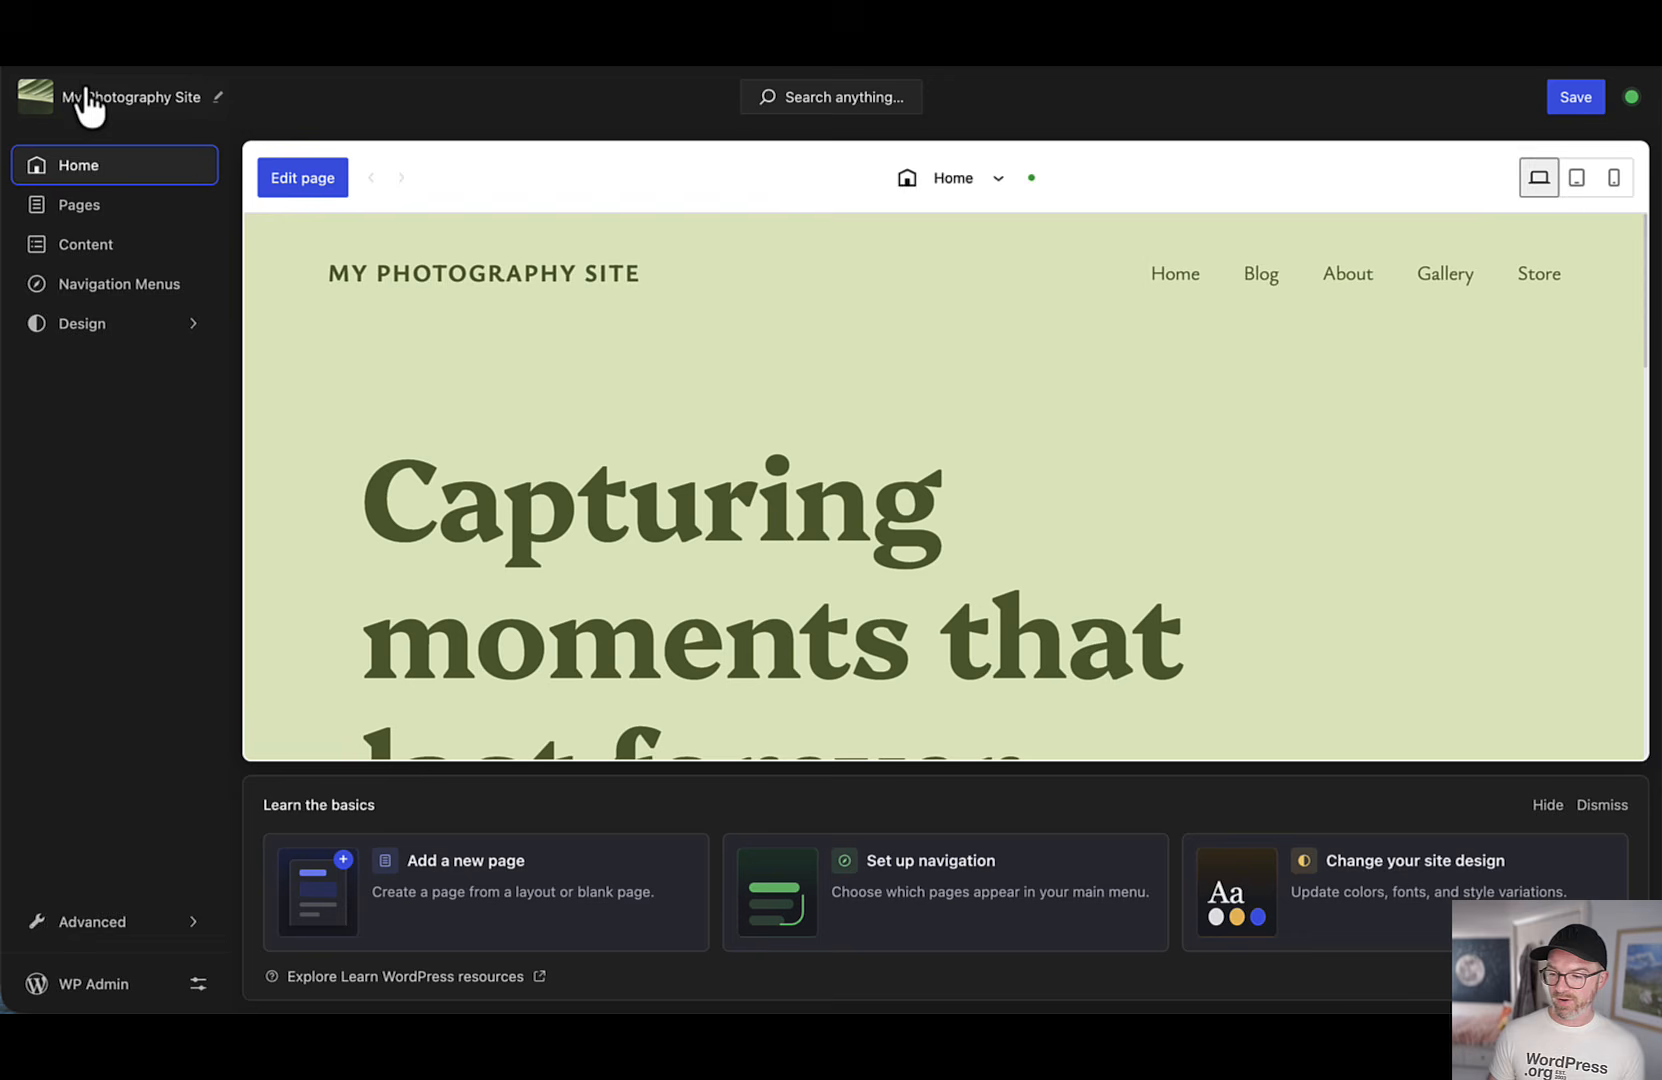
{"action": "left_click", "coordinate": [85, 328]}
{"action": "left_click", "coordinate": [76, 165]}
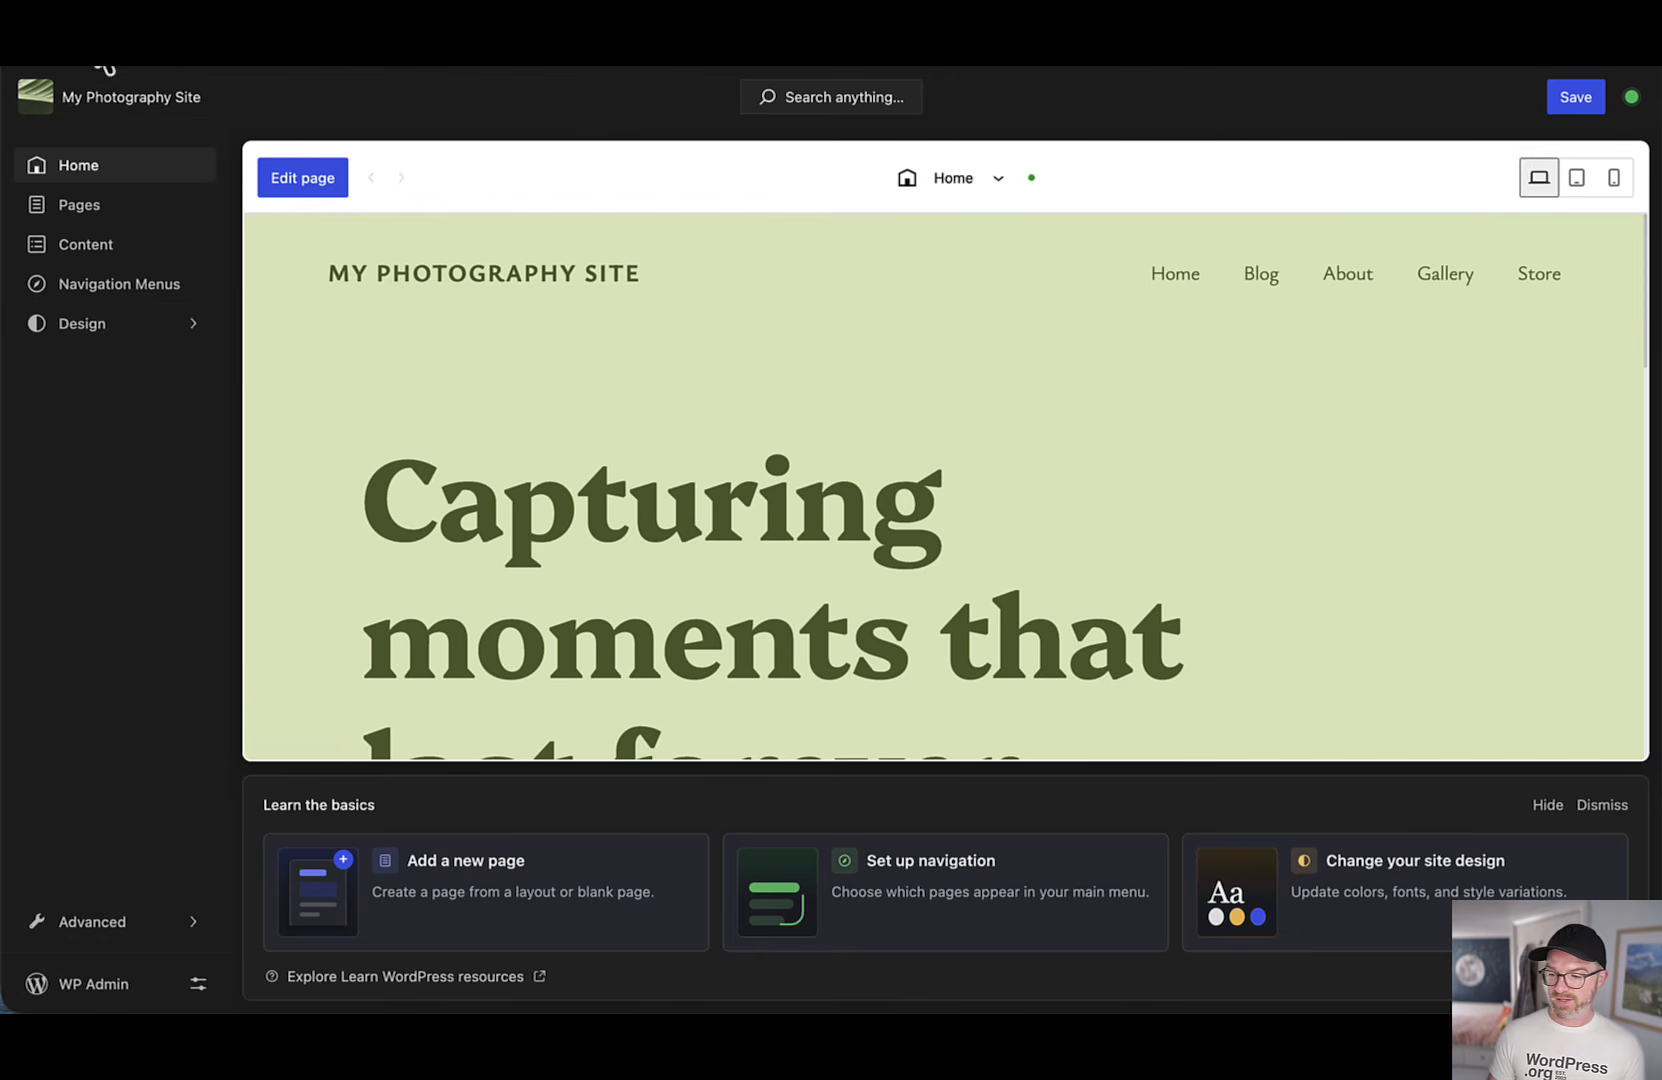
Step: Look through the Design section's style variations, color variations and typography options, and return to the Home overview
{"action": "left_click", "coordinate": [137, 323]}
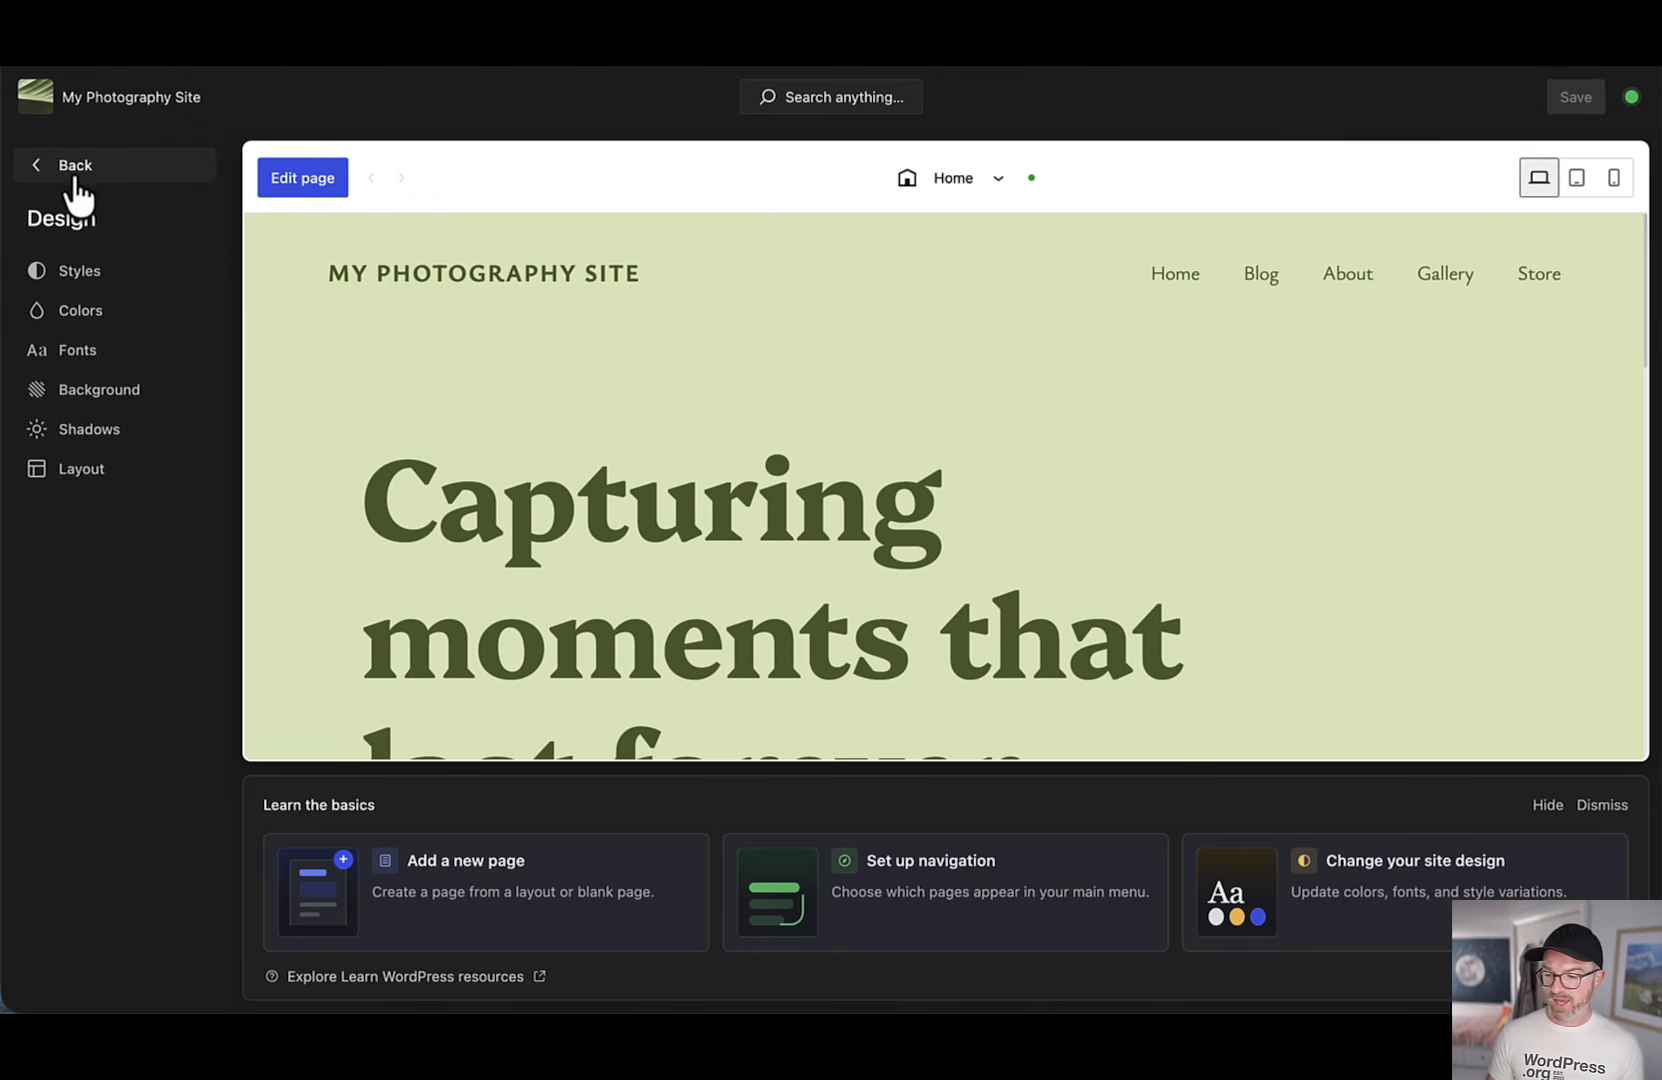
{"action": "left_click", "coordinate": [72, 272]}
{"action": "scroll", "coordinate": [547, 513], "scroll_direction": "down", "scroll_amount": 5}
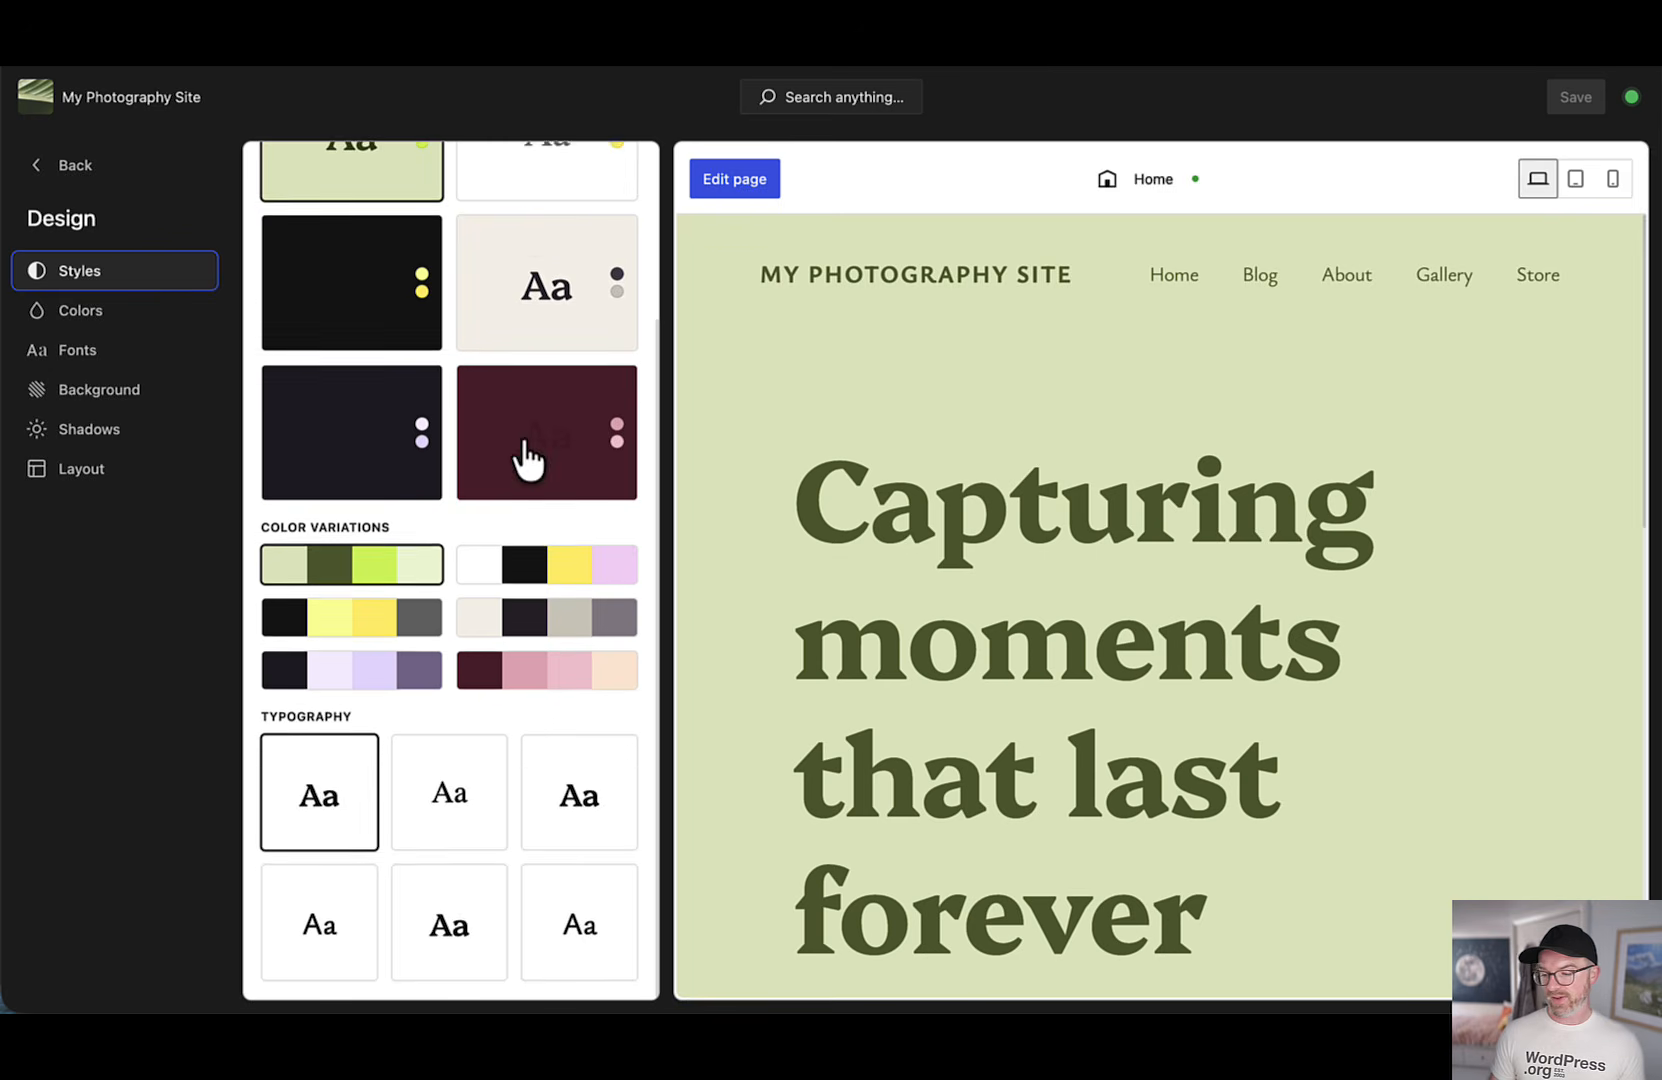
{"action": "scroll", "coordinate": [523, 456], "scroll_direction": "up", "scroll_amount": 5}
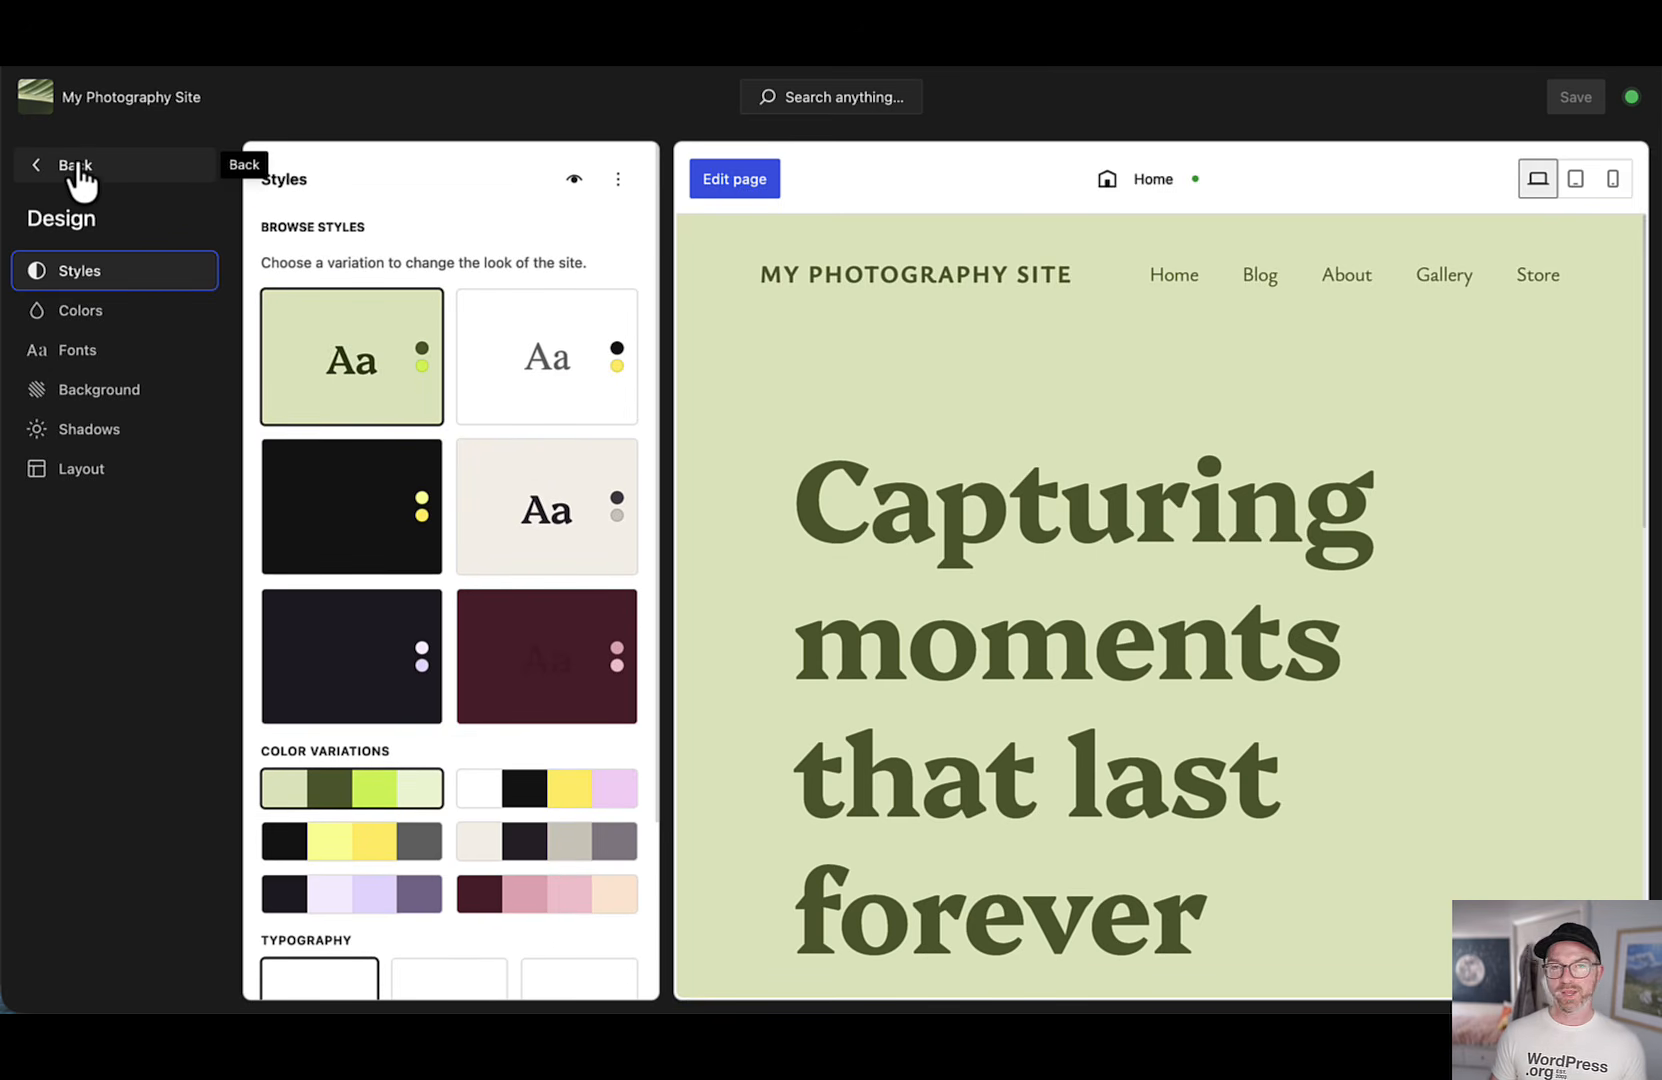
{"action": "scroll", "coordinate": [530, 515], "scroll_direction": "down", "scroll_amount": 5}
{"action": "scroll", "coordinate": [530, 515], "scroll_direction": "up", "scroll_amount": 1}
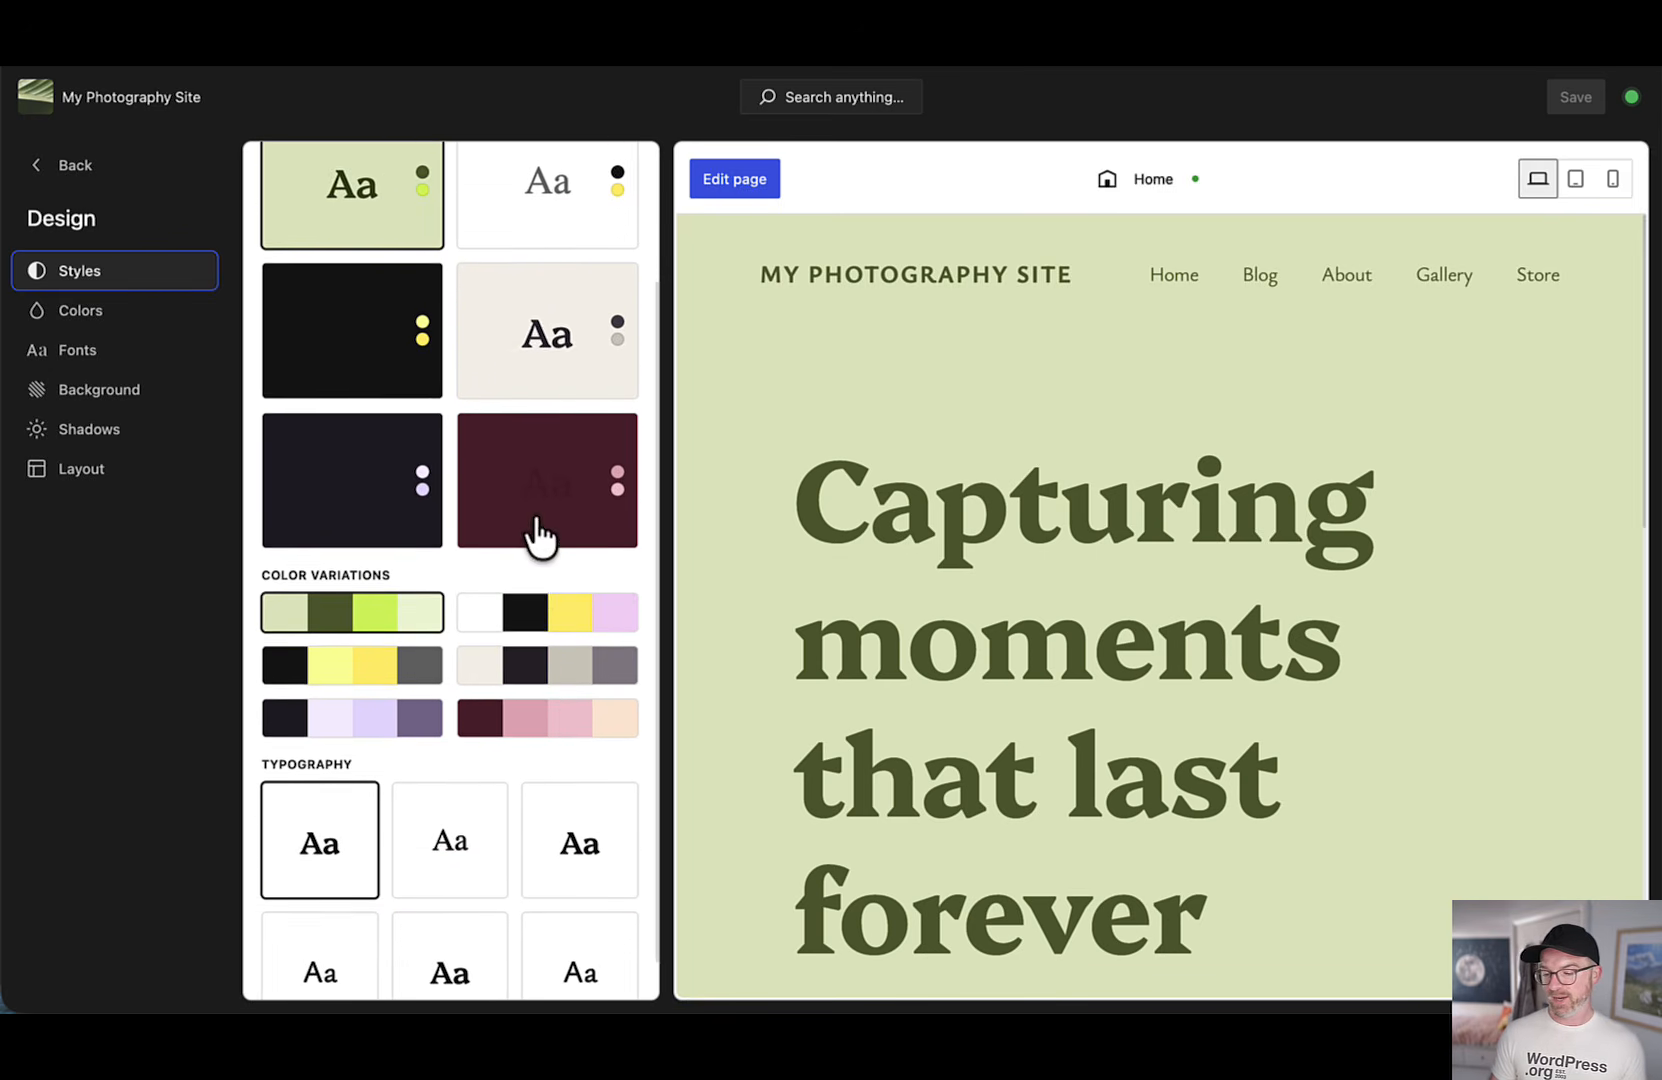
{"action": "scroll", "coordinate": [534, 512], "scroll_direction": "down", "scroll_amount": 1}
{"action": "scroll", "coordinate": [534, 512], "scroll_direction": "up", "scroll_amount": 3}
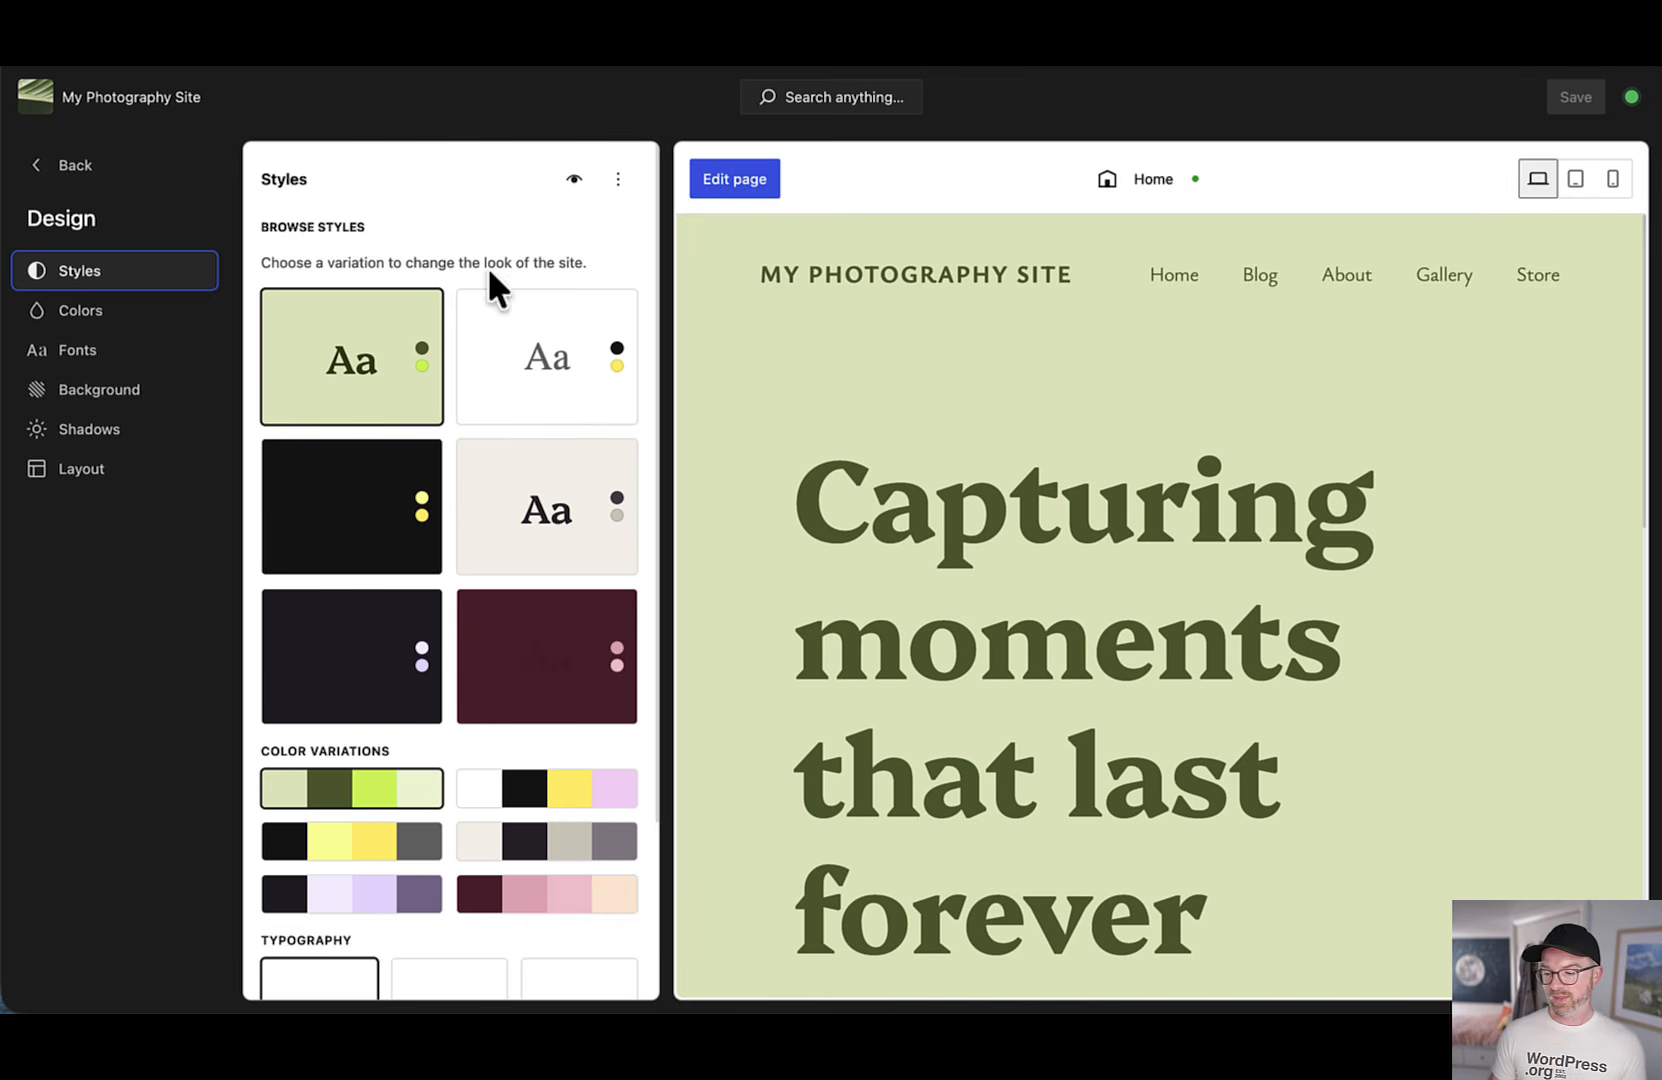
{"action": "scroll", "coordinate": [388, 690], "scroll_direction": "down", "scroll_amount": 3}
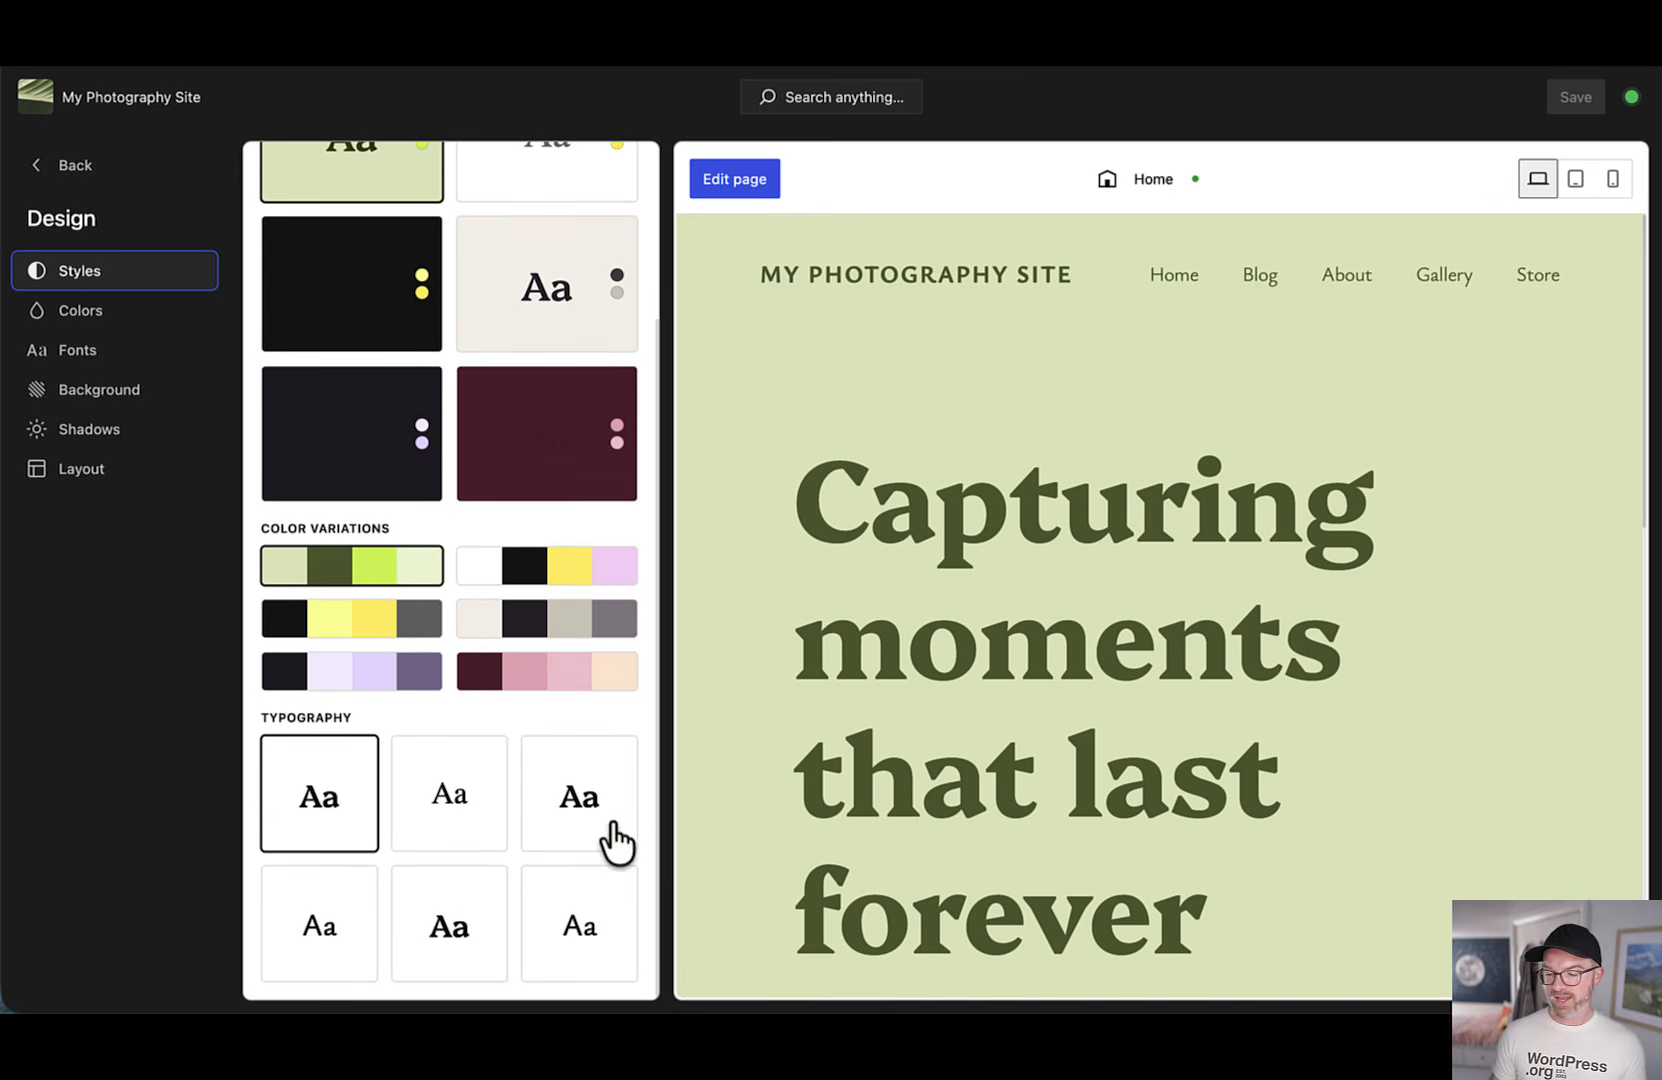
{"action": "scroll", "coordinate": [330, 290], "scroll_direction": "up", "scroll_amount": 3}
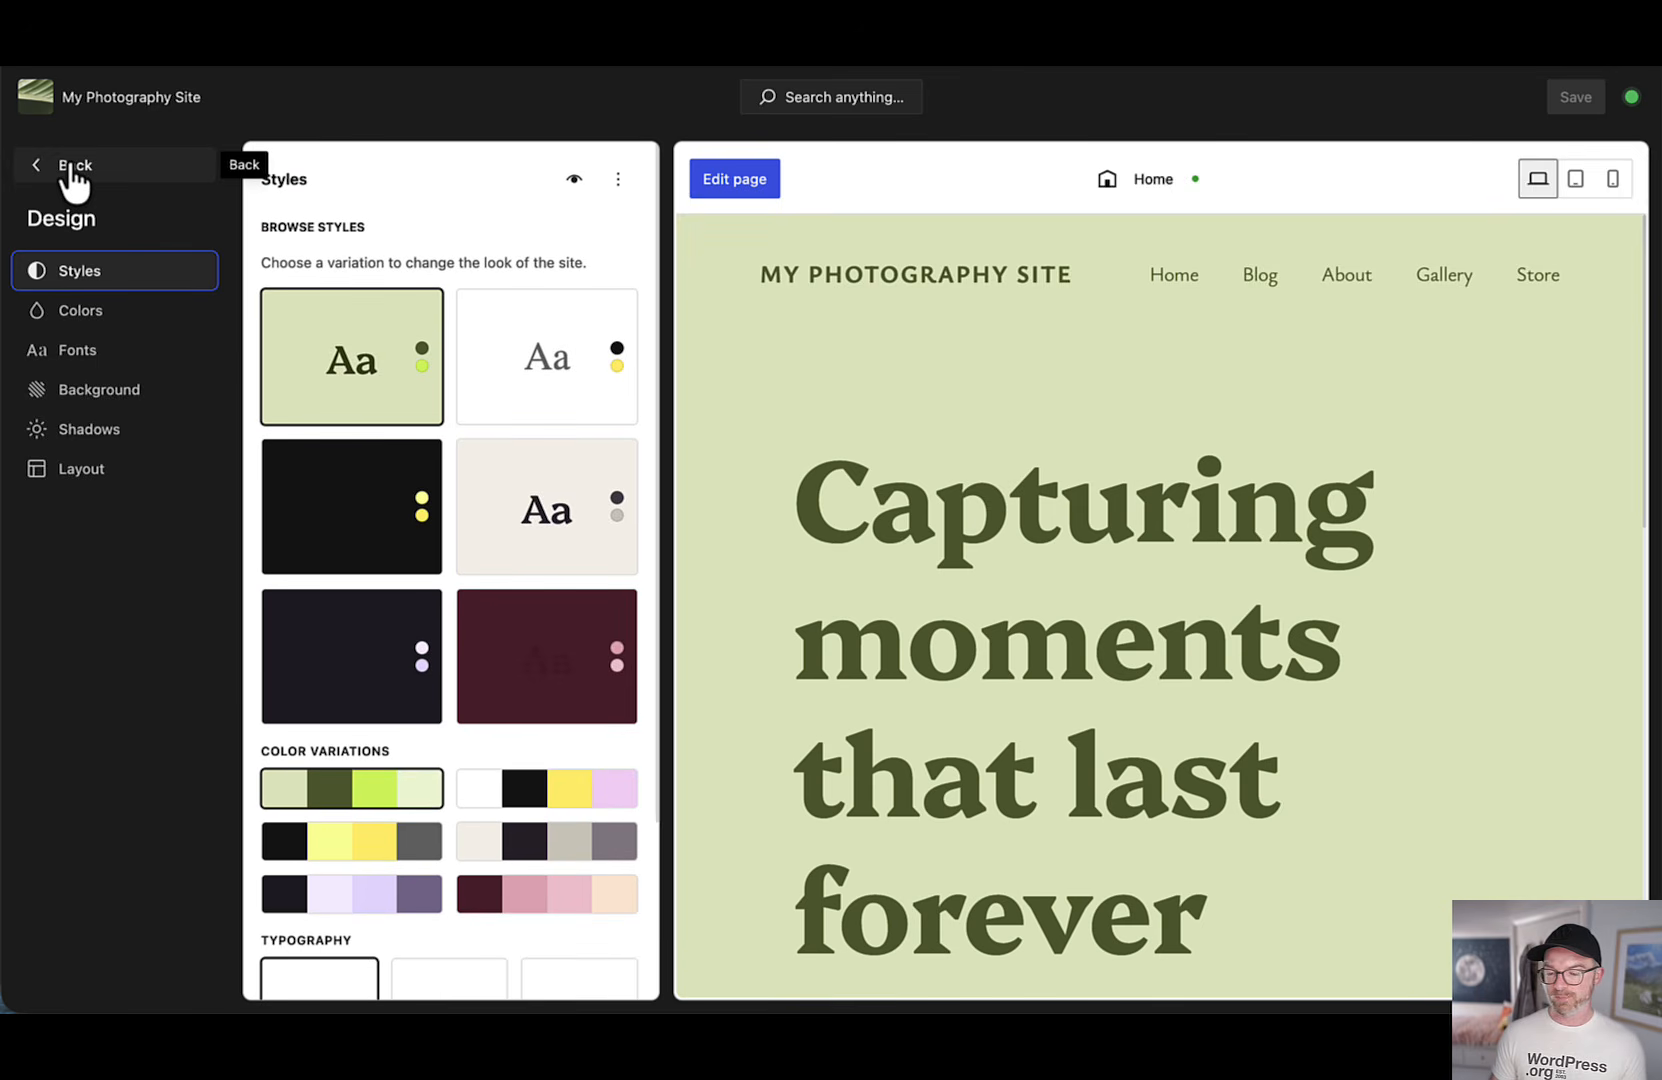
{"action": "left_click", "coordinate": [68, 166]}
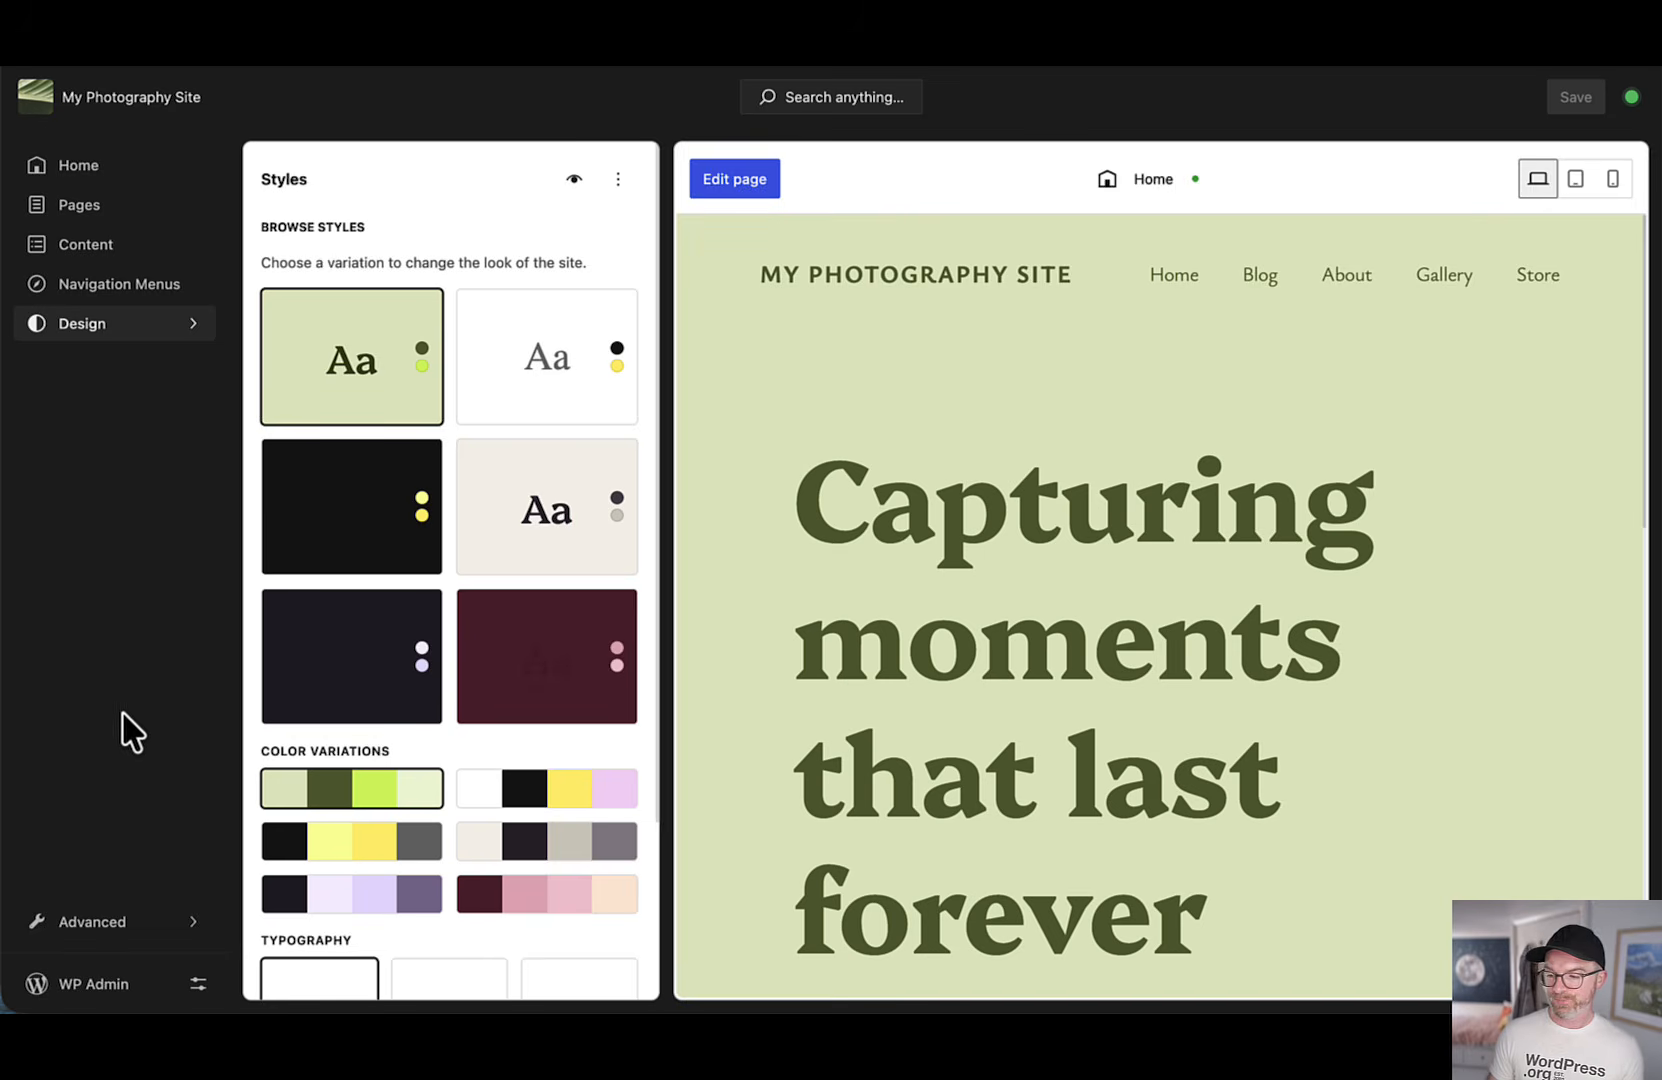
{"action": "left_click", "coordinate": [78, 168]}
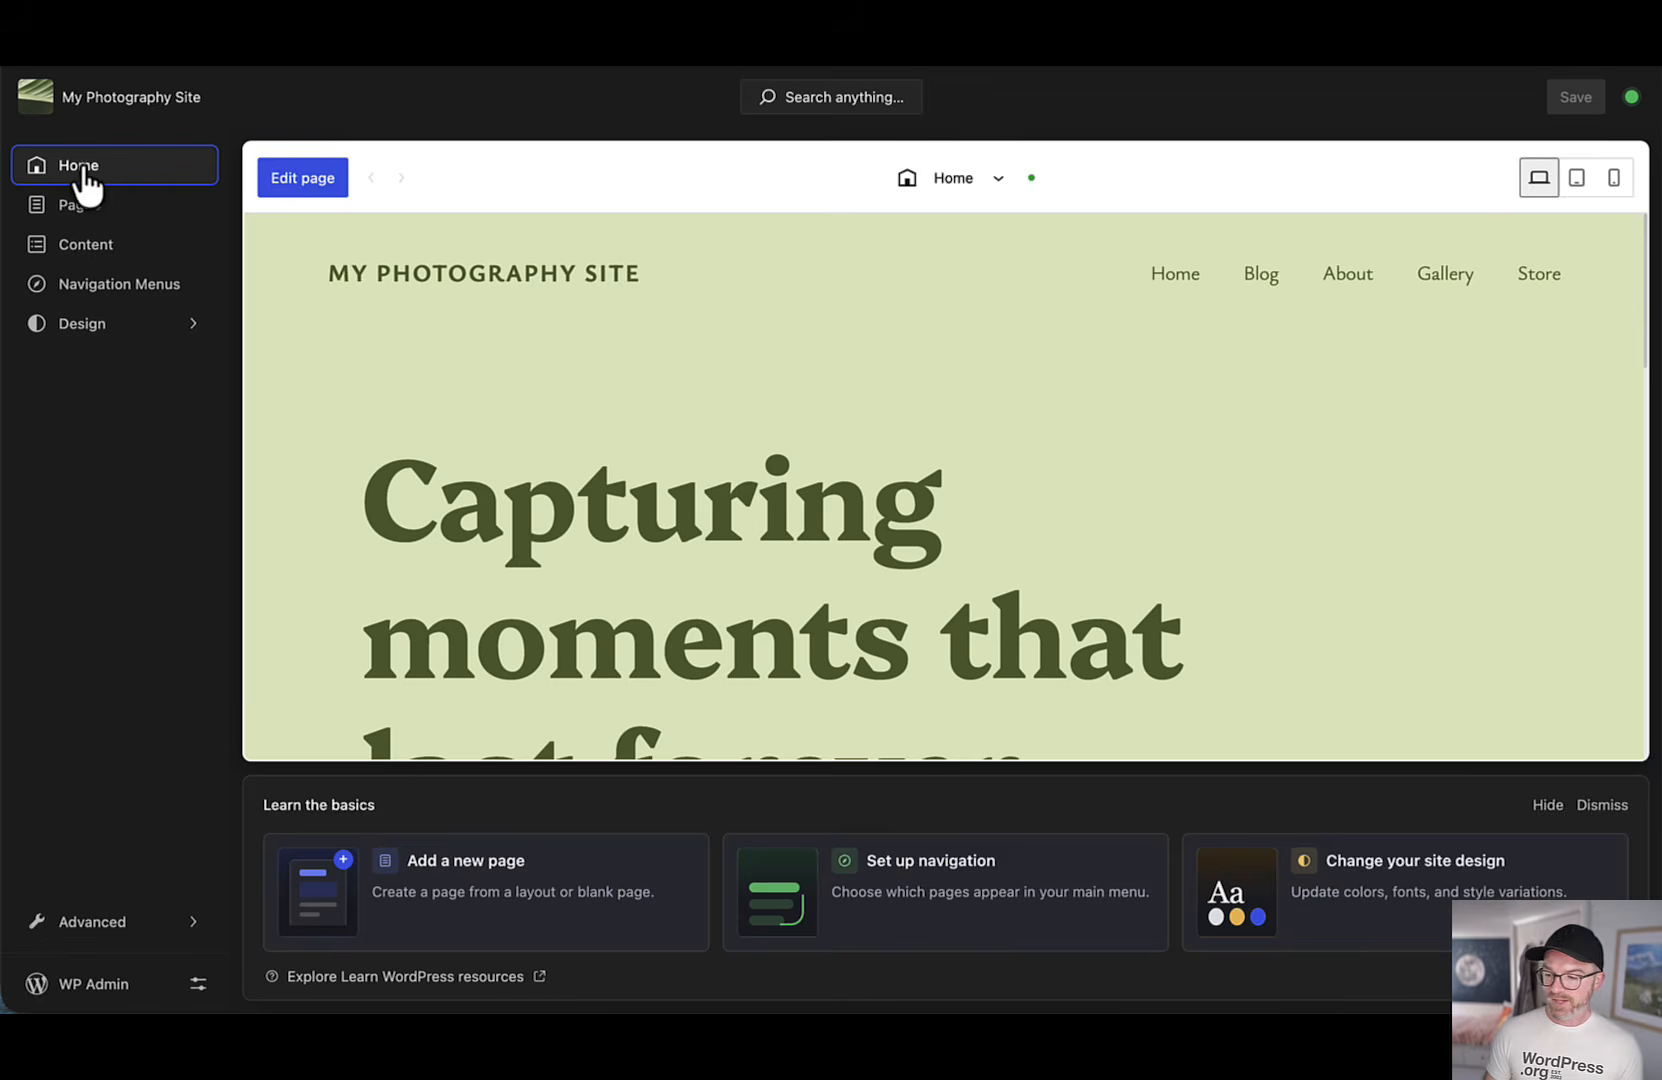
Step: View the site title and logo settings without changing them, and try to go back to WP Admin
{"action": "left_click", "coordinate": [128, 114]}
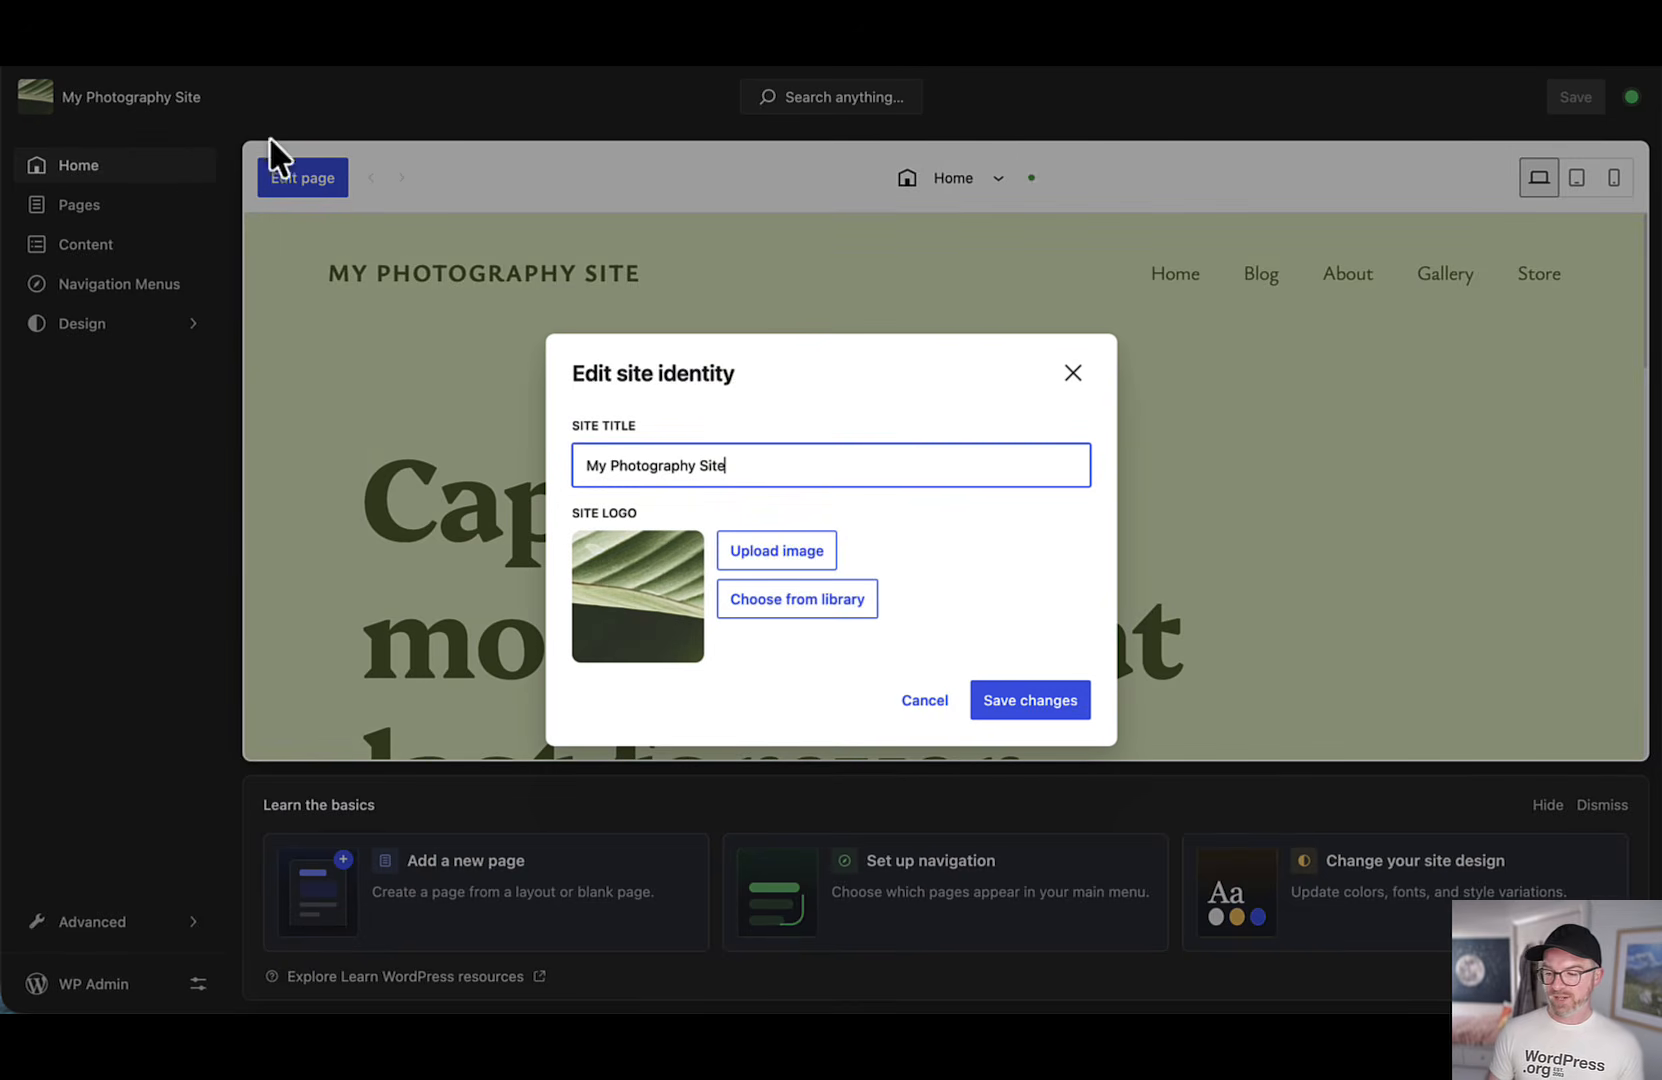
{"action": "left_click", "coordinate": [1075, 385]}
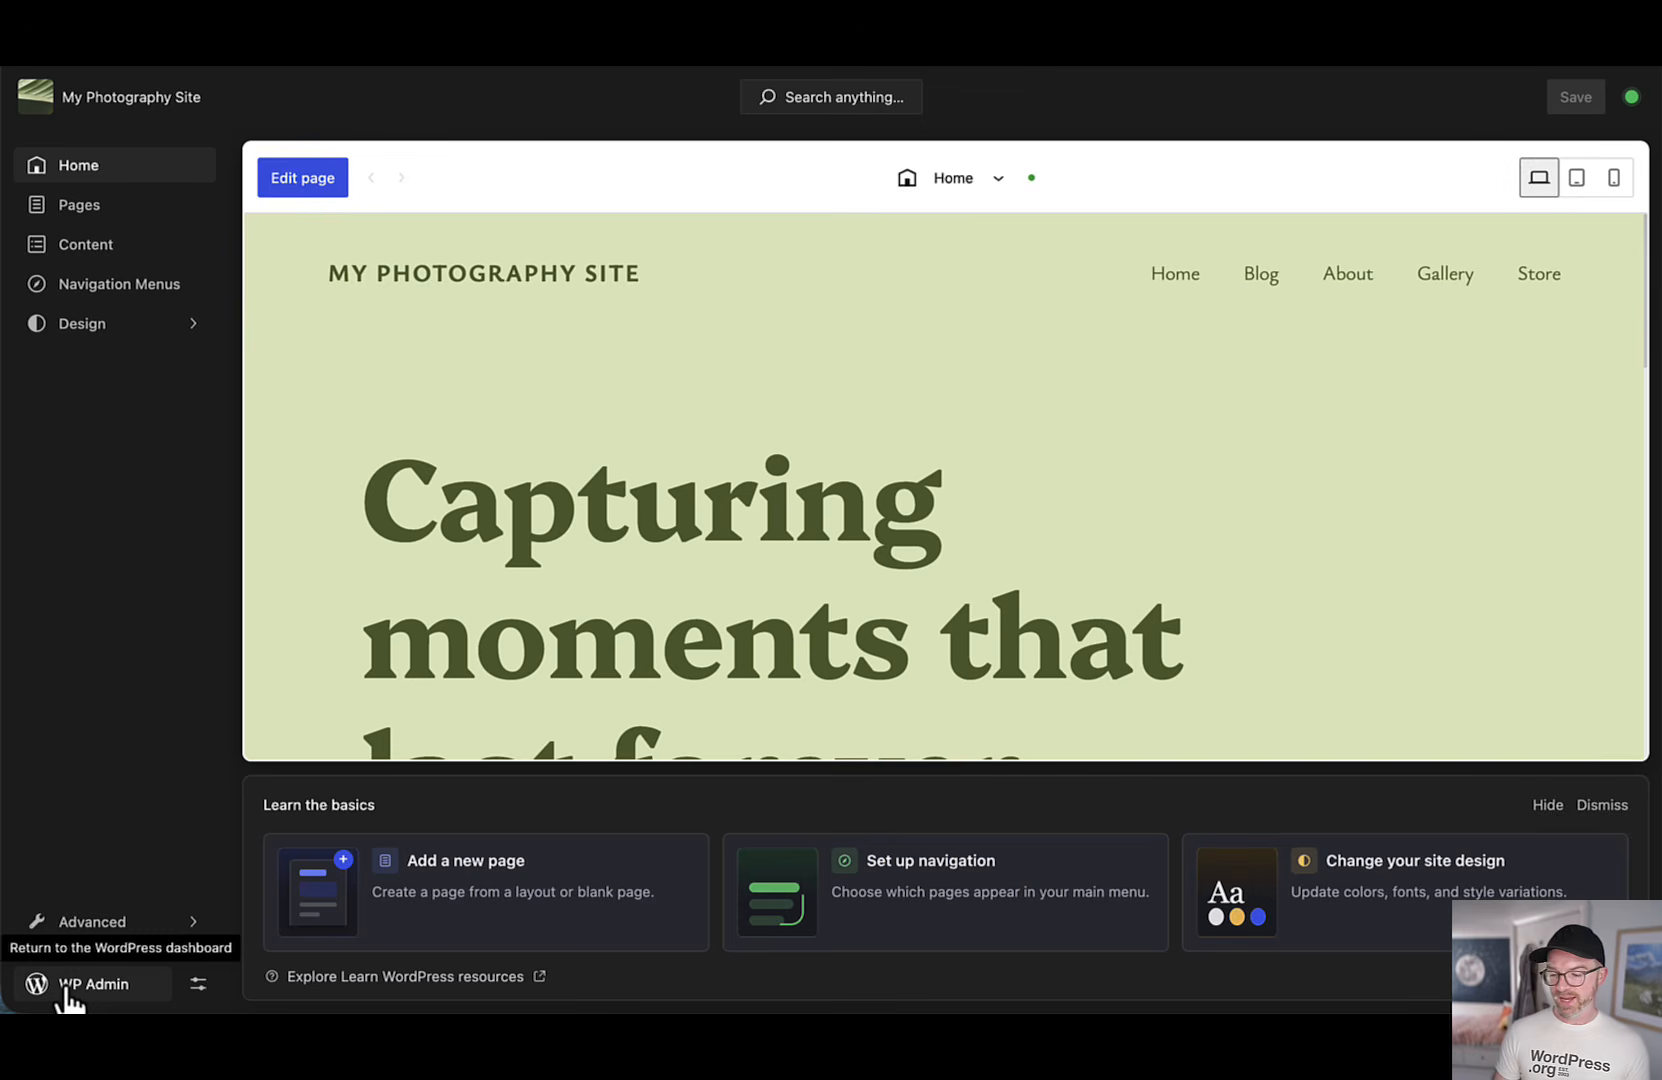
{"action": "left_click", "coordinate": [66, 985]}
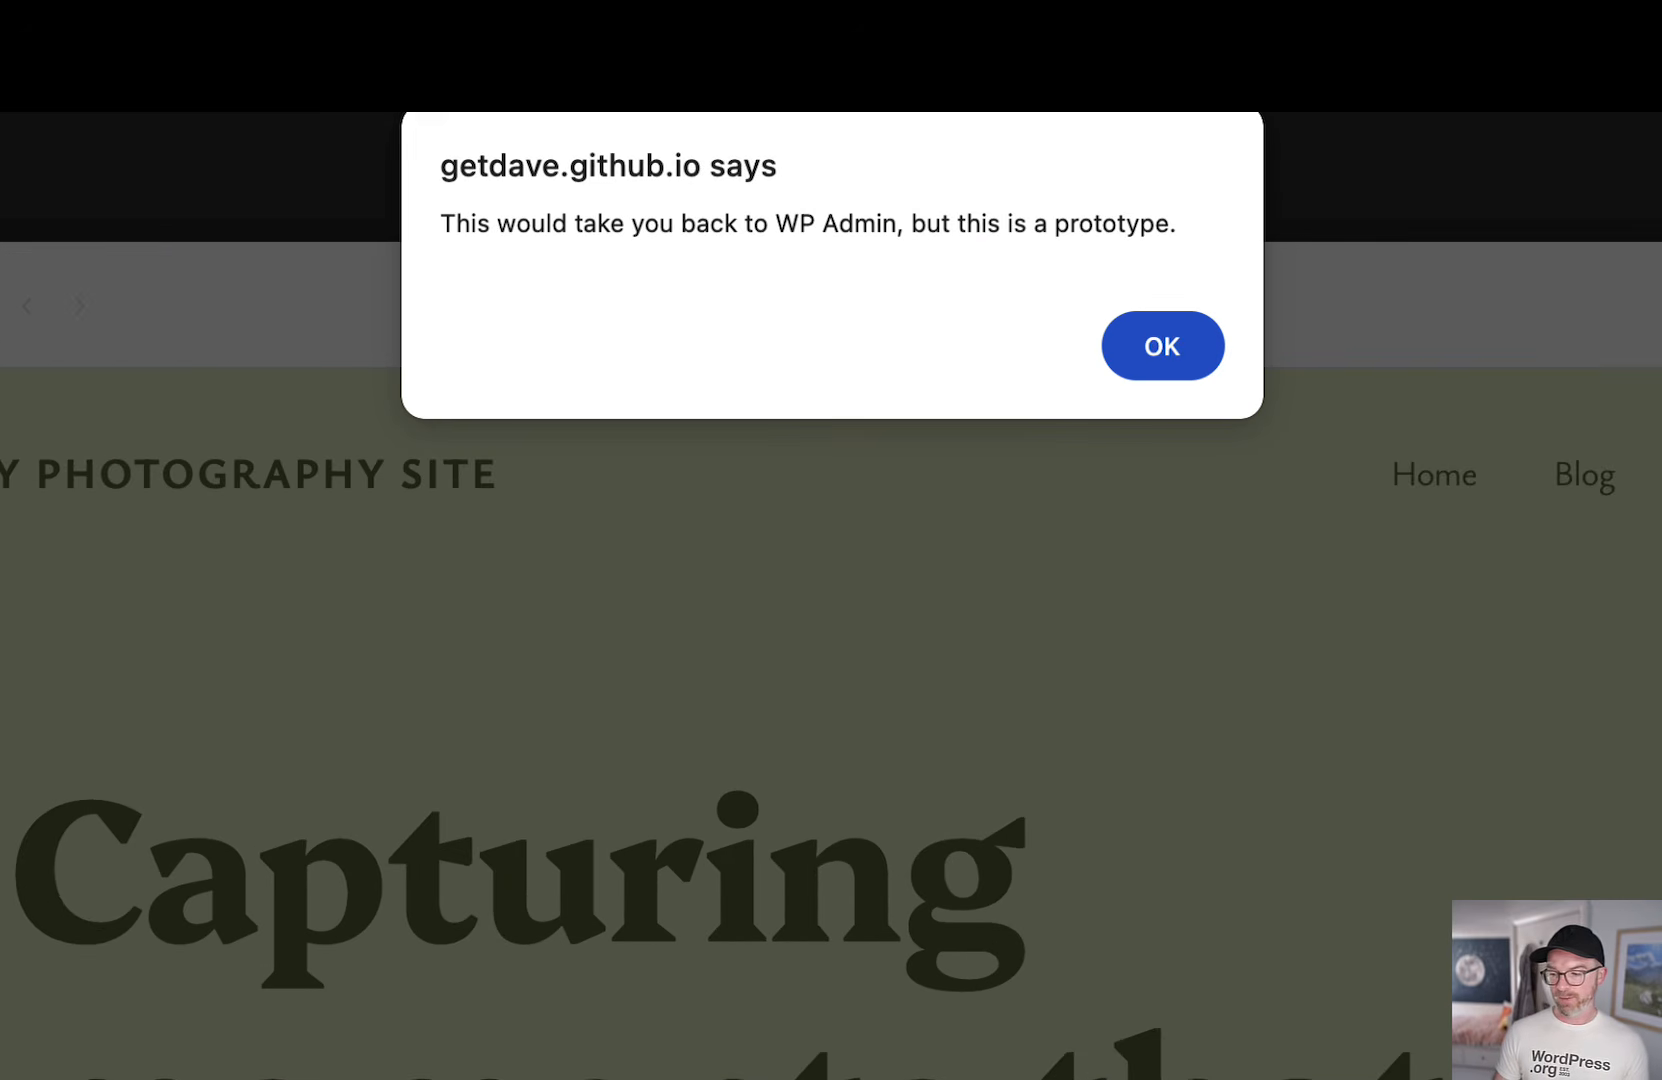
{"action": "left_click", "coordinate": [1150, 355]}
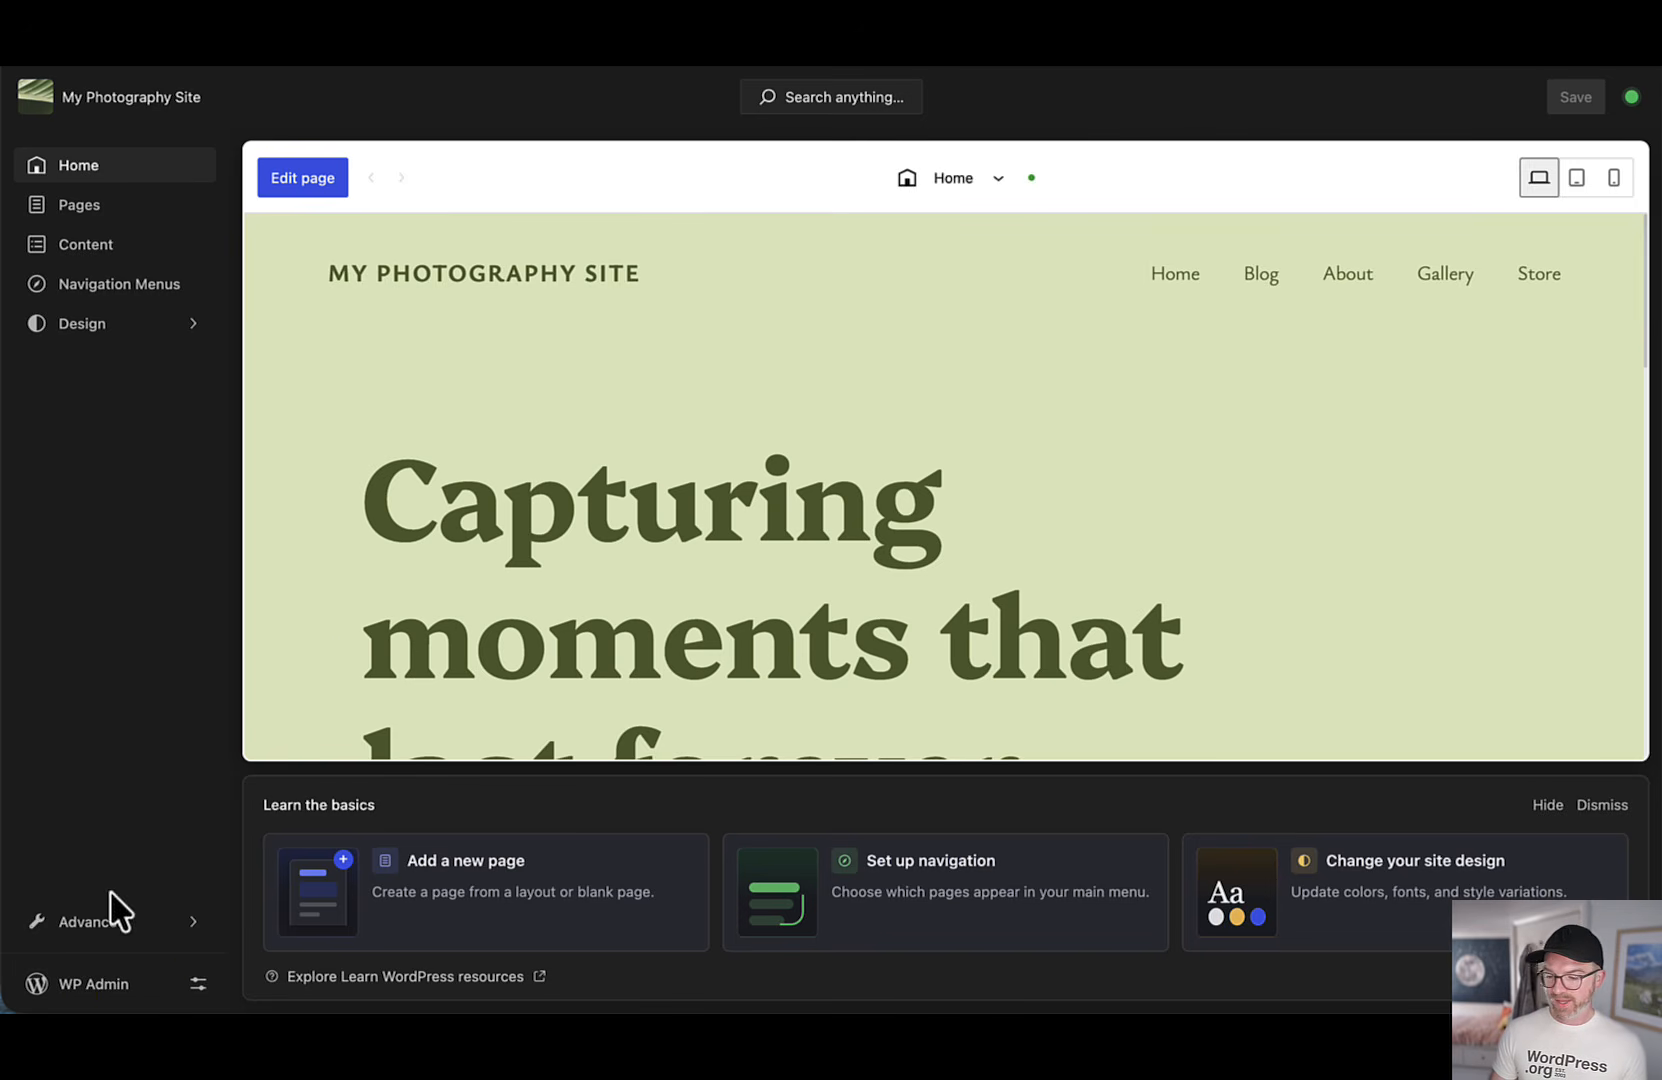
Step: View the Patterns, Template Parts and Templates in the Advanced section, and return to the main navigation
{"action": "left_click", "coordinate": [117, 925]}
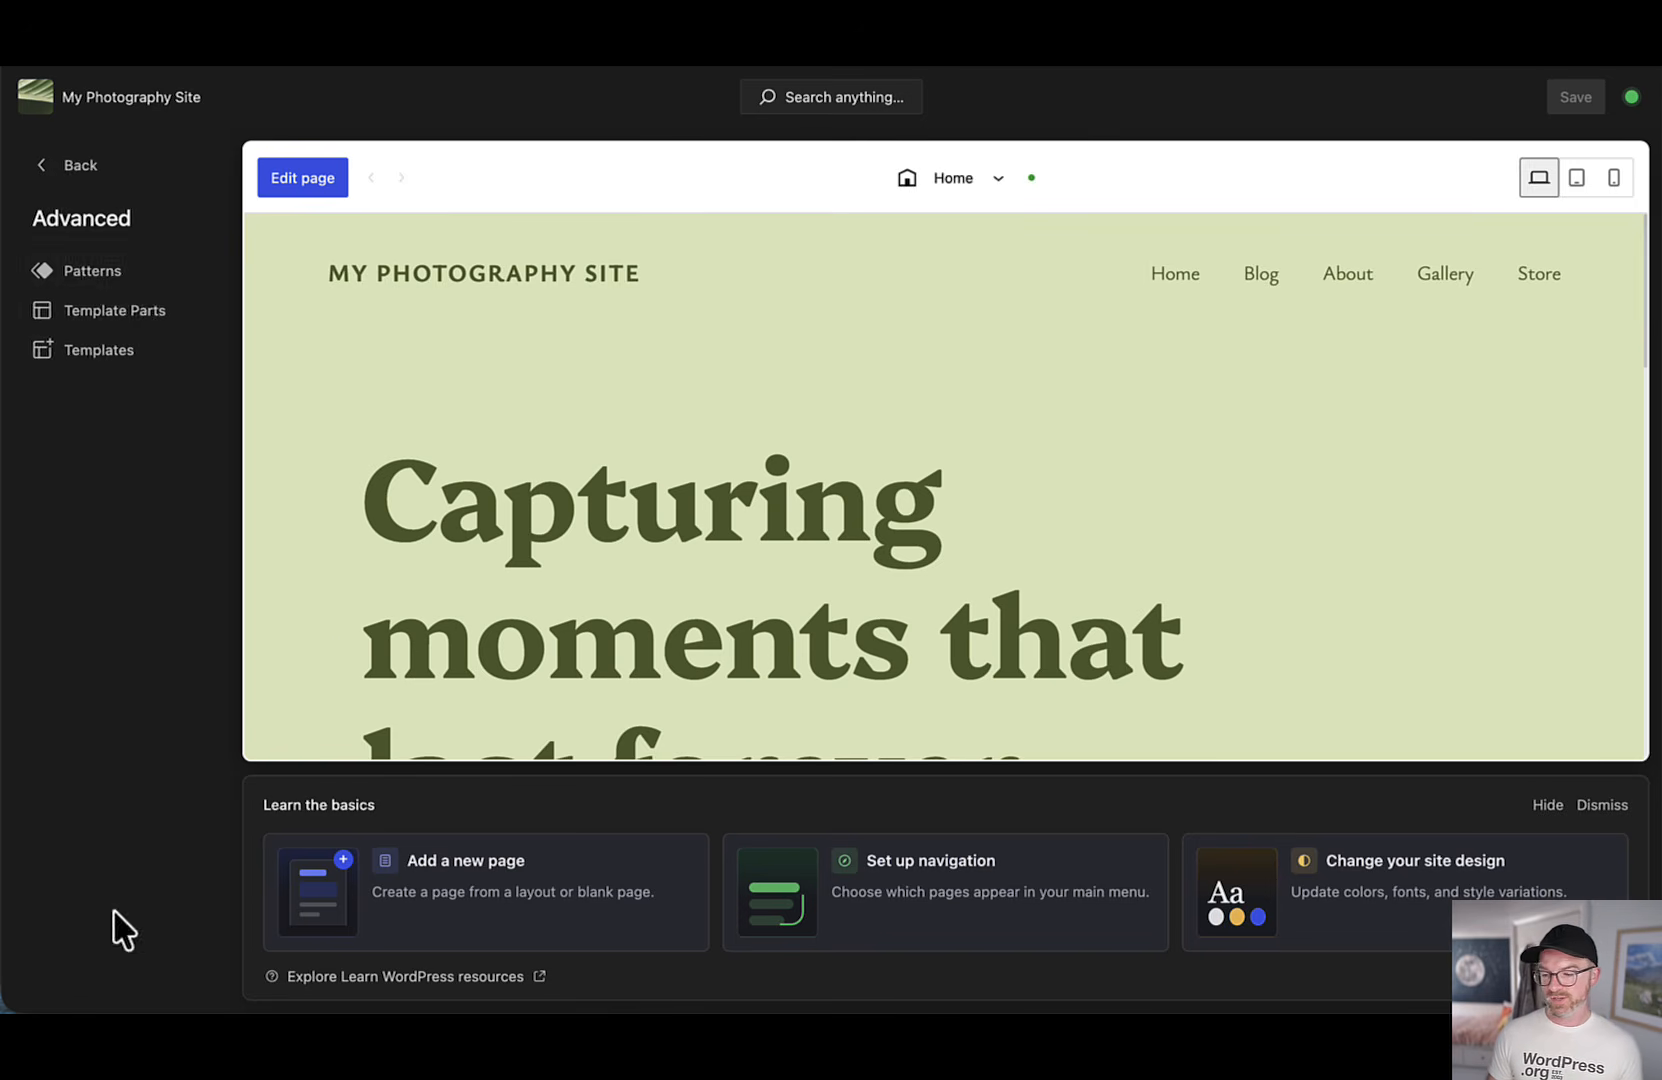
{"action": "left_click", "coordinate": [113, 276]}
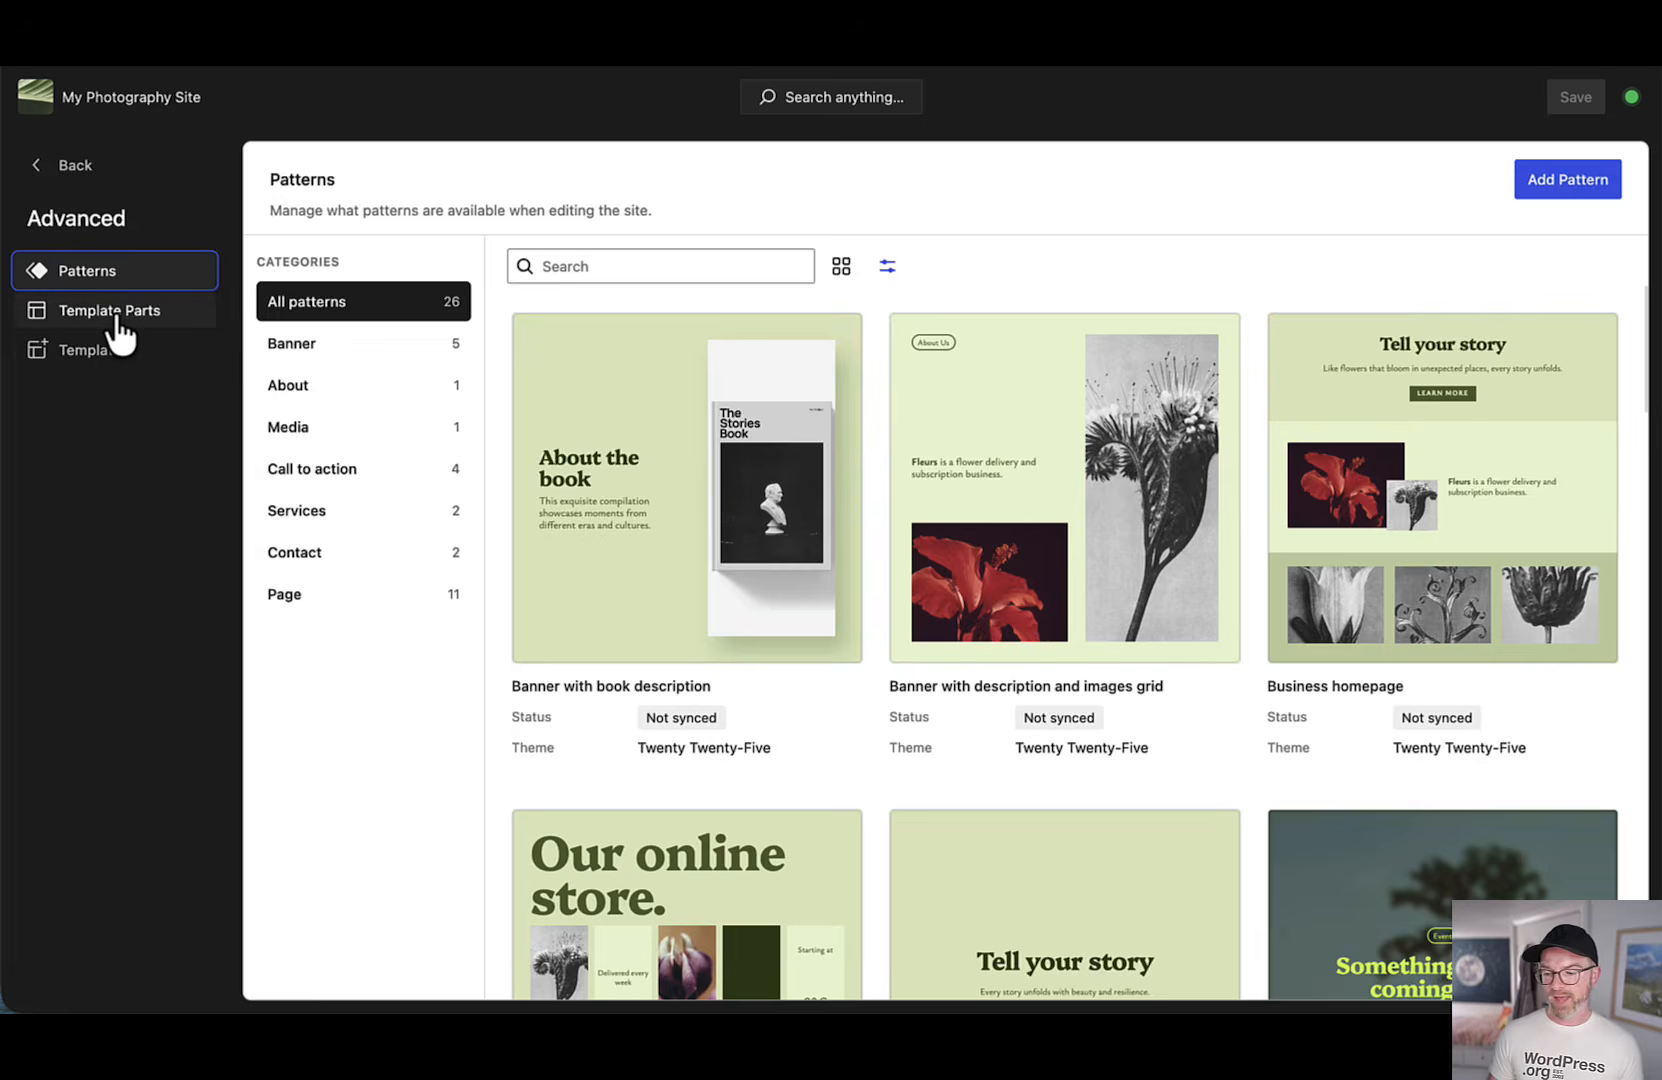
{"action": "left_click", "coordinate": [111, 314]}
{"action": "left_click", "coordinate": [112, 356]}
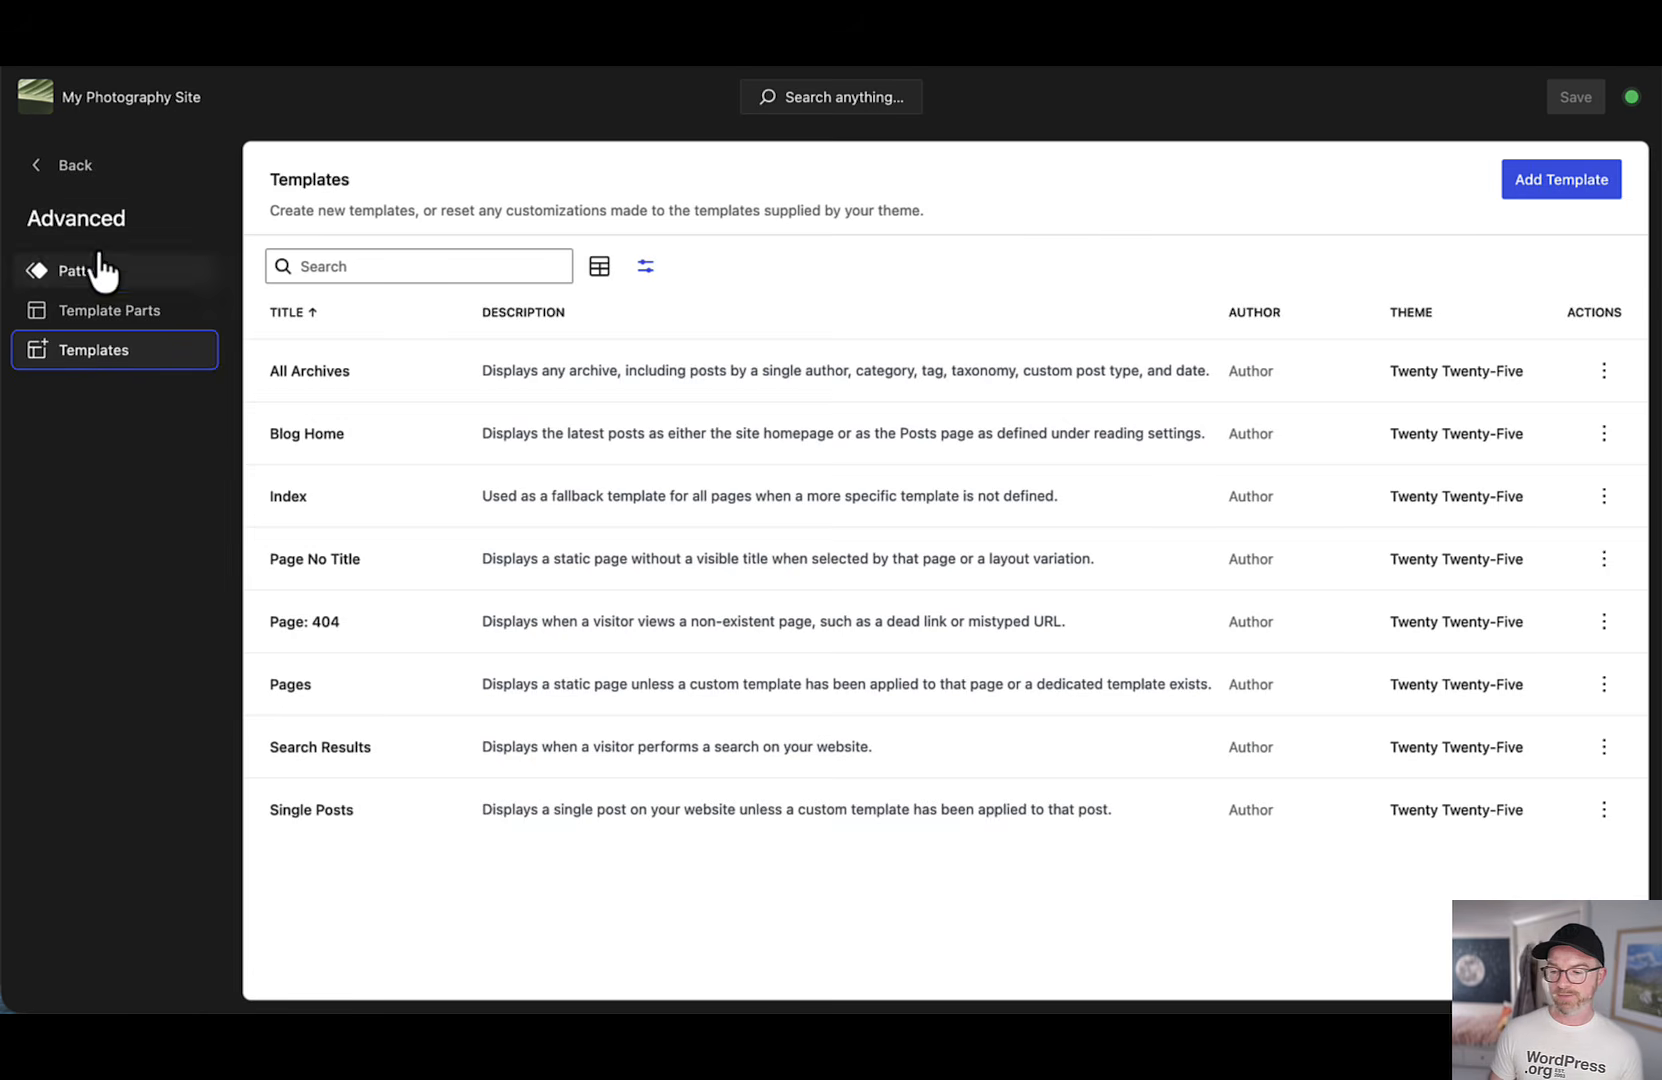
{"action": "left_click", "coordinate": [70, 170]}
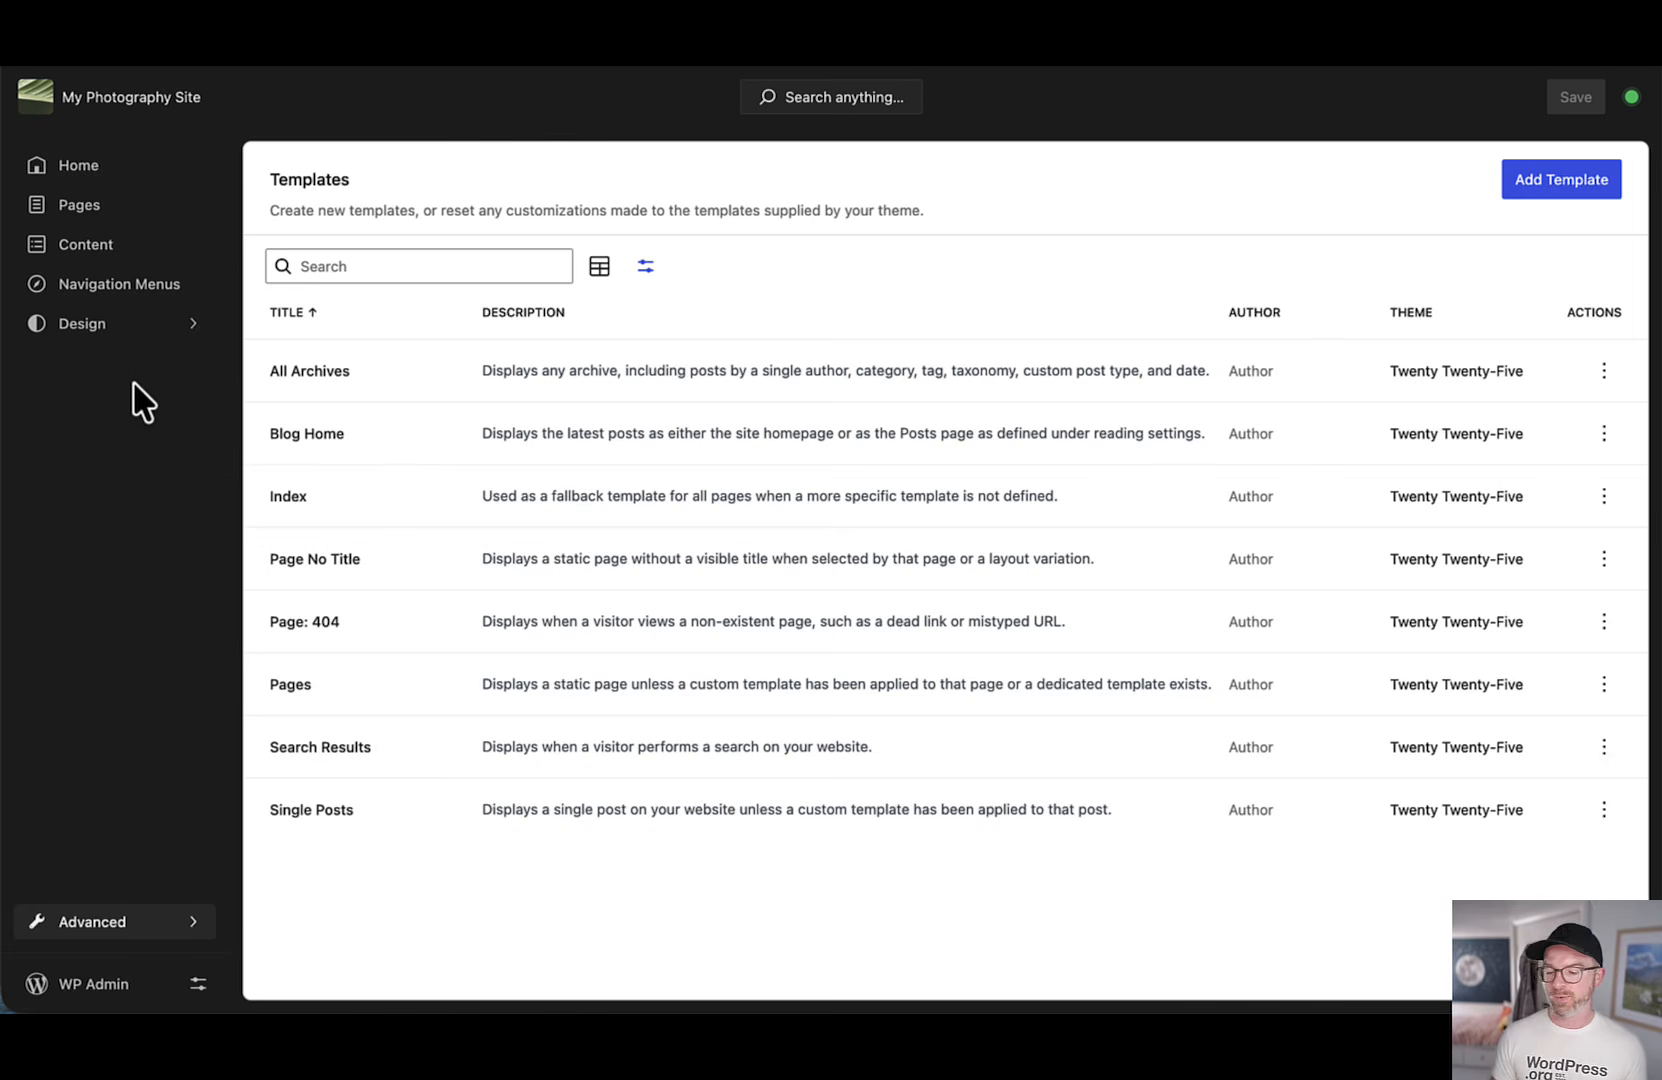
Step: Customize the sidebar by moving Template Parts and Patterns from the Advanced section to the end of the Default section, Patterns first
{"action": "left_click", "coordinate": [197, 988]}
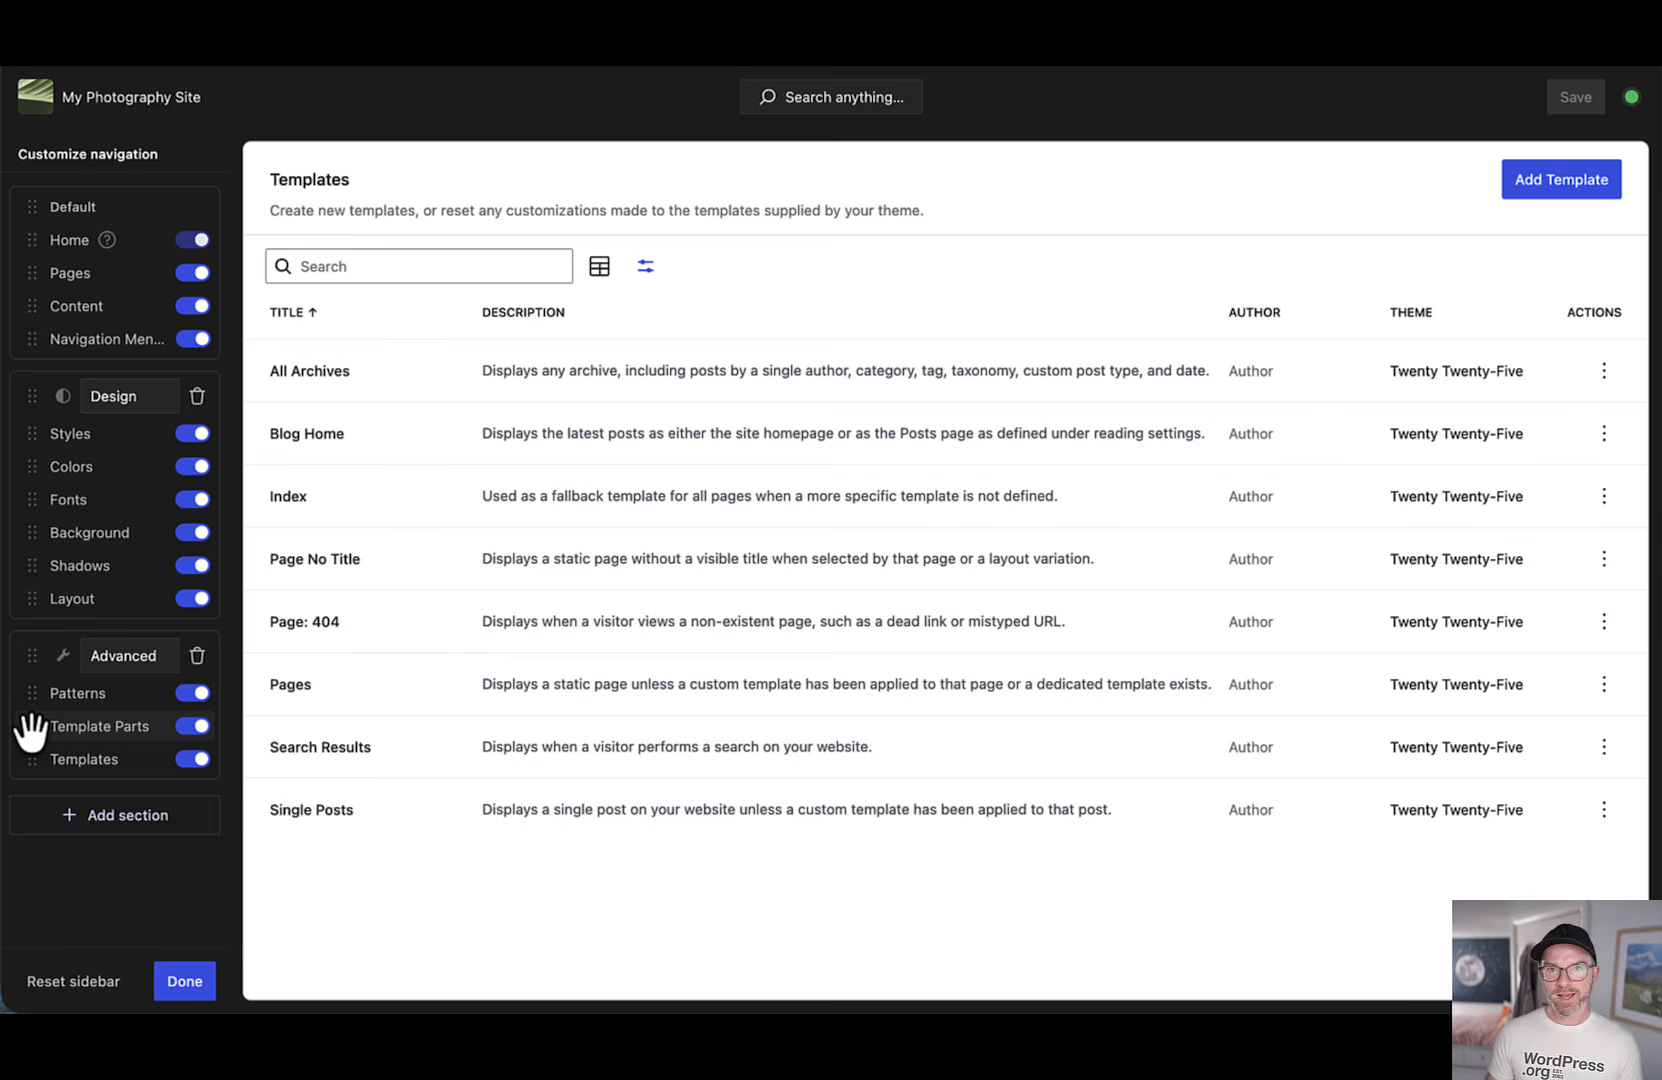
{"action": "left_click_drag", "start_coordinate": [27, 727], "coordinate": [101, 365]}
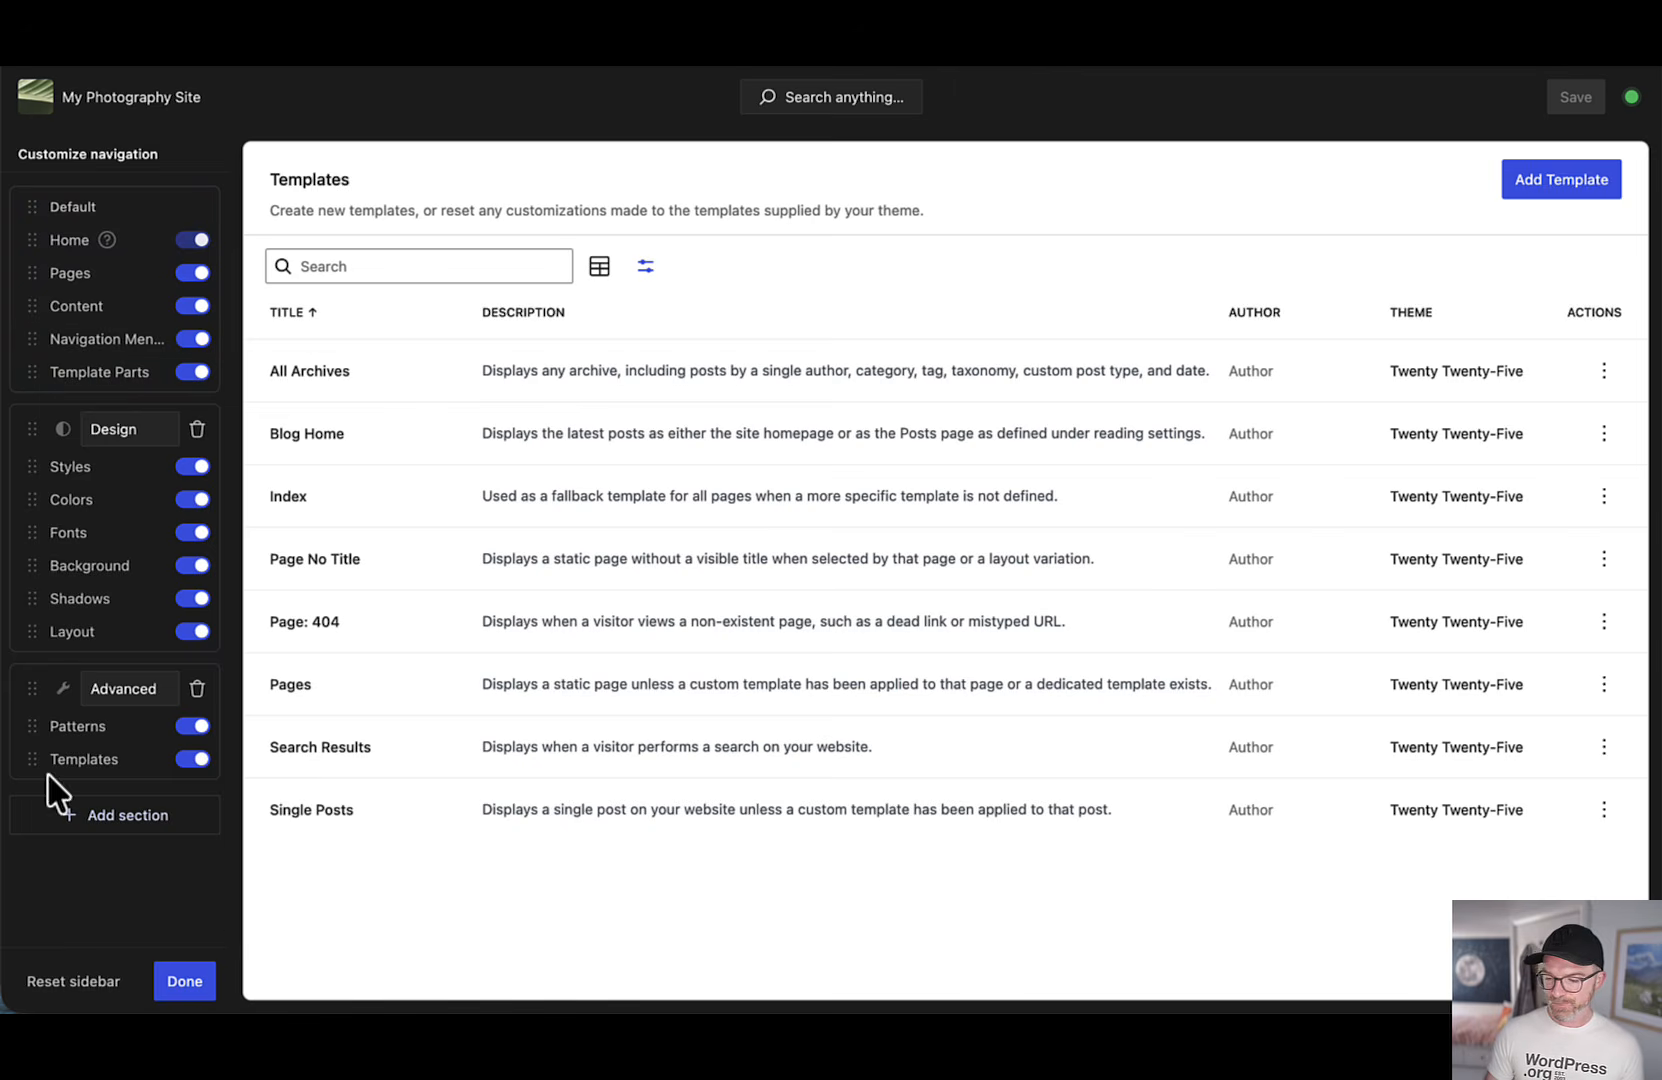
{"action": "left_click_drag", "start_coordinate": [33, 725], "coordinate": [80, 380]}
{"action": "left_click", "coordinate": [186, 988]}
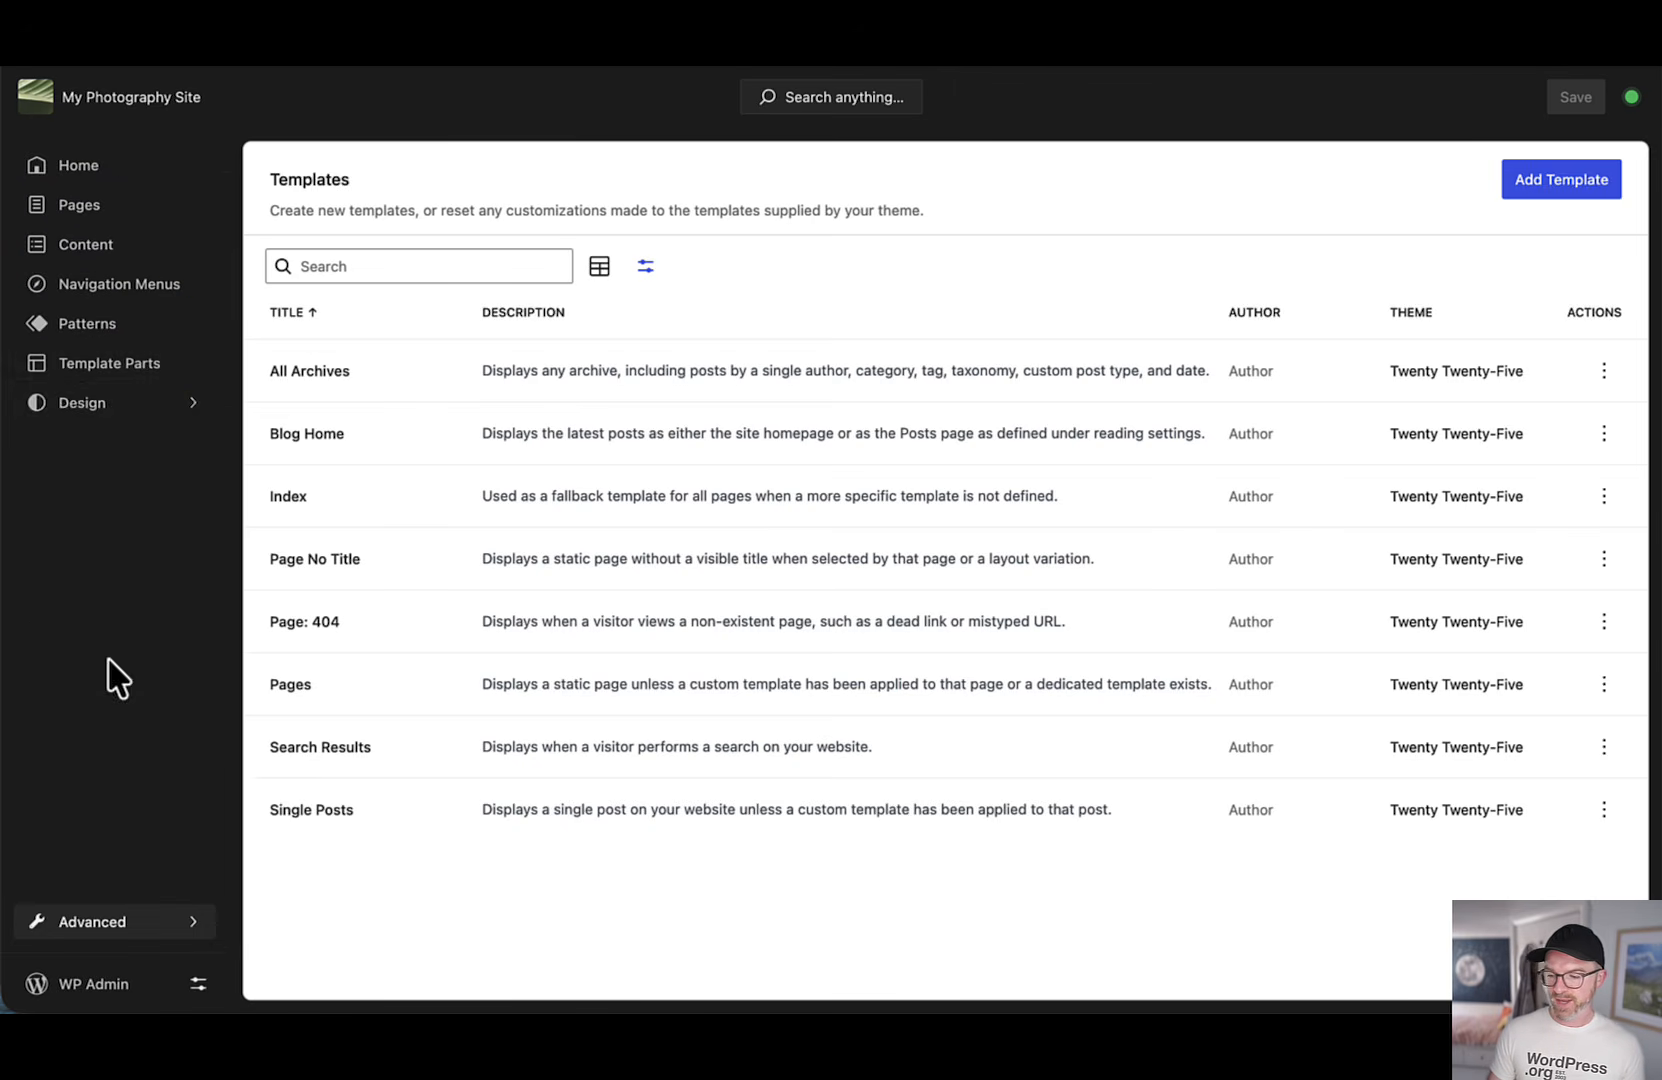
Step: View Patterns and Template Parts directly from the main sidebar, ending on Patterns
{"action": "left_click", "coordinate": [88, 330]}
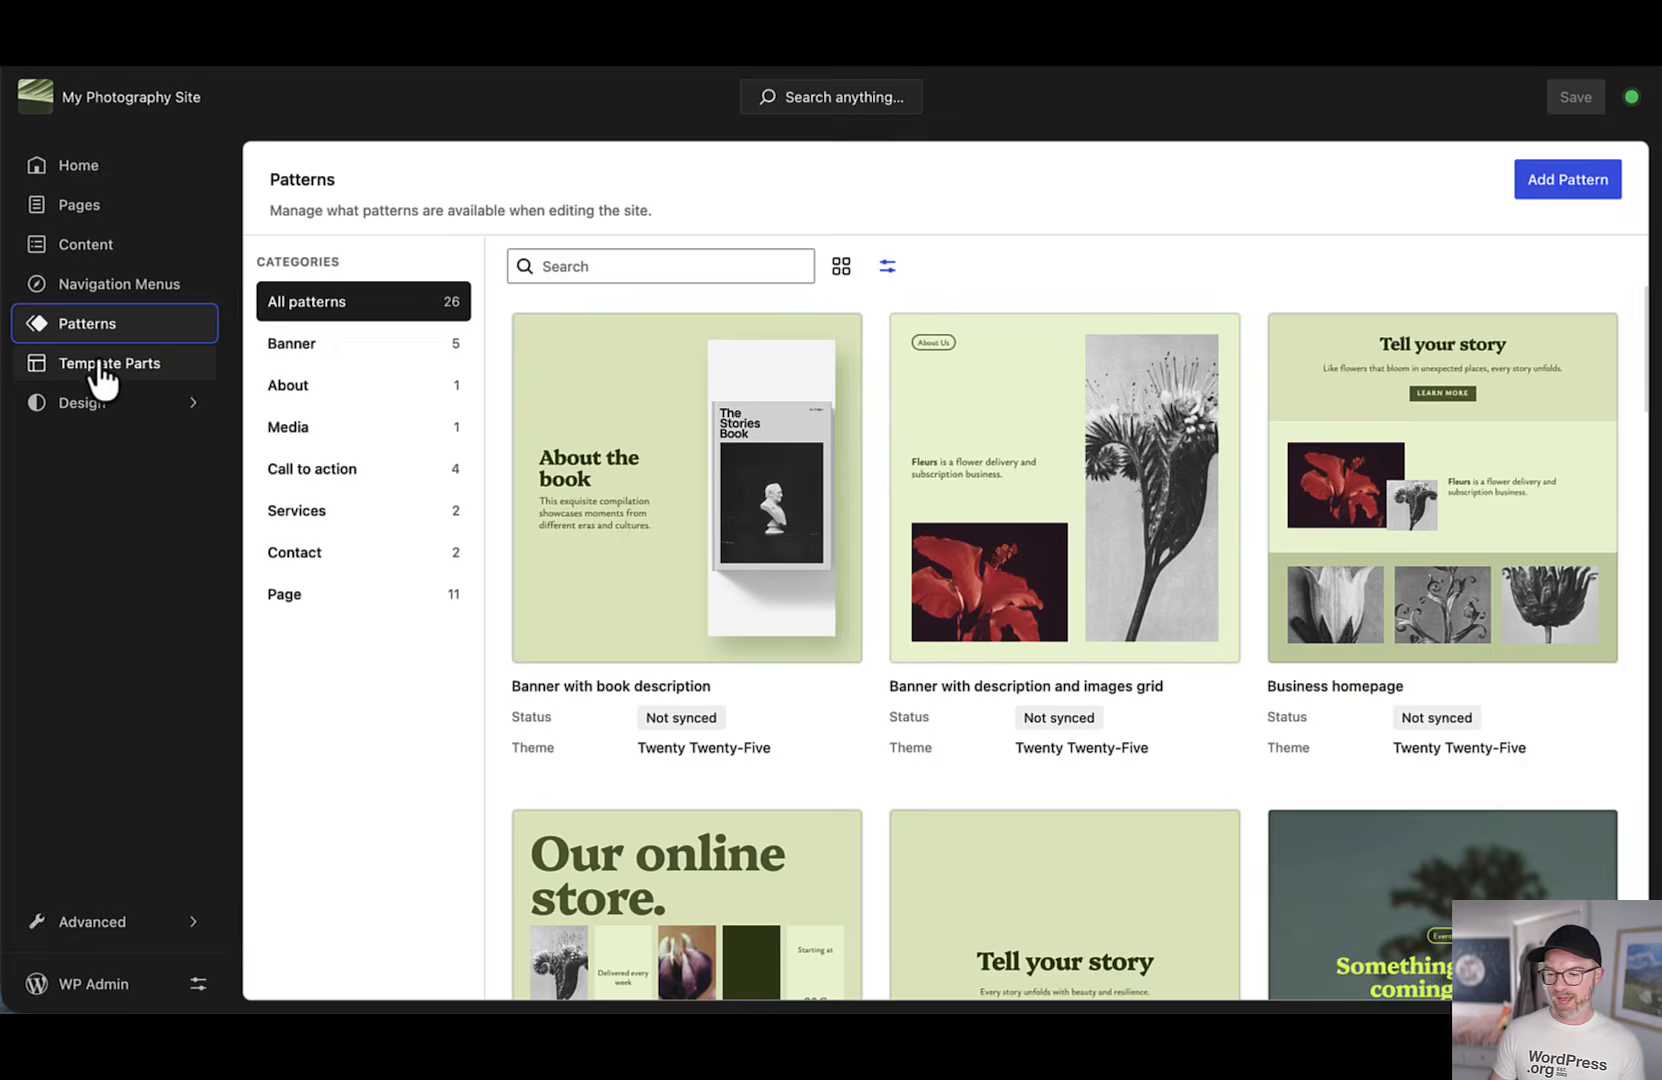
{"action": "left_click", "coordinate": [97, 365]}
{"action": "left_click", "coordinate": [100, 333]}
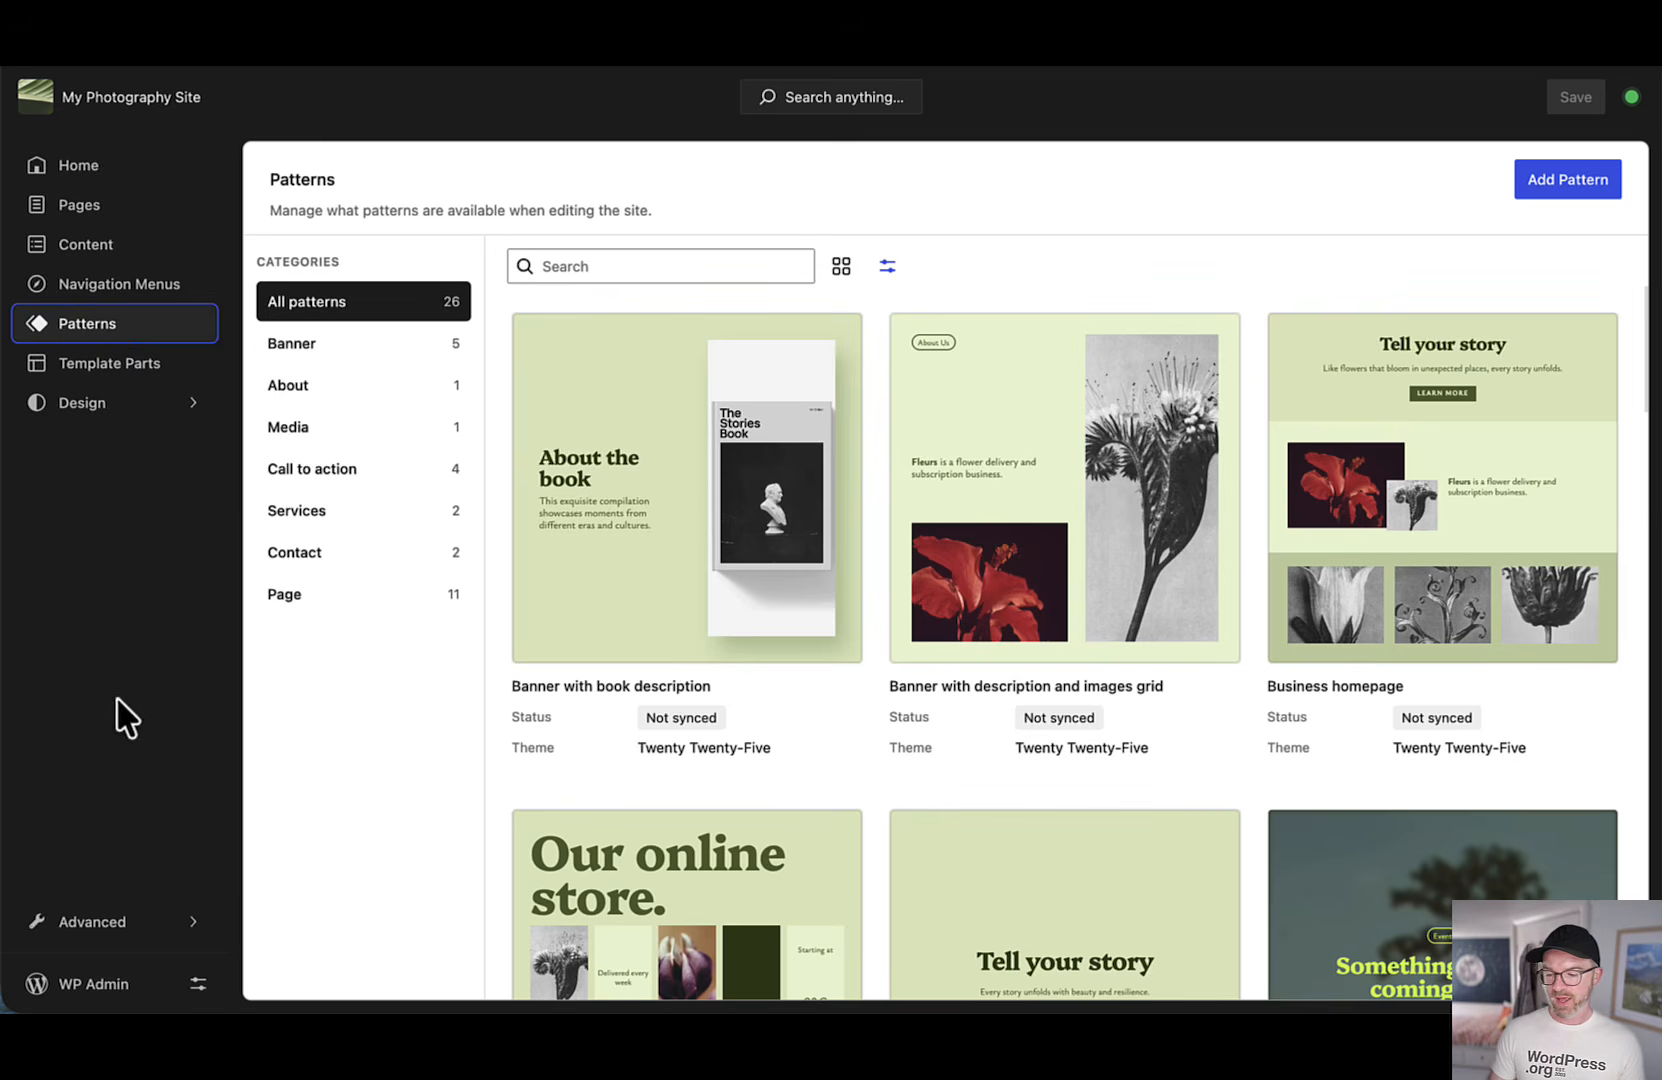
Step: Hide the Colors and Content items from the sidebar navigation, and return to the Home overview
{"action": "left_click", "coordinate": [198, 984]}
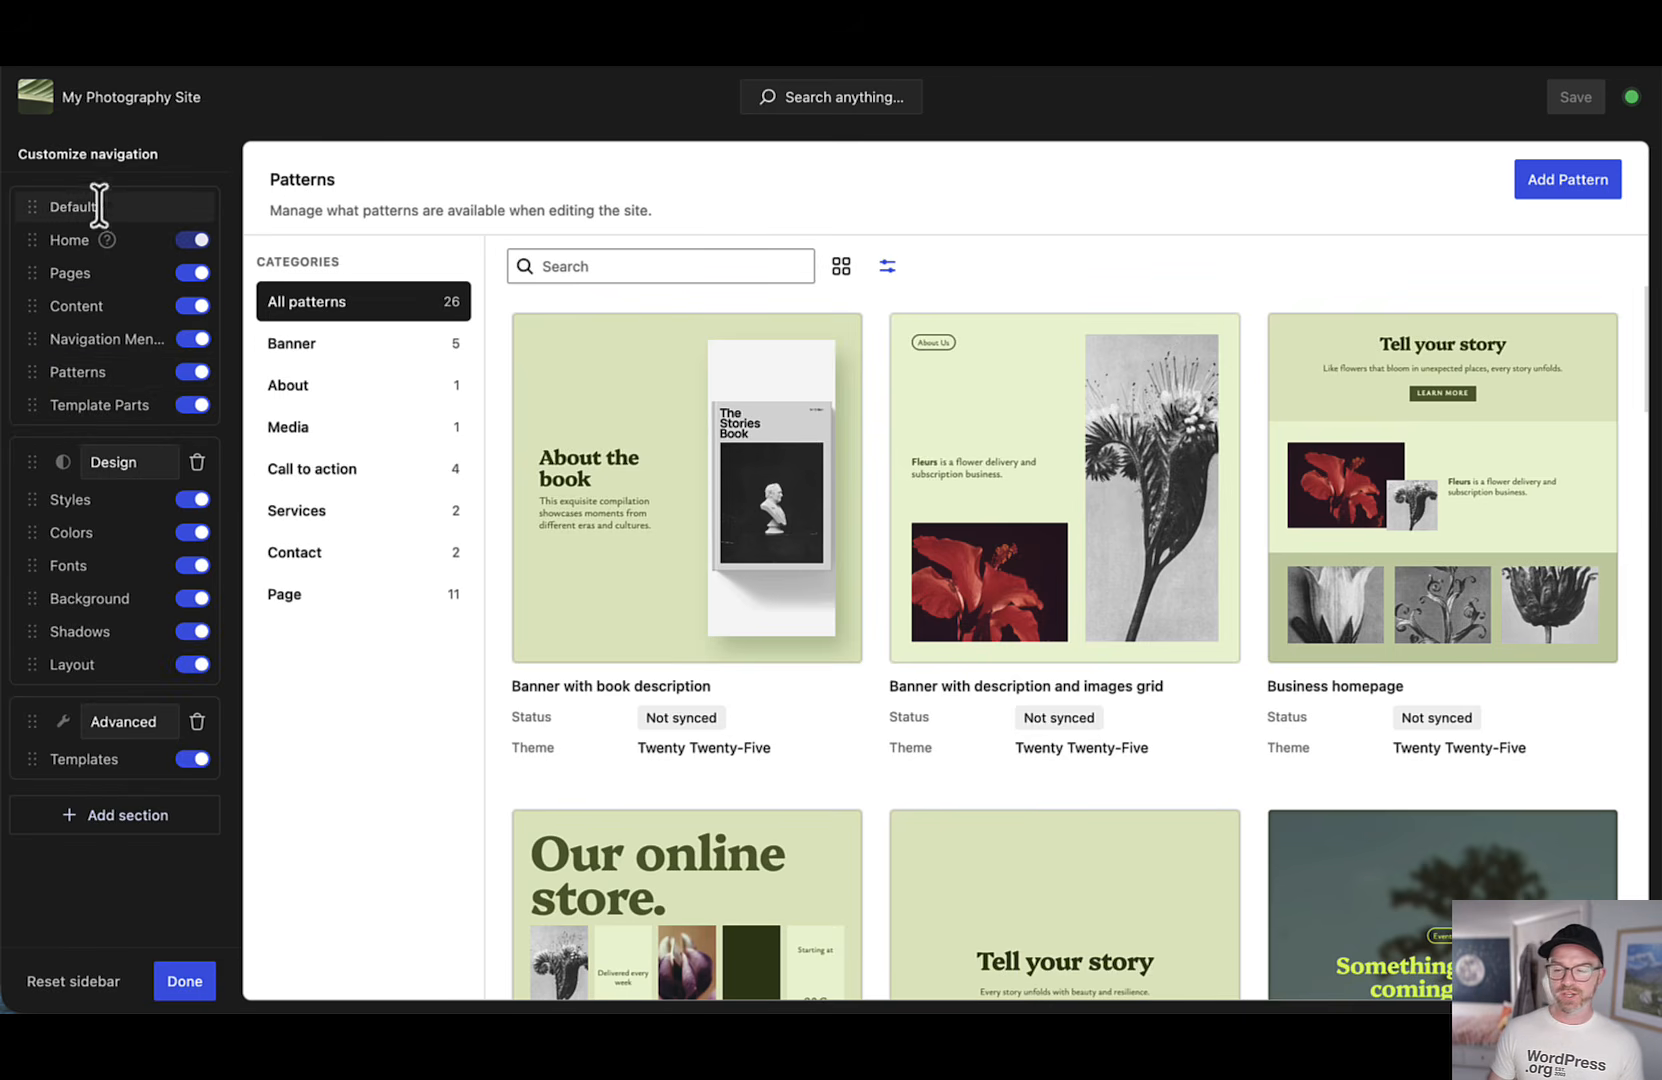
{"action": "left_click", "coordinate": [194, 538]}
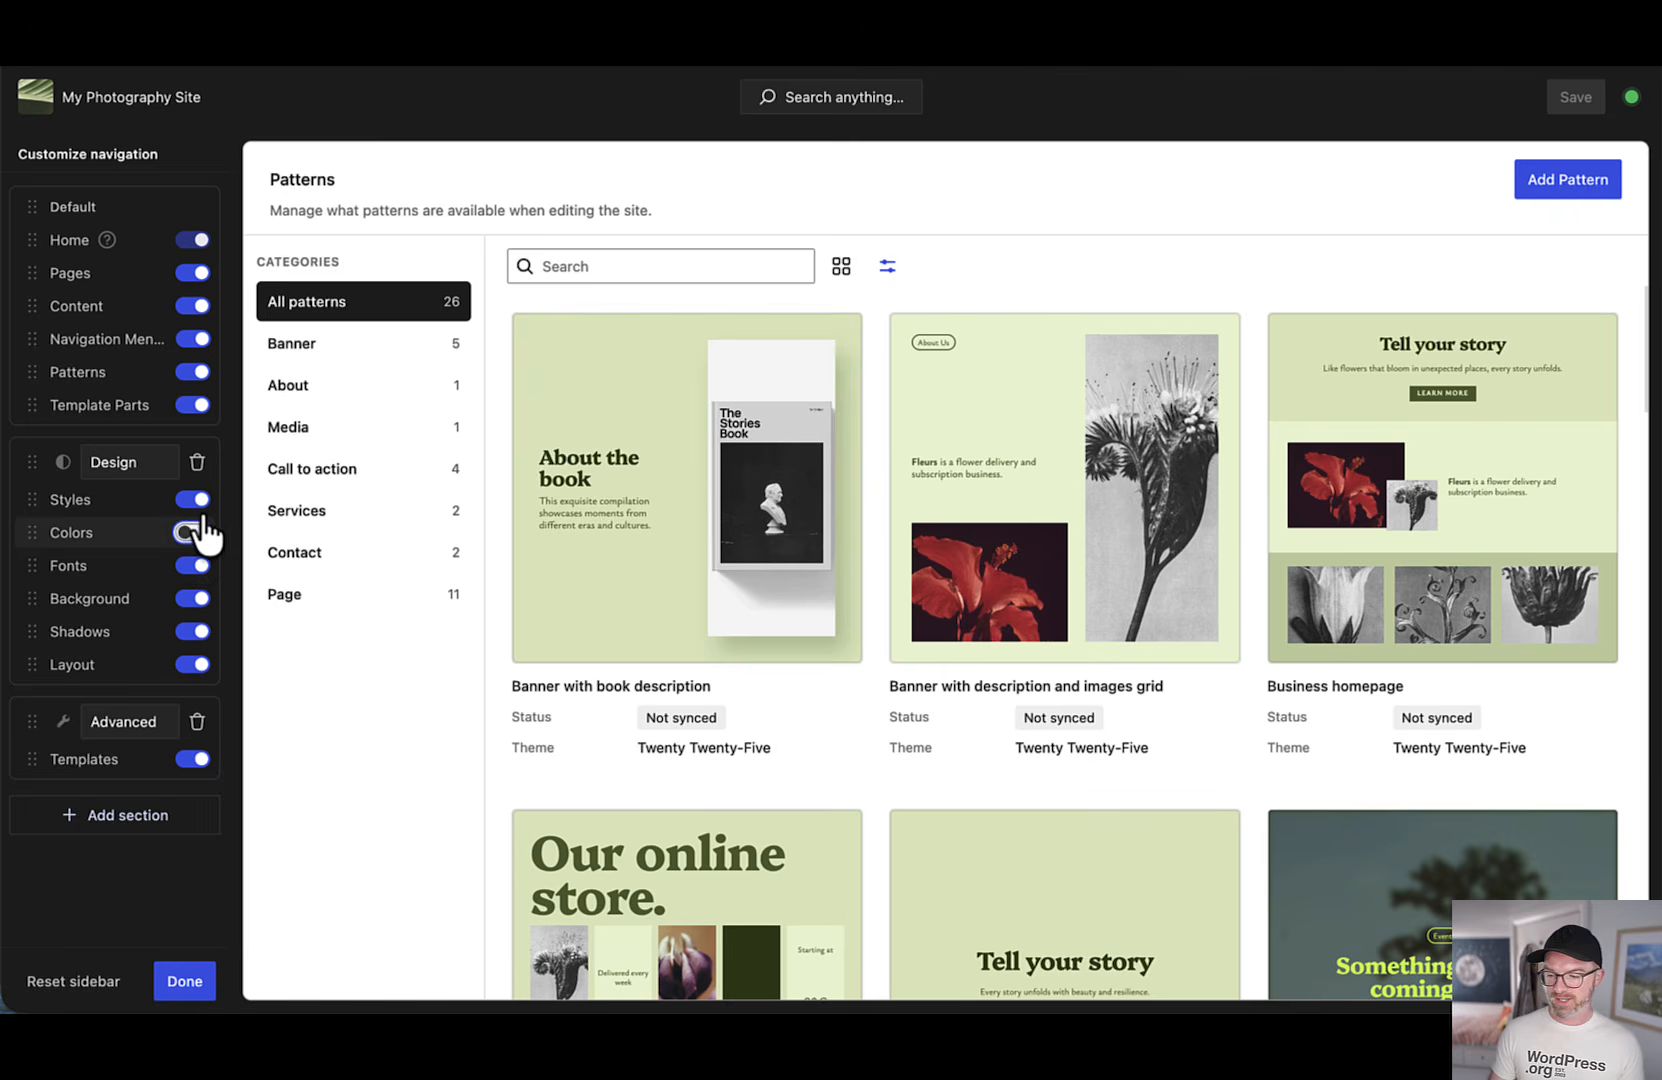
{"action": "left_click", "coordinate": [192, 306]}
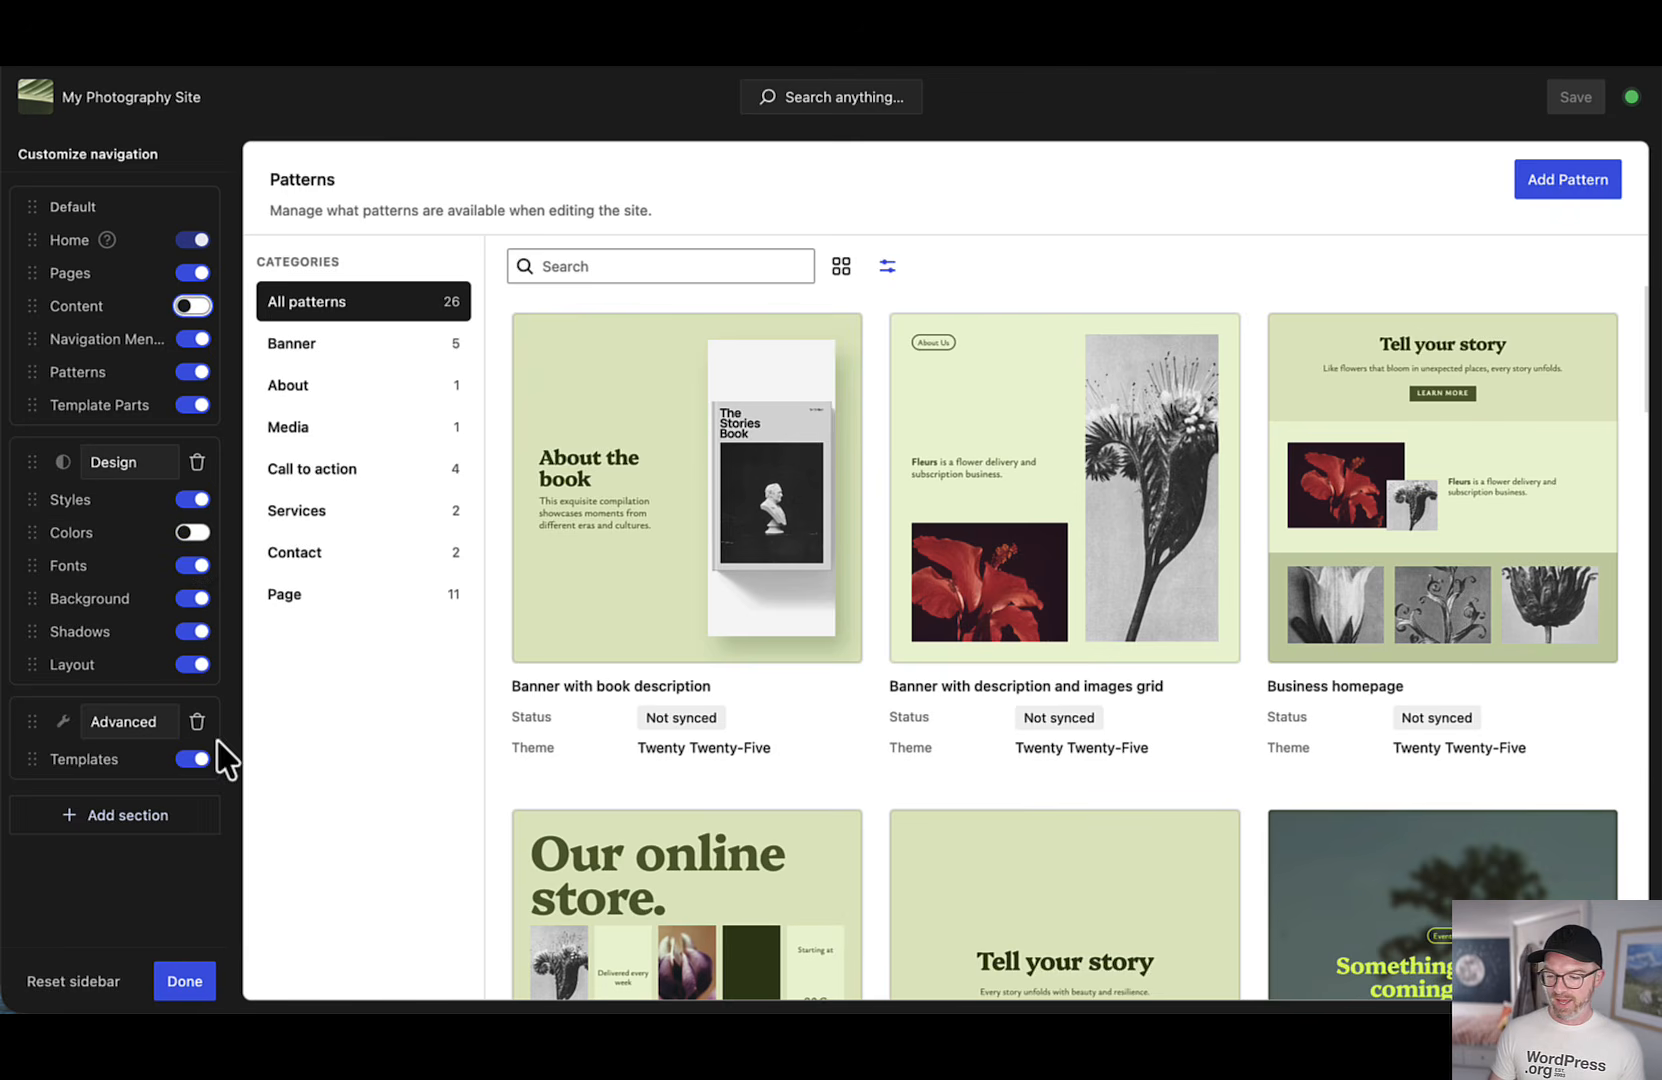
{"action": "left_click", "coordinate": [186, 984]}
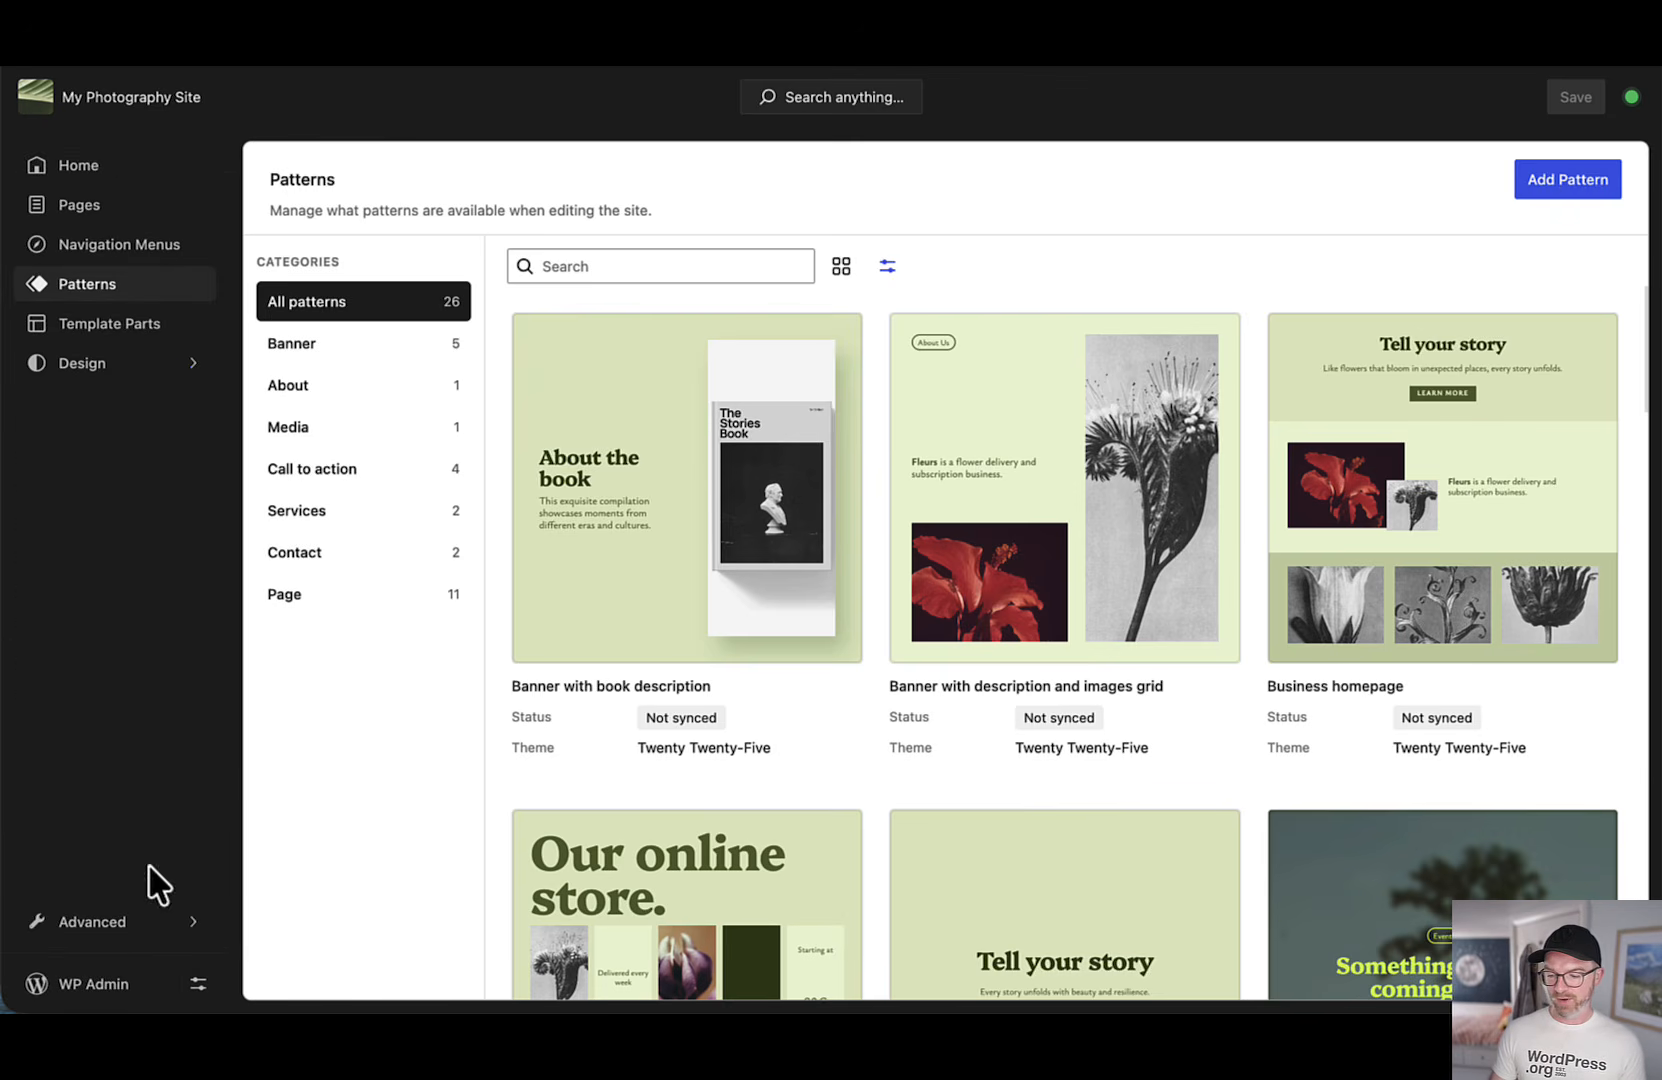
{"action": "left_click", "coordinate": [74, 167]}
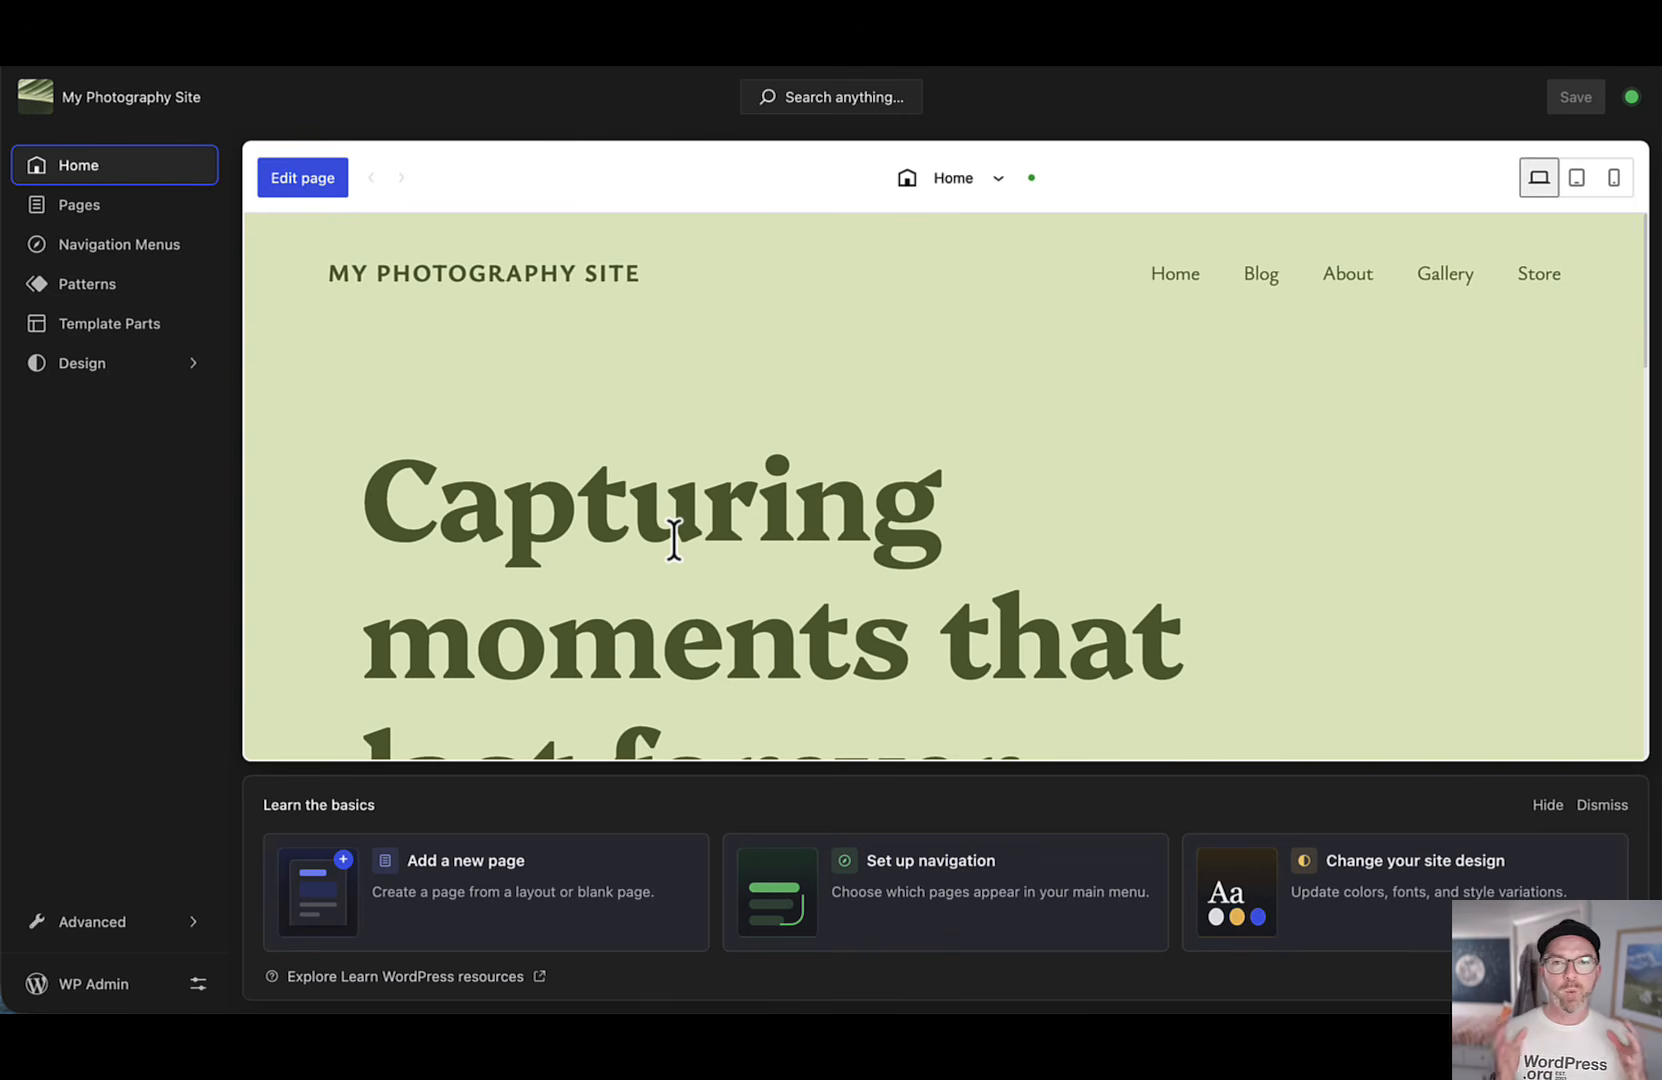